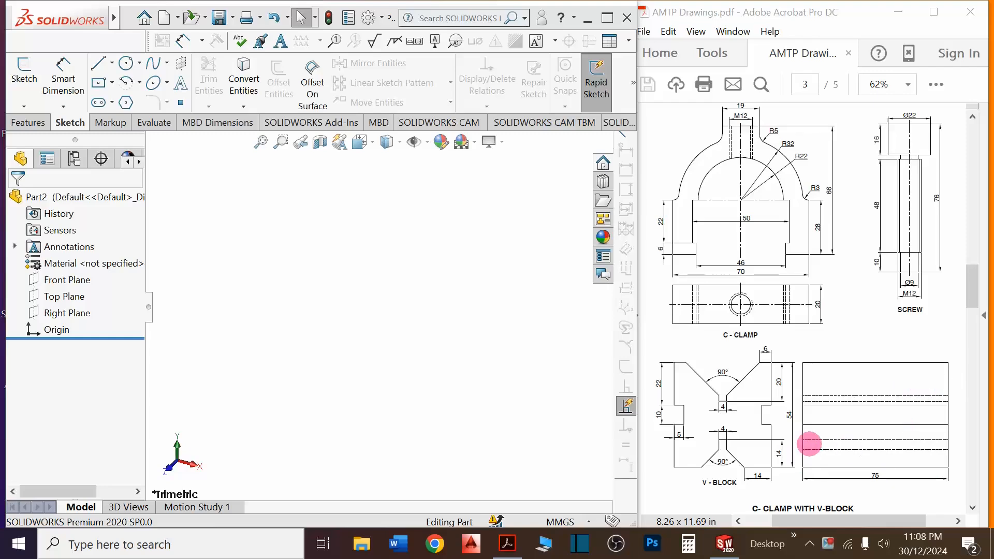
Bring the dimensioned V-block profile sketches on page 4 of the drawings PDF fully into view
scroll(799, 418, "down", 3)
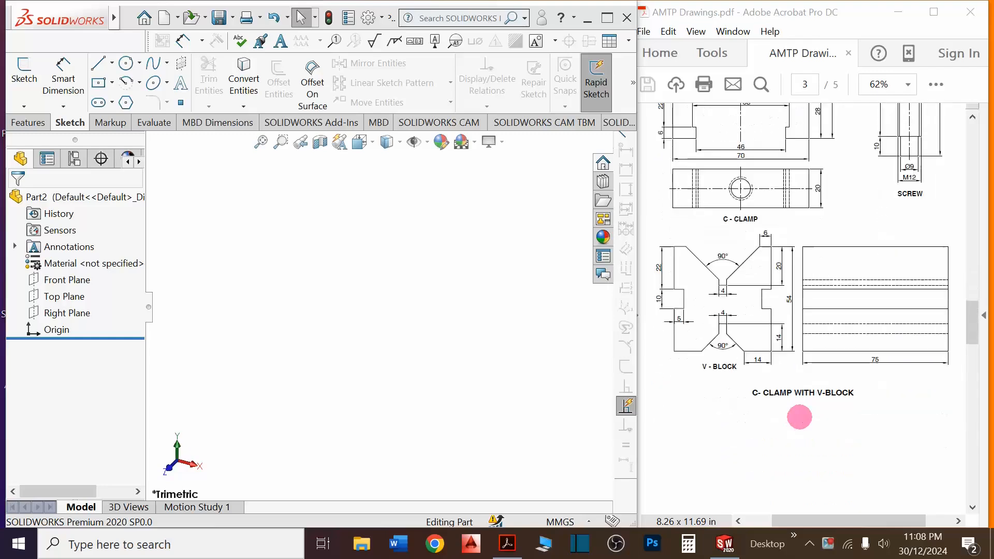
scroll(800, 418, "down", 5)
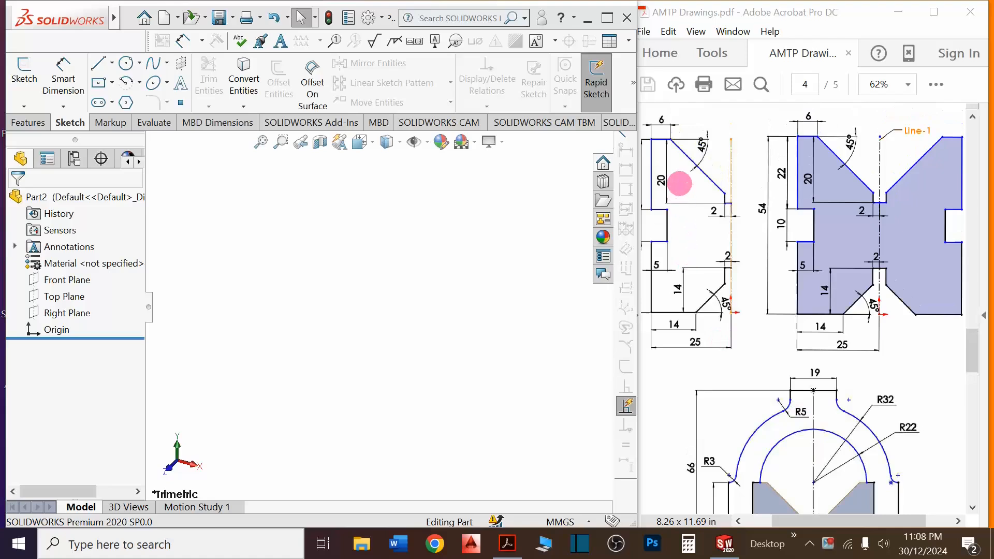
left_click_drag(795, 524, 785, 524)
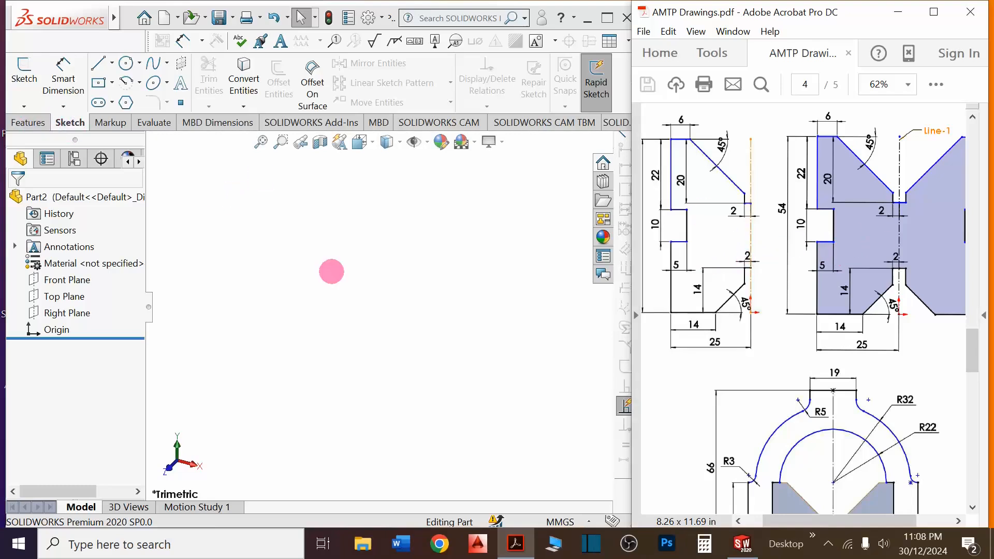
Create a new part document and start an extruded boss sketch on the Front Plane
left_click(163, 19)
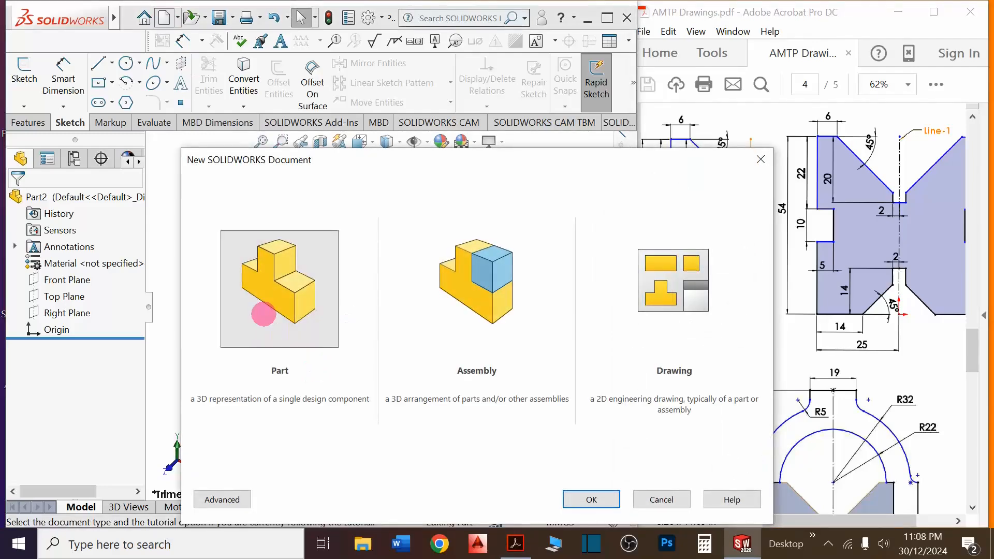
left_click(595, 499)
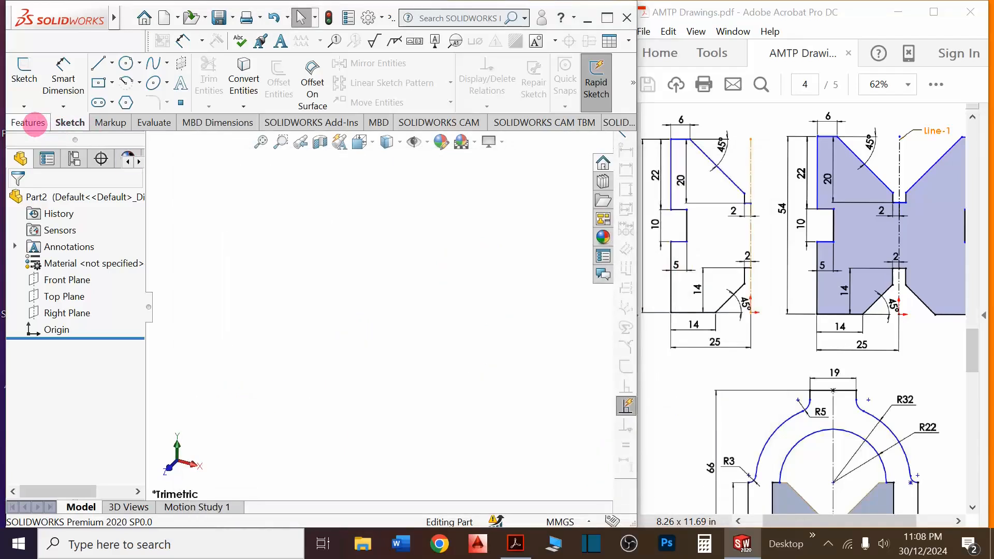
left_click(29, 122)
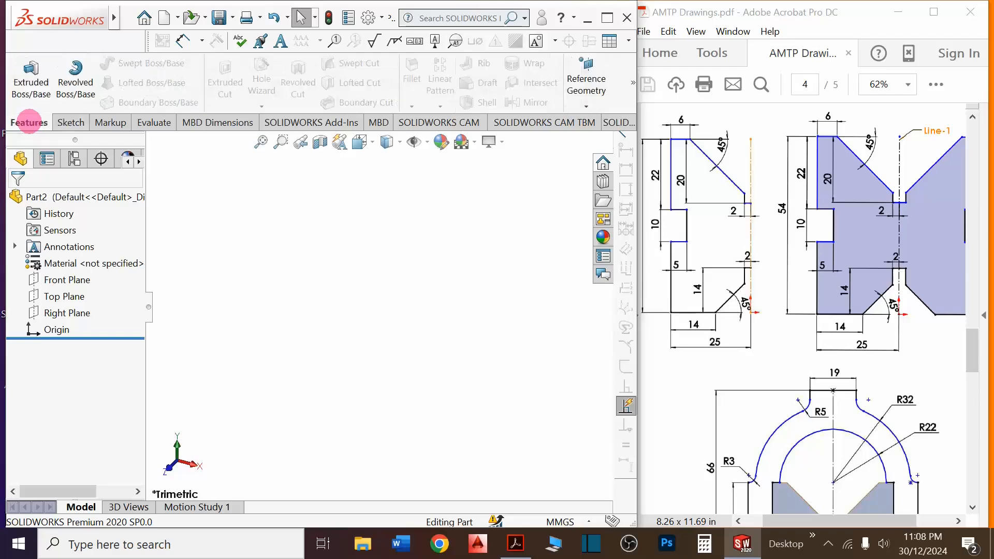
left_click(30, 82)
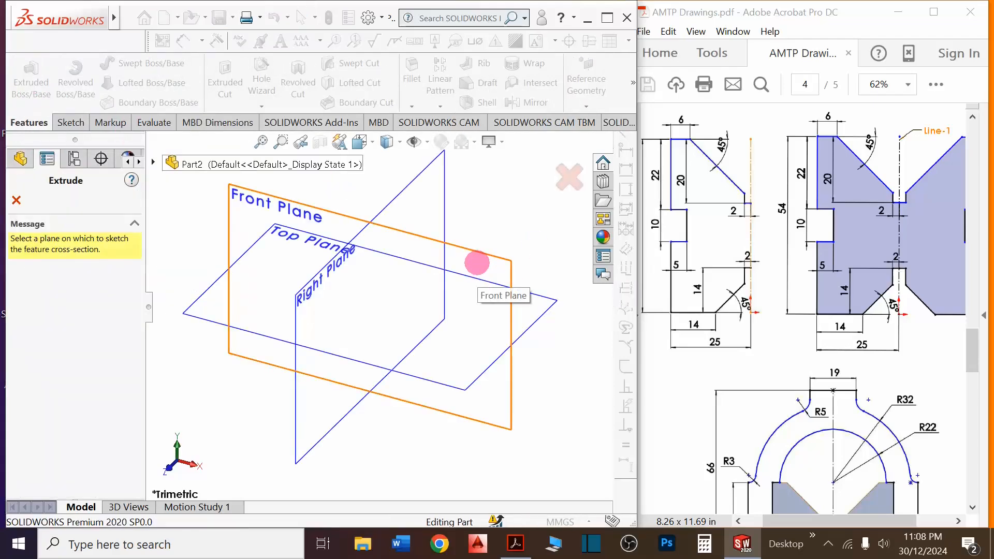
left_click(477, 263)
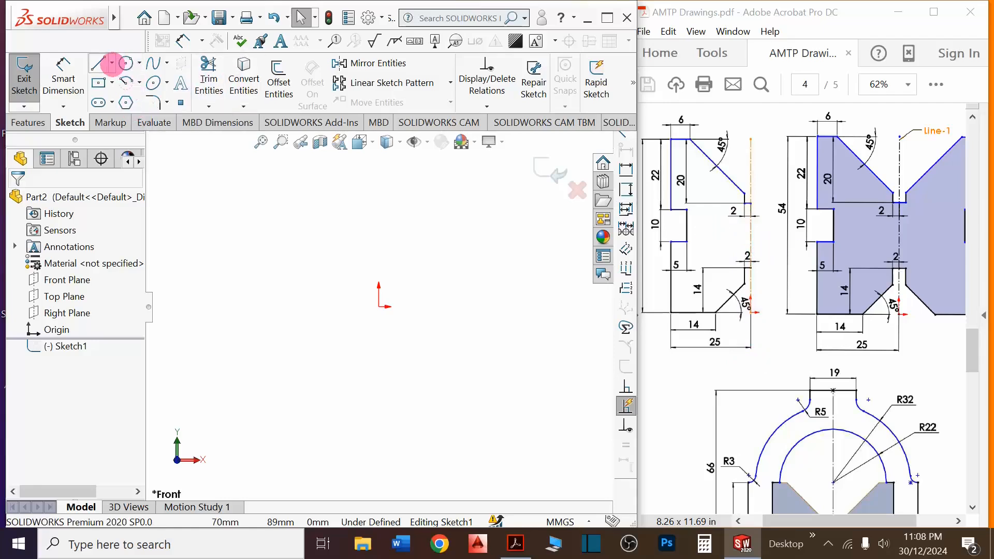
Draw a vertical construction centerline upward from the sketch origin
left_click(111, 63)
left_click(134, 102)
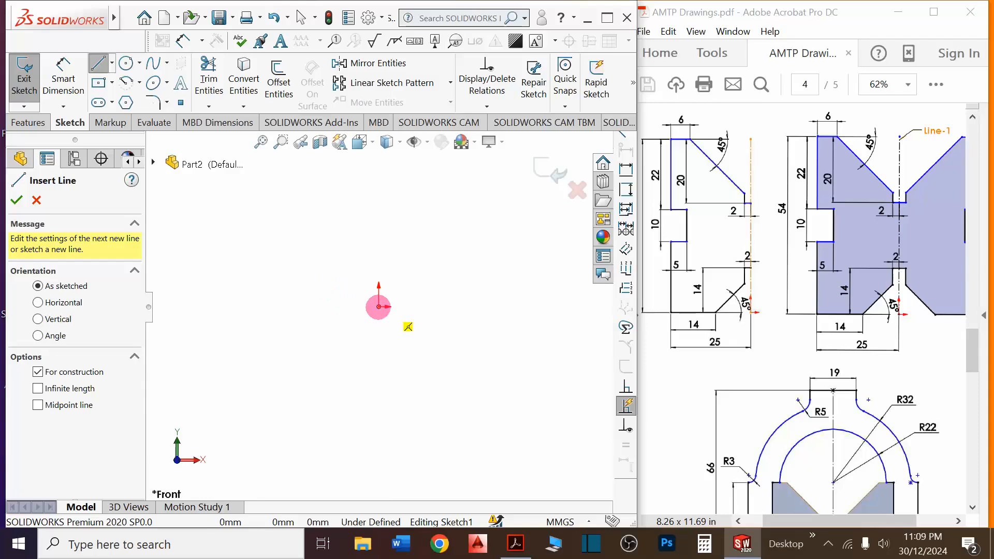
left_click(378, 306)
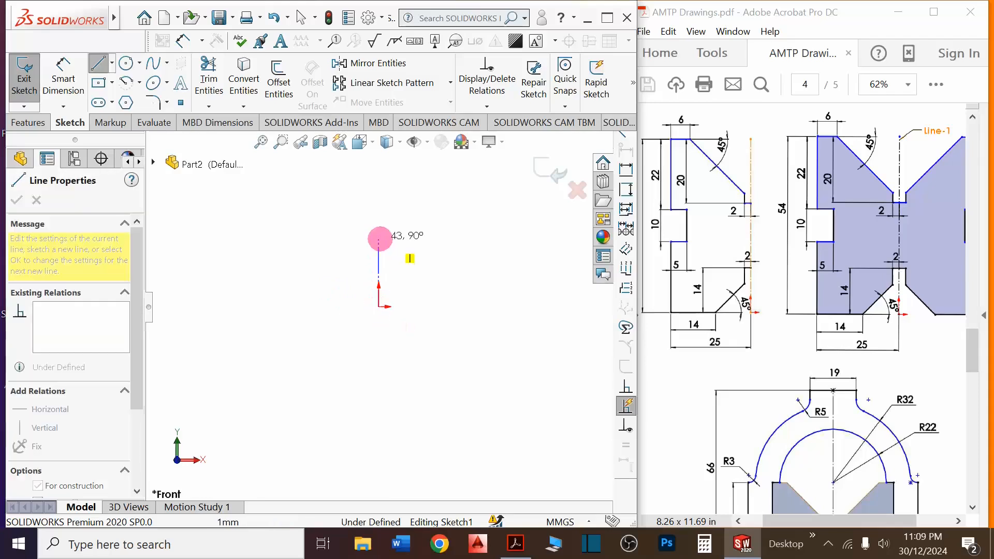
left_click(379, 165)
key("Escape")
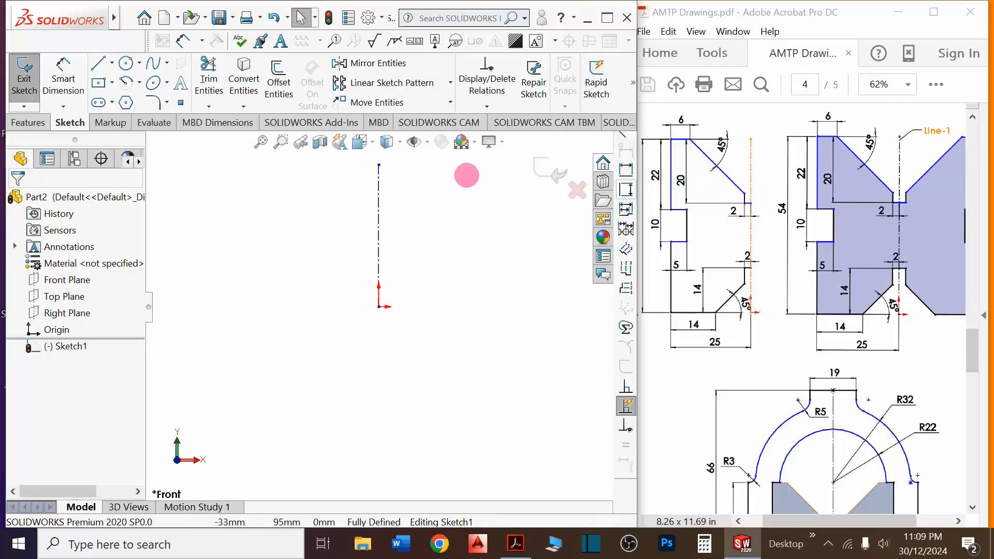
Sketch the V-block's upper half-profile leftward from the centerline: short slot lines, a sloped edge about 20 mm long, top edge and upper outer side
left_click(98, 63)
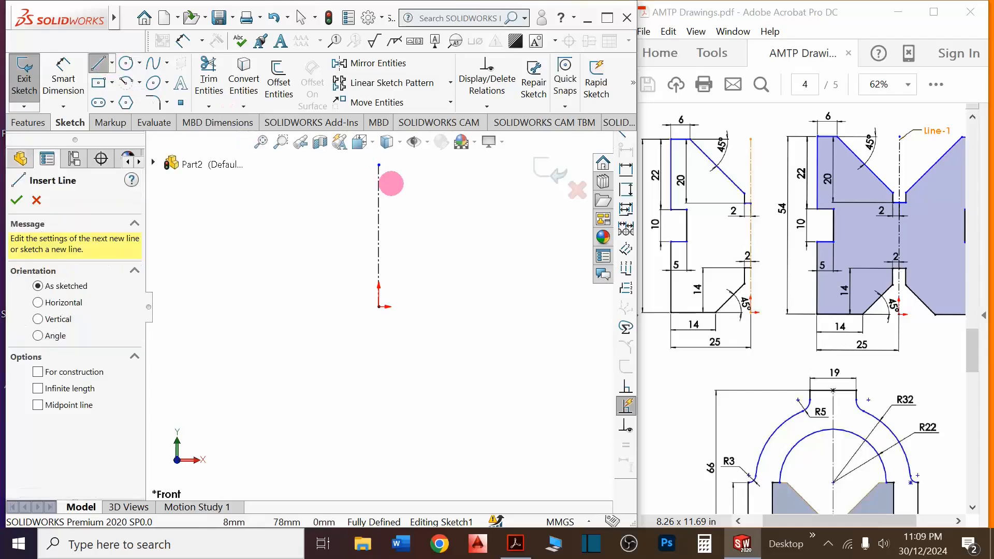
left_click(378, 230)
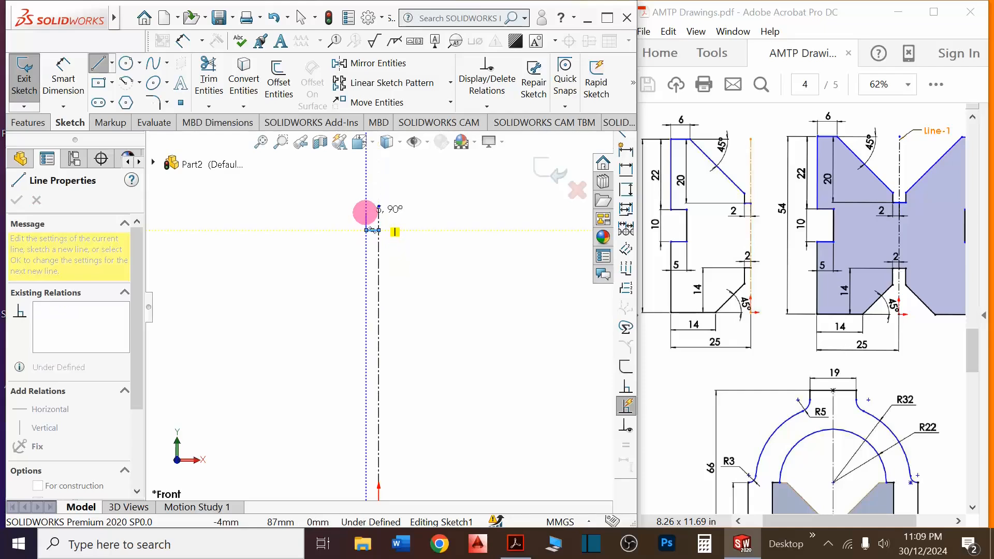
left_click(366, 212)
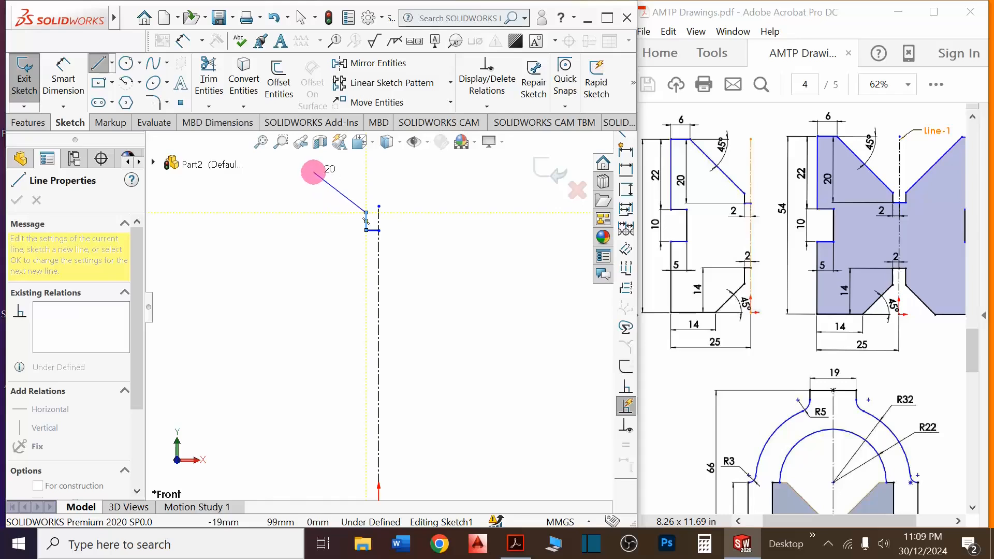
left_click(314, 171)
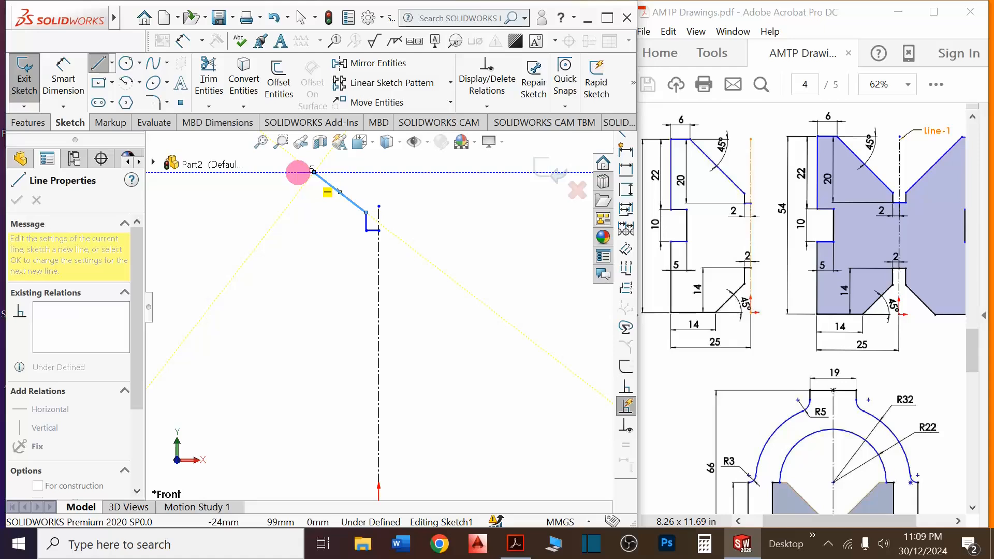
left_click(292, 172)
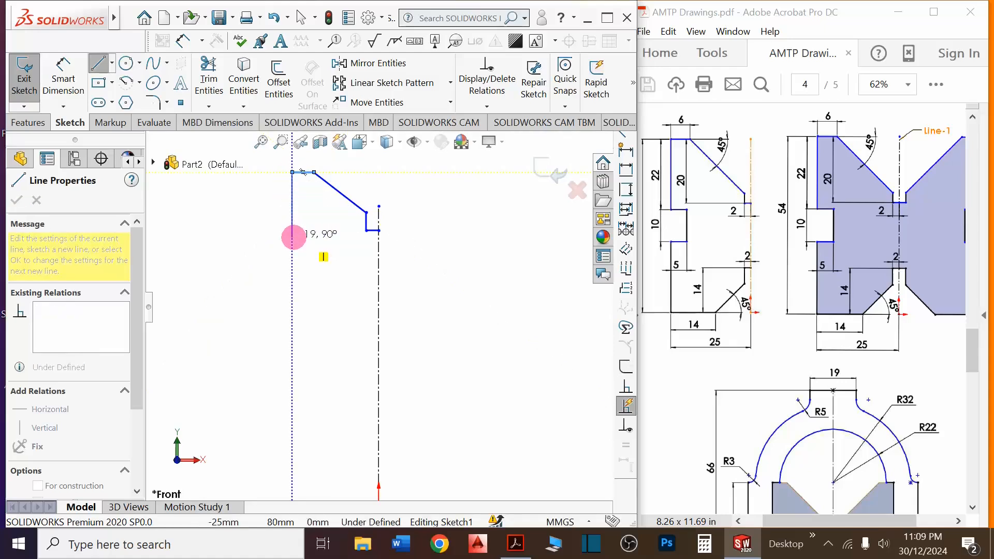
left_click(293, 244)
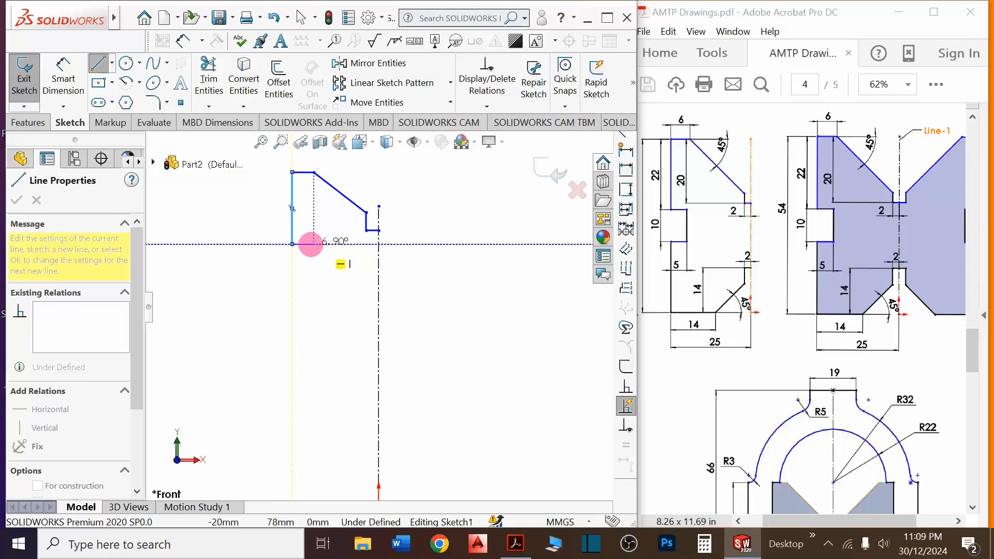
Continue the half-profile with a side notch about 11 mm high, lower side, bottom edge about 14 mm long, sloped edge and slot back to the centerline
left_click(314, 244)
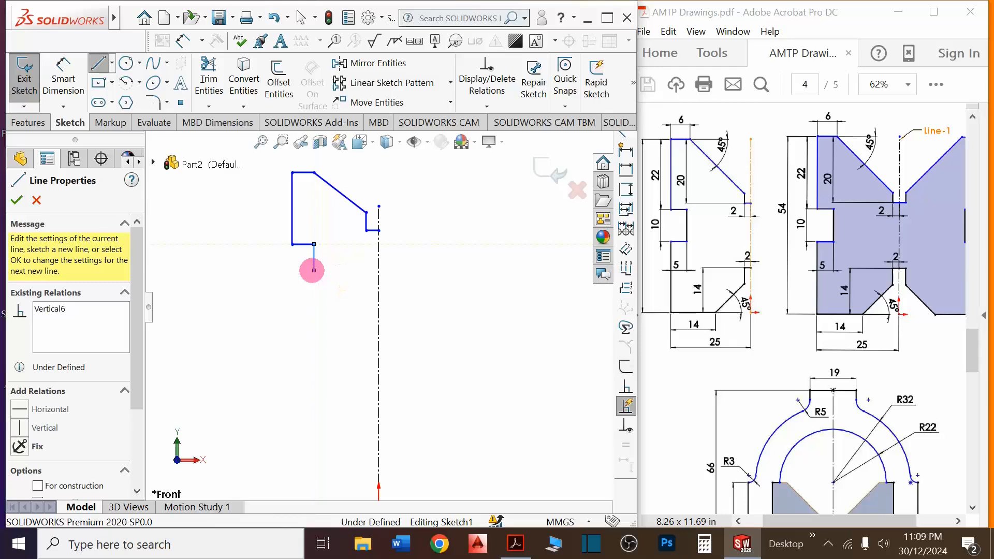
left_click(292, 270)
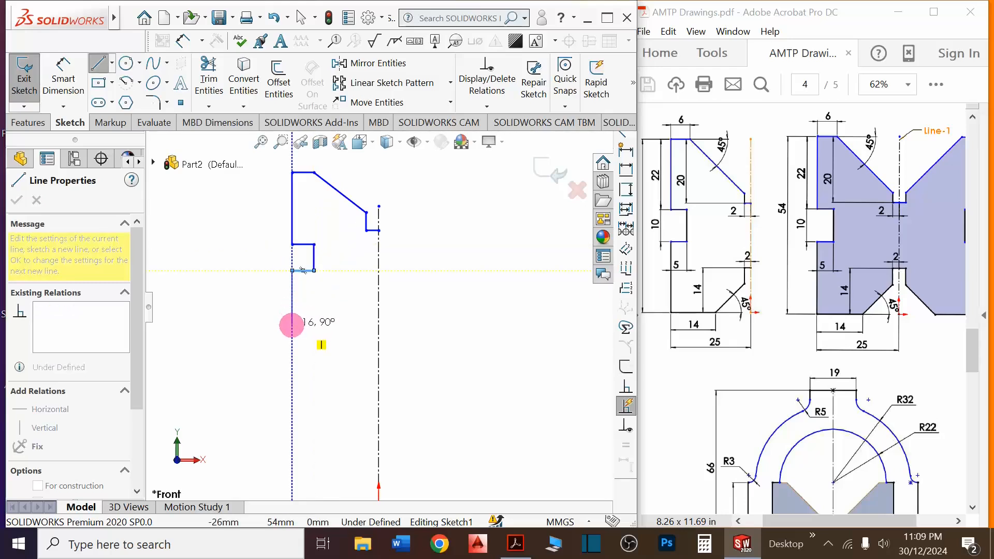
left_click(292, 333)
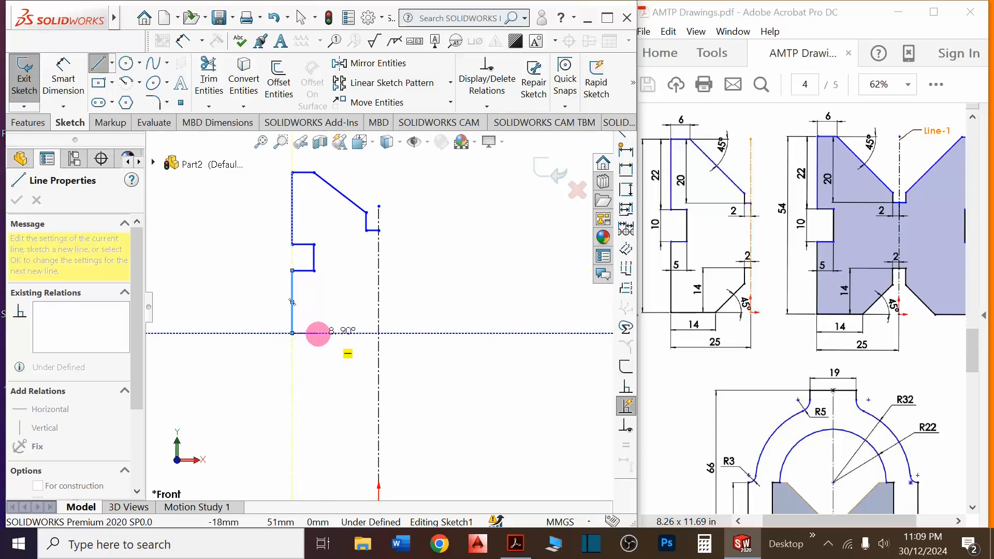
left_click(340, 333)
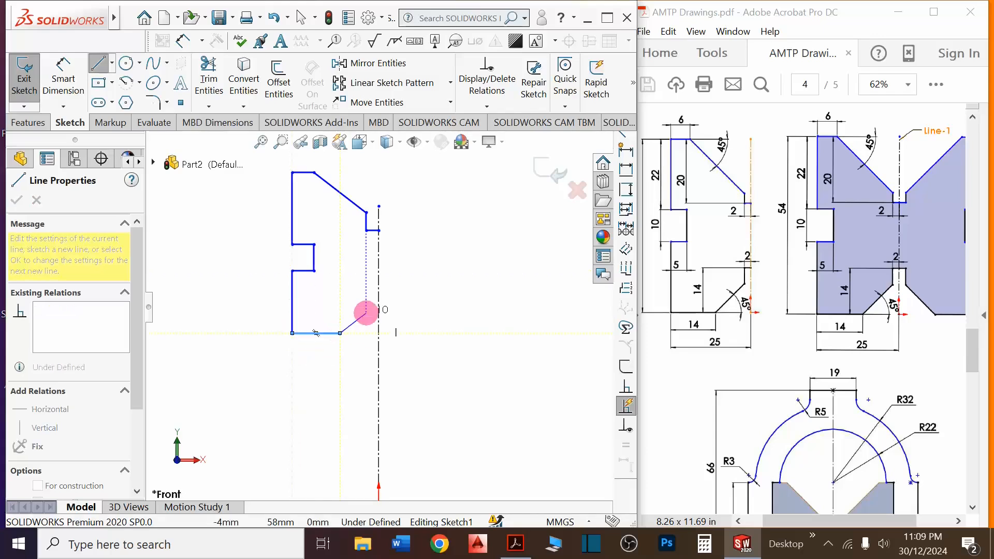
left_click(366, 299)
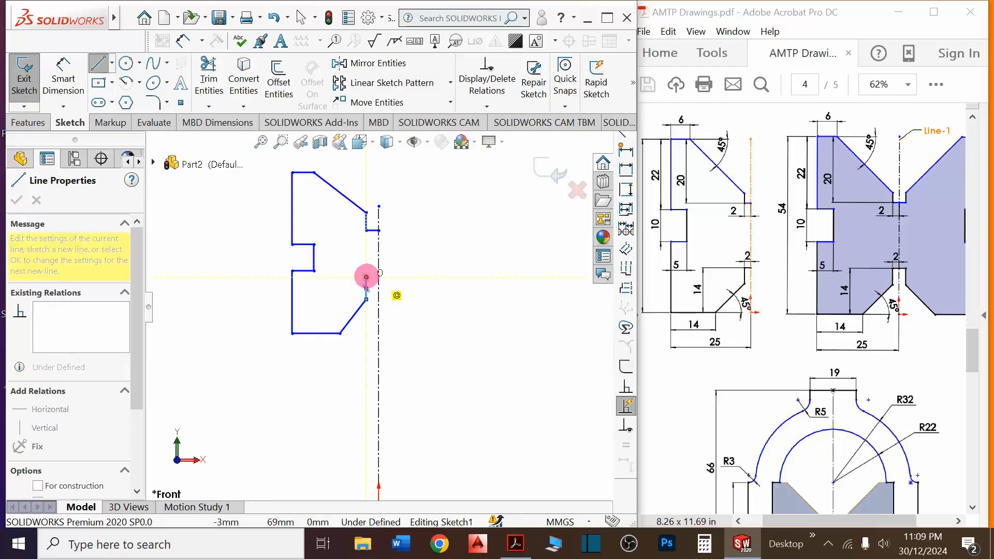
left_click(378, 278)
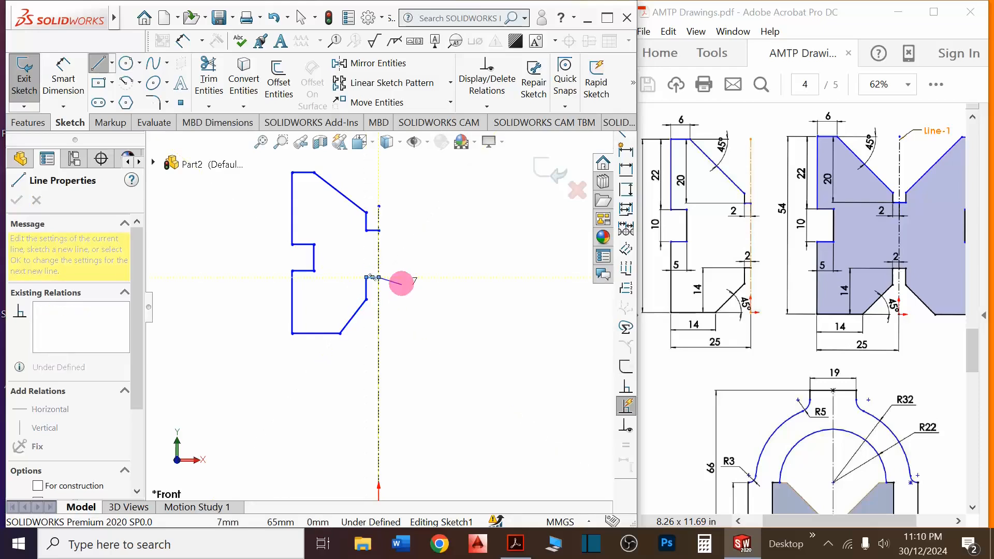
key("Escape")
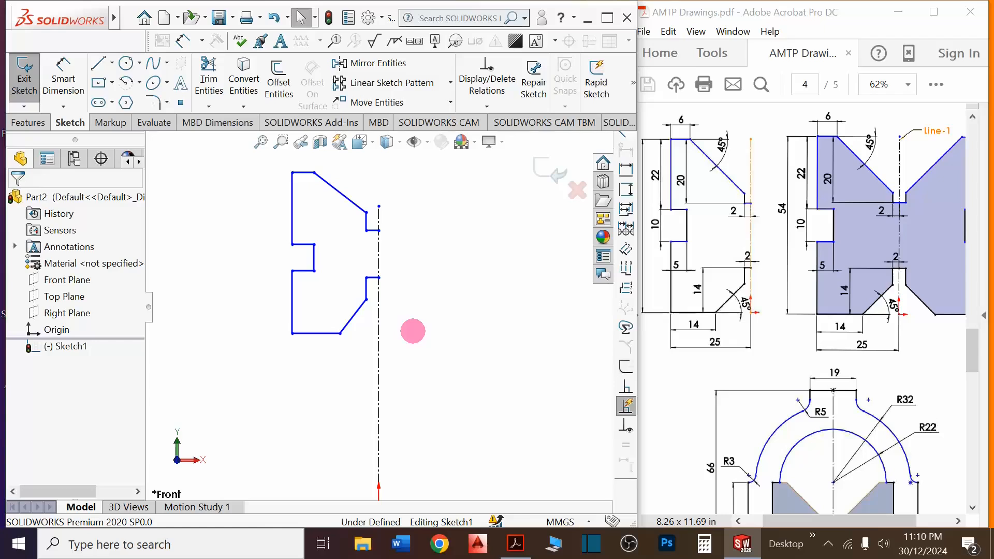
Dimension the overall height between the profile's bottom and top edges as 54 mm
left_click(64, 71)
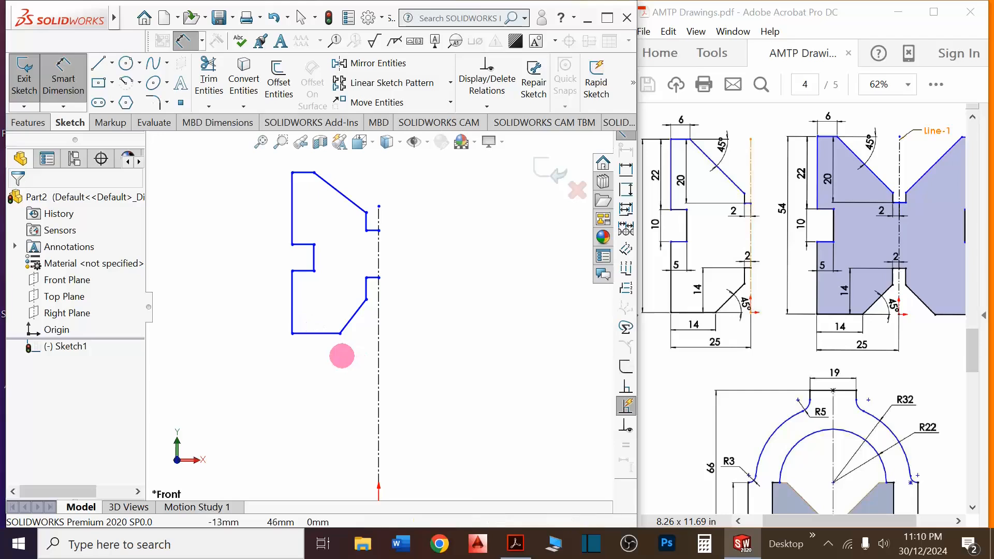
left_click(306, 333)
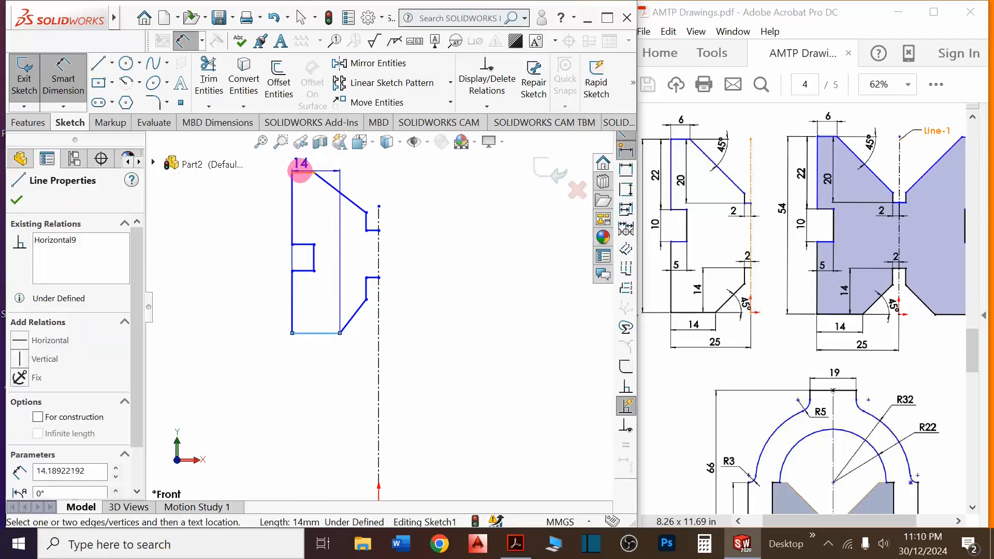
left_click(302, 172)
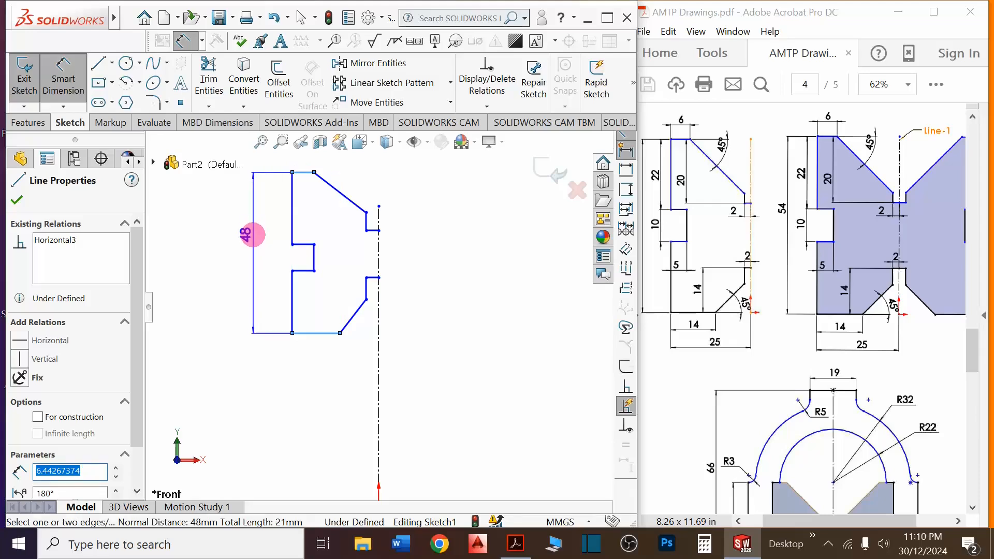
left_click(253, 238)
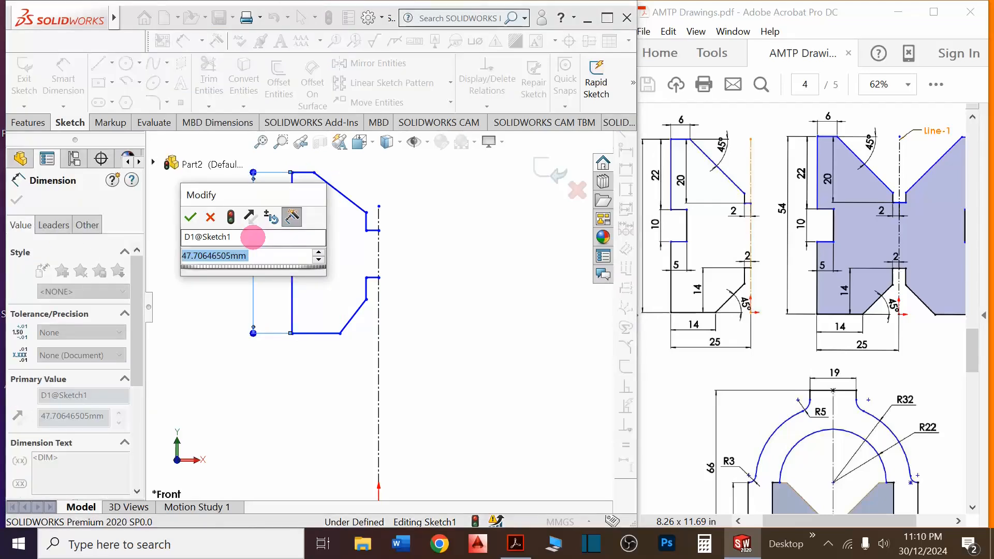
type("54")
key("Return")
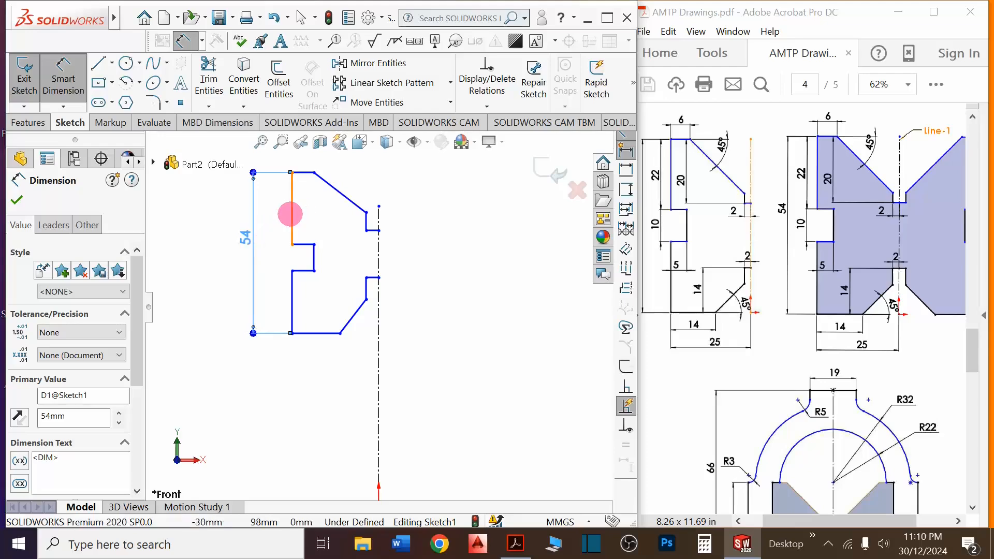
Dimension the outer side above the notch as 22 mm and the notch height as 10 mm
left_click(290, 214)
left_click(273, 214)
type("22")
key("Return")
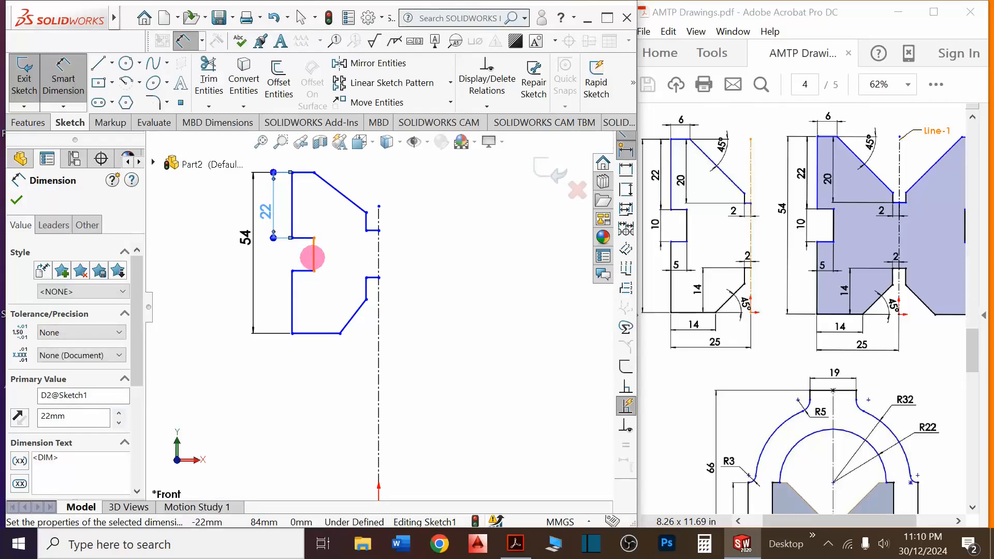
left_click(314, 257)
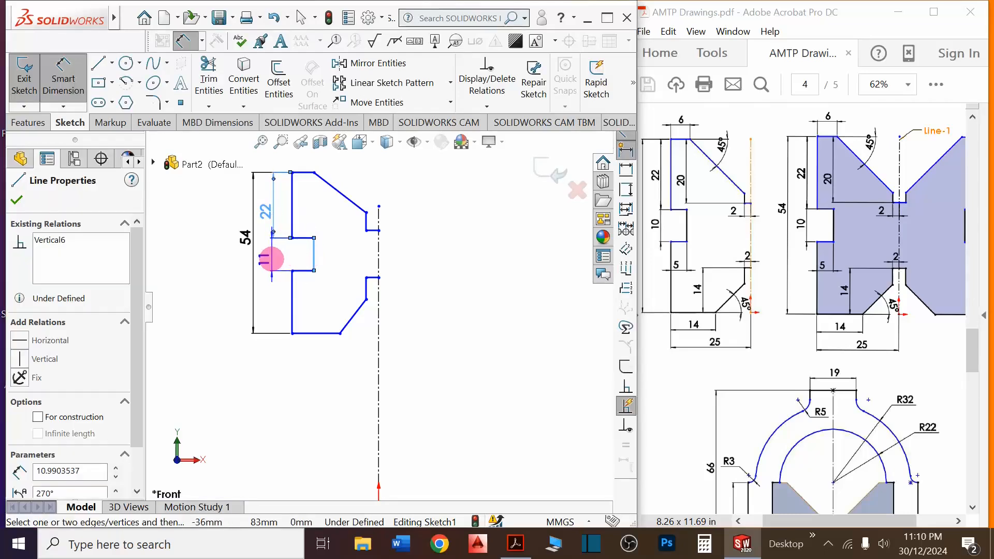
left_click(272, 259)
type("10")
key("Return")
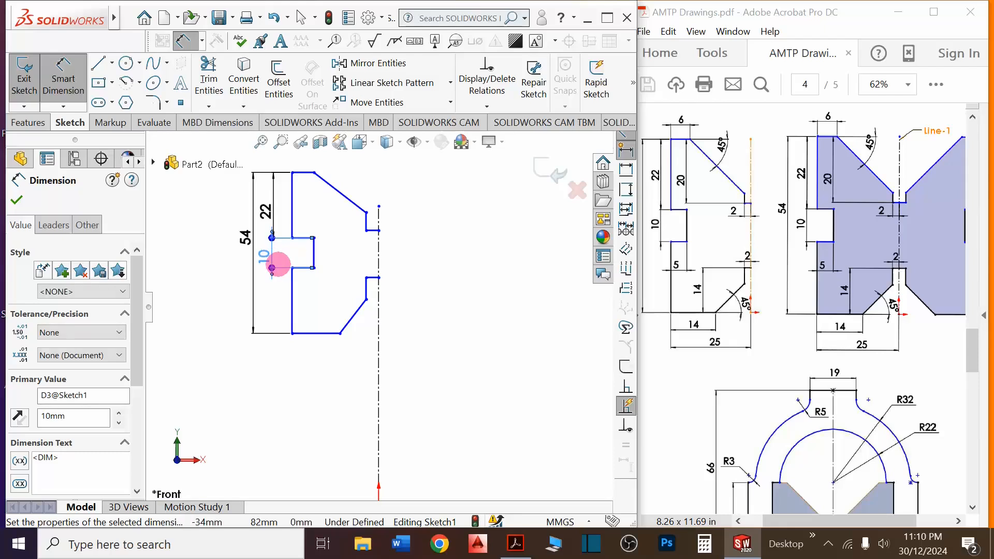
Dimension the vertical distance from the bottom edge to the lower slot's horizontal line as 14 mm
left_click(326, 333)
left_click(375, 276)
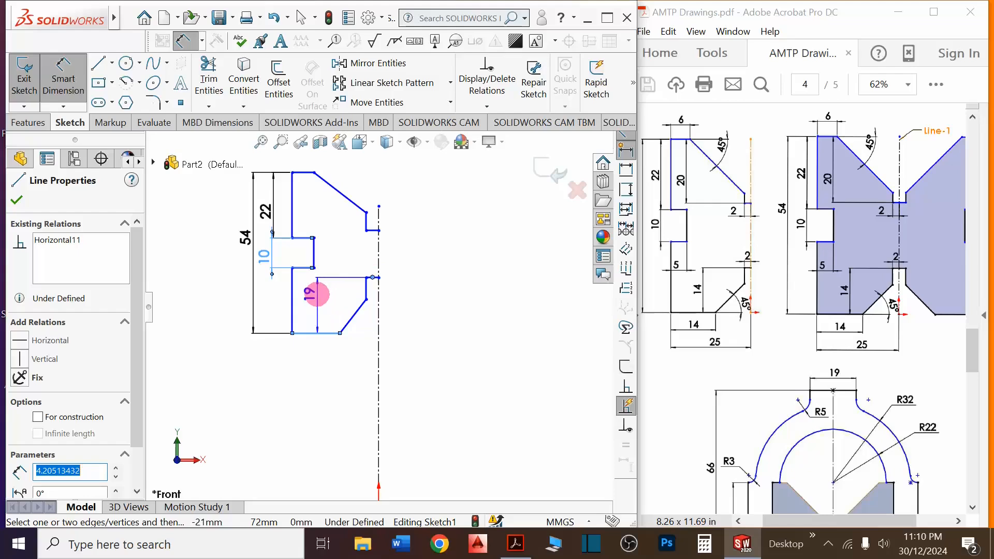
left_click(317, 294)
type("14")
key("Return")
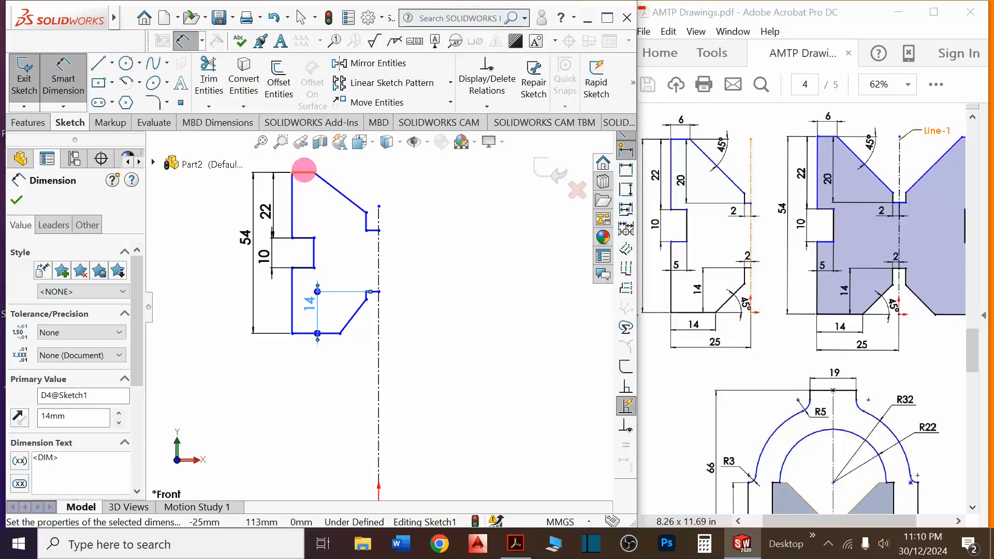
Dimension the vertical distance from the profile's top edge to the upper slot's horizontal line as 20 mm
left_click(304, 171)
left_click(373, 230)
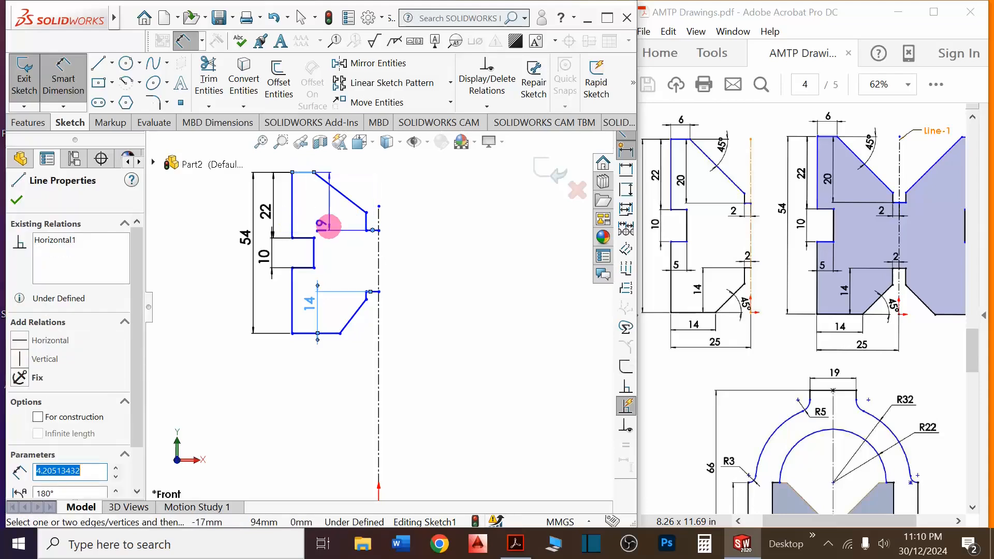
left_click(316, 217)
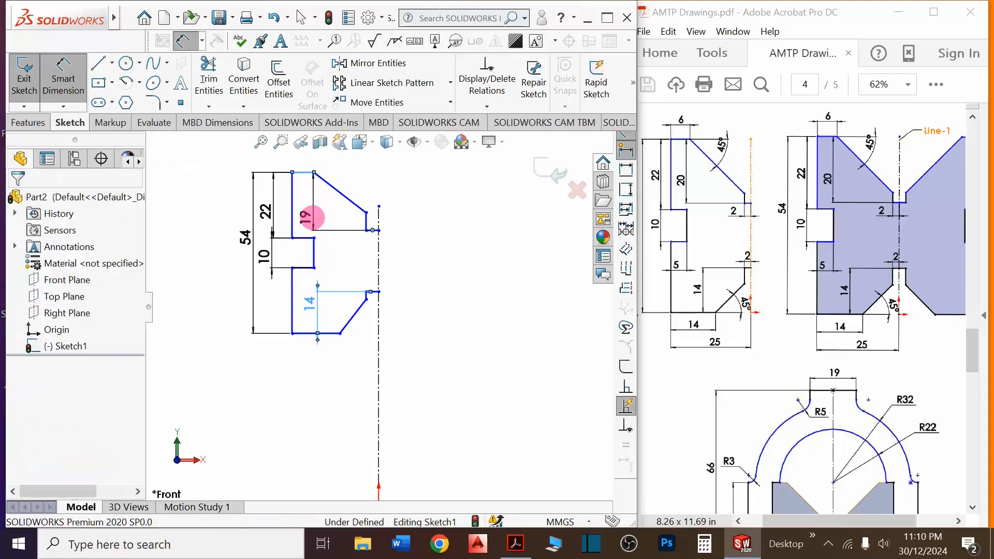
type("20")
key("Return")
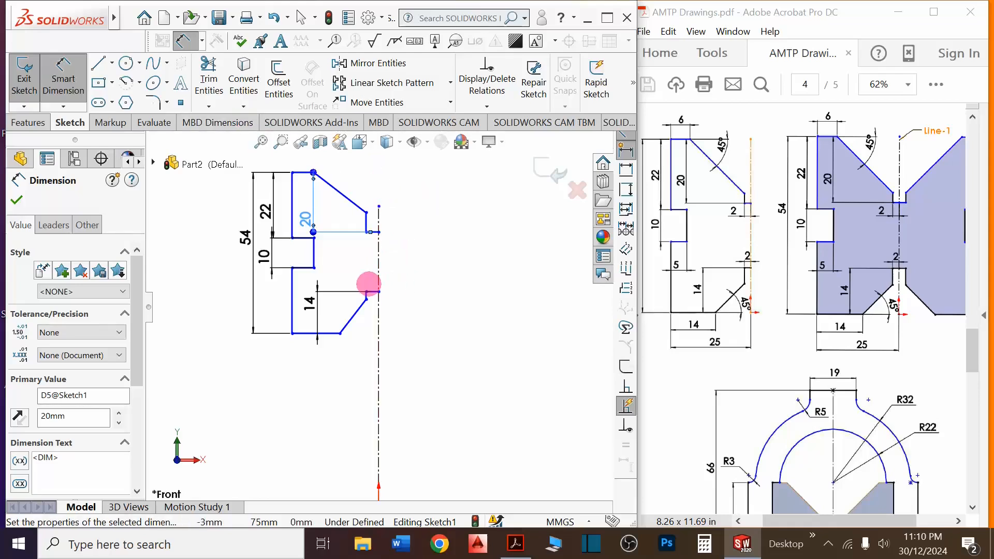
Dimension the short top edge of the half-profile as 6 mm
key("z")
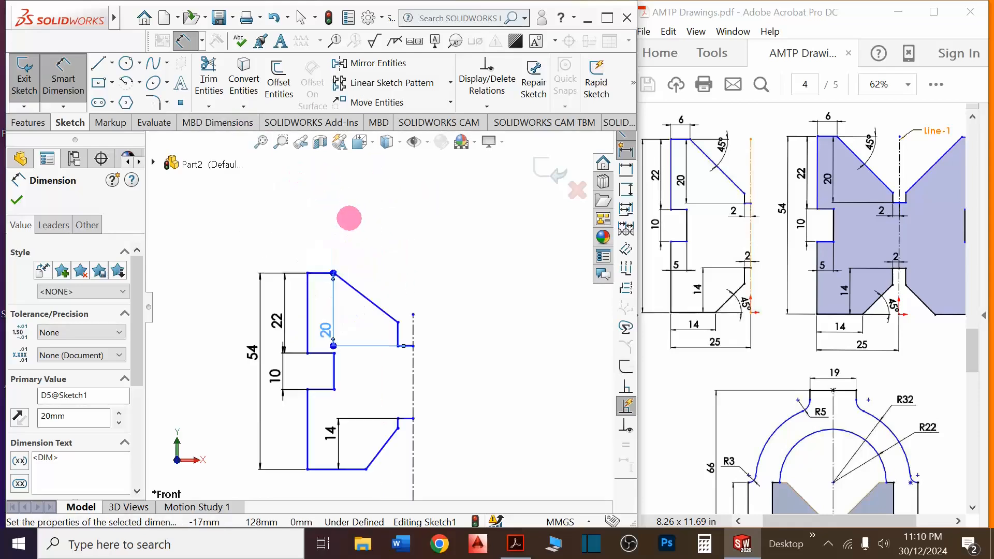
scroll(348, 207, "down", 8)
left_click(307, 346)
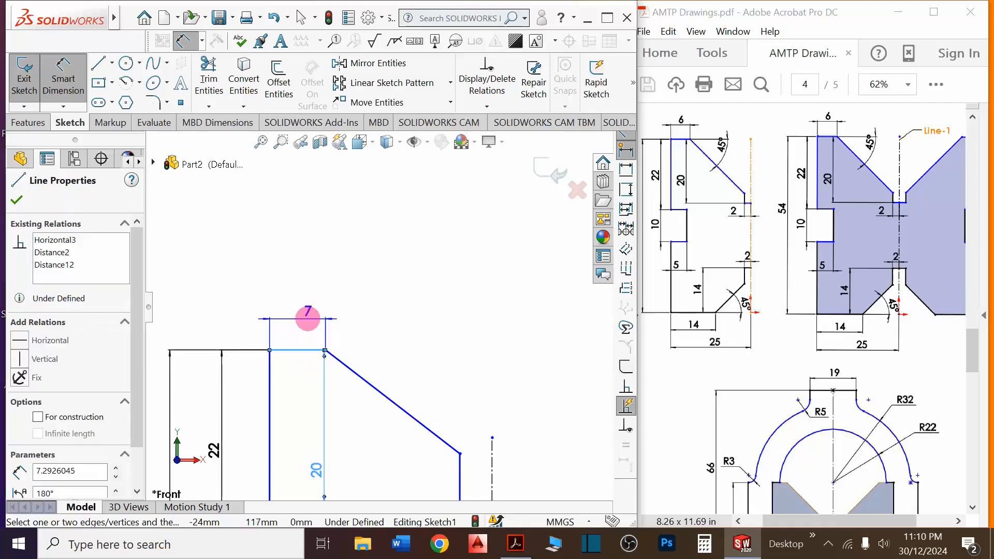
left_click(305, 315)
type("6")
key("Return")
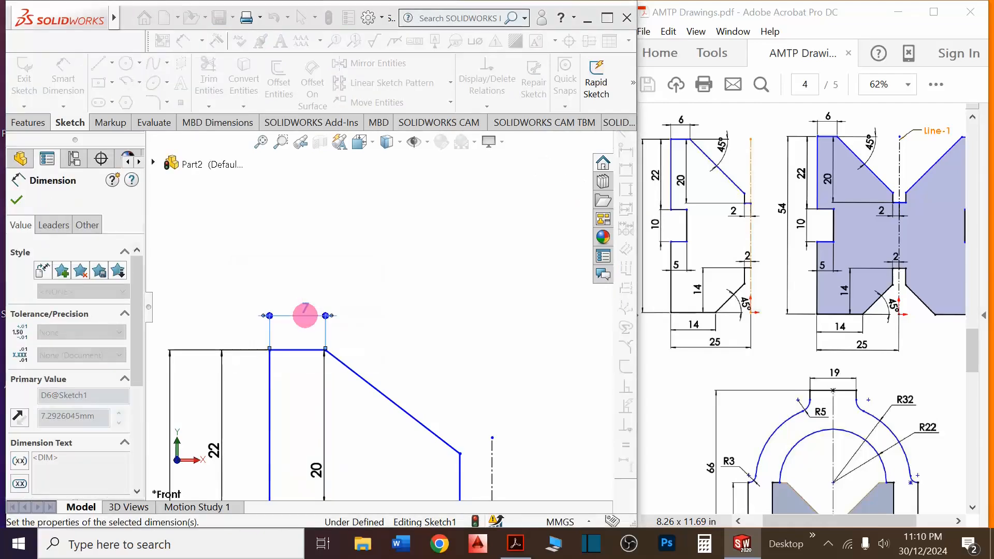
Dimension the half-profile's bottom edge as 14 mm
scroll(324, 280, "up", 6)
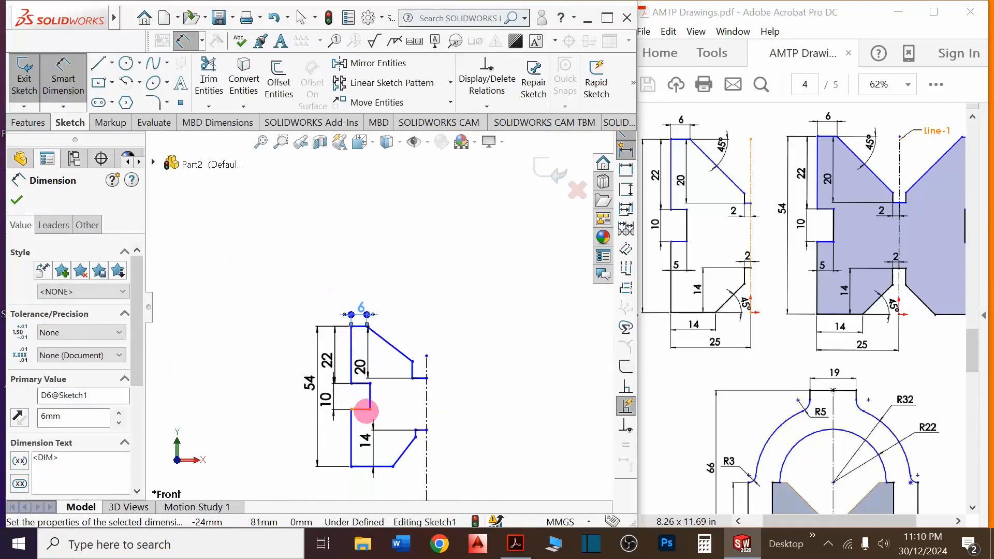
scroll(391, 487, "down", 4)
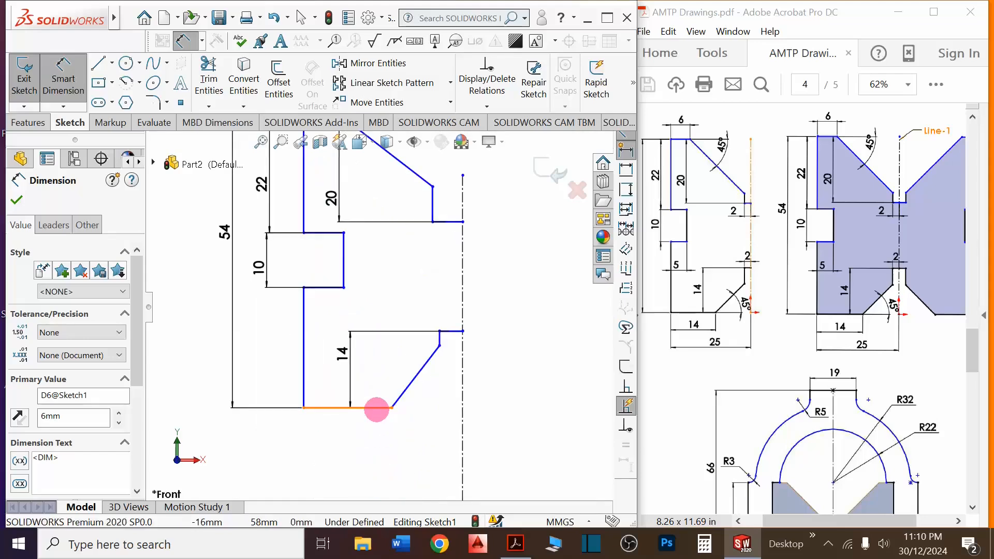
left_click(377, 408)
left_click(344, 437)
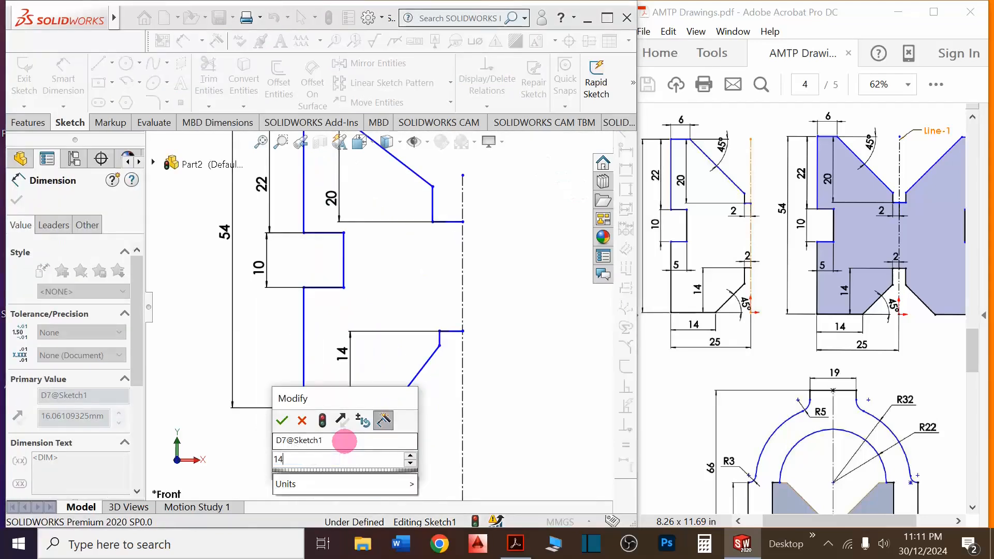
type("14")
key("Return")
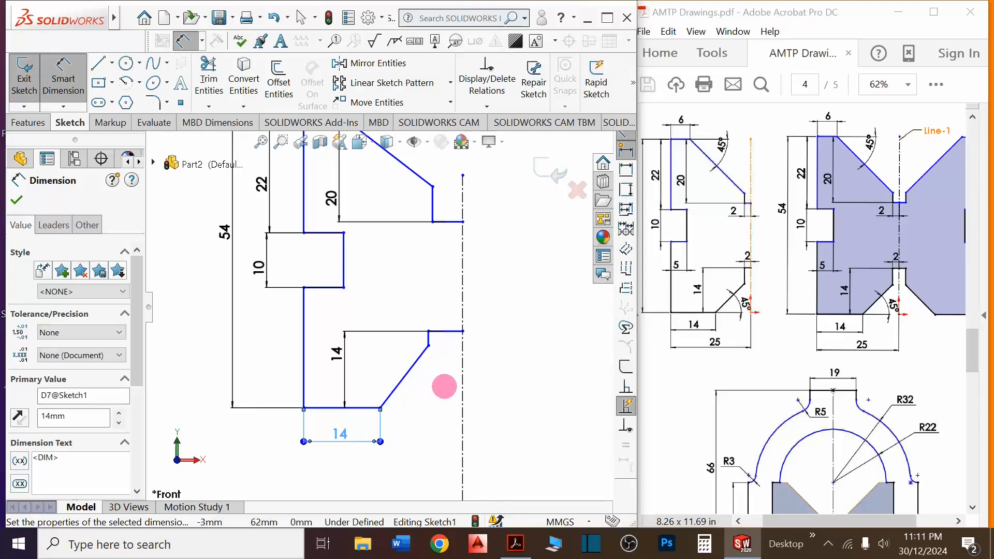
Dimension the horizontal lines of the lower and upper slots, from slot wall to centerline, as 2 mm each
left_click(448, 332)
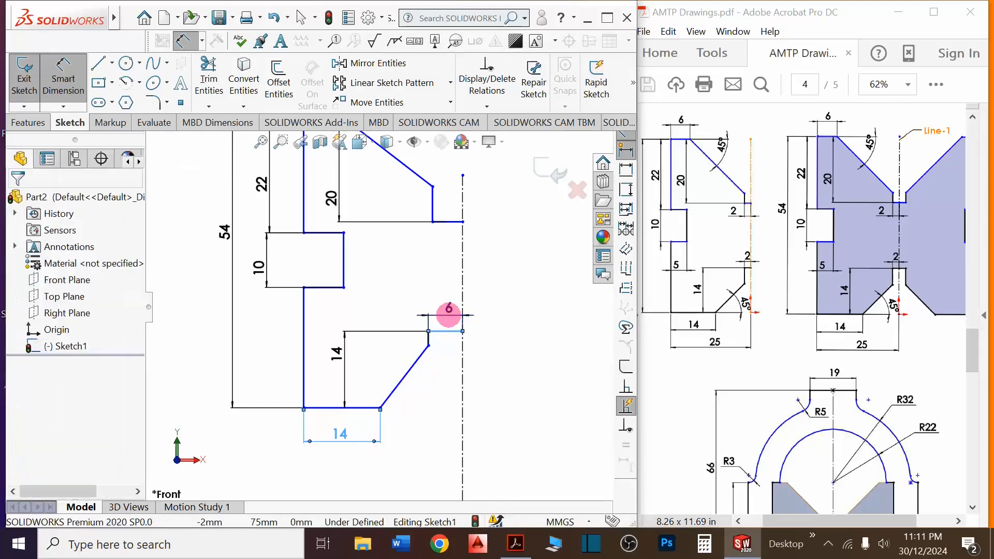
left_click(448, 313)
type("2")
key("Return")
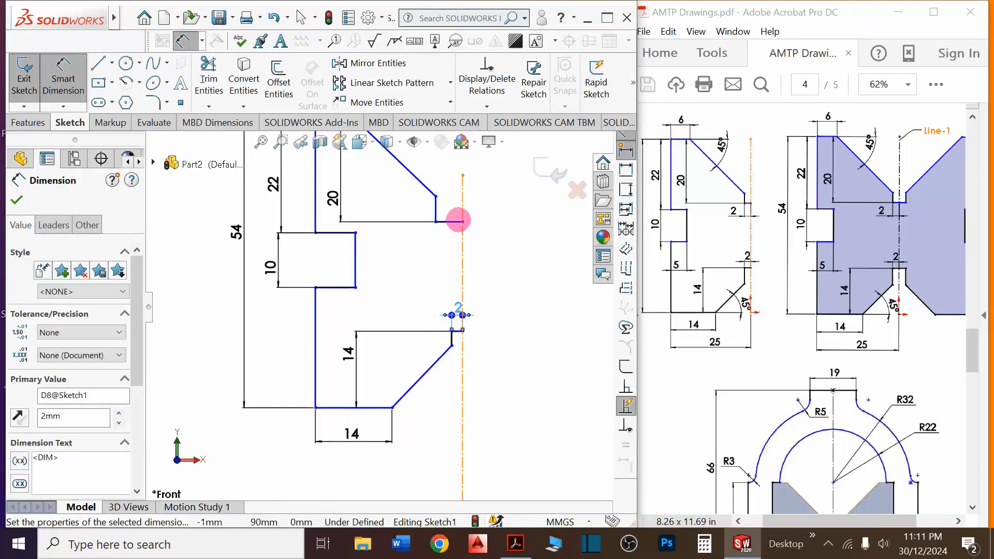
left_click(449, 222)
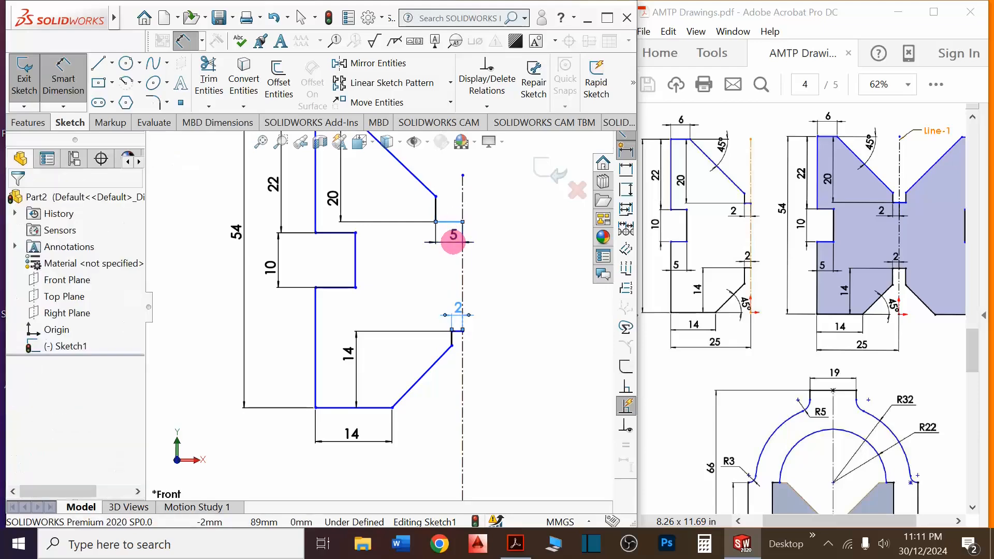
left_click(454, 239)
type("2")
key("Return")
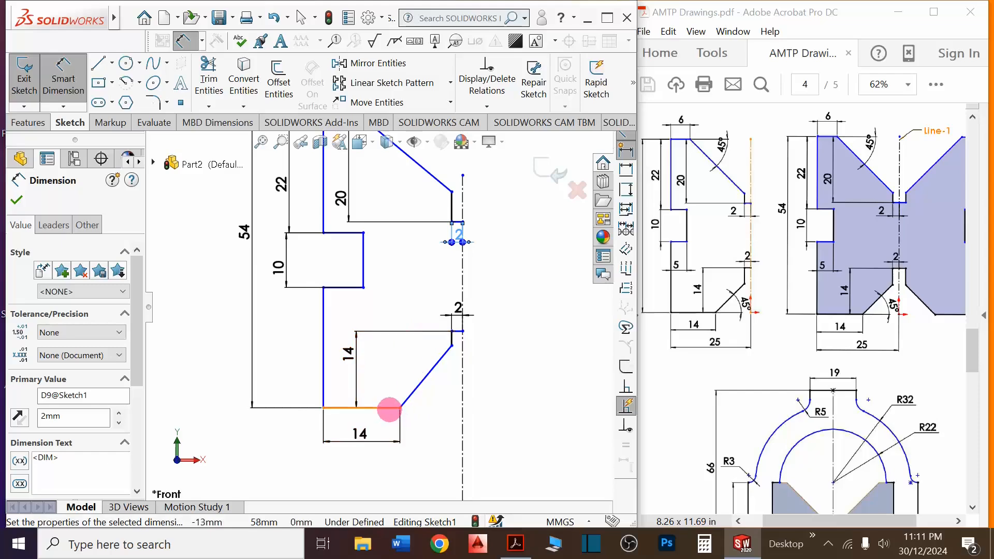
Dimension the angle between the bottom edge and the lower sloped edge as 45°
left_click(388, 407)
left_click(412, 393)
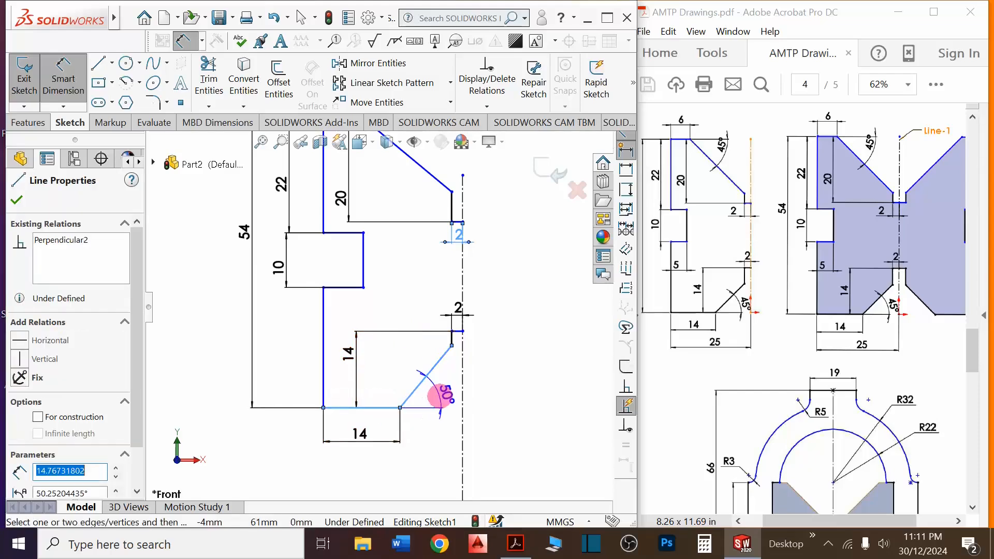
left_click(444, 392)
type("45")
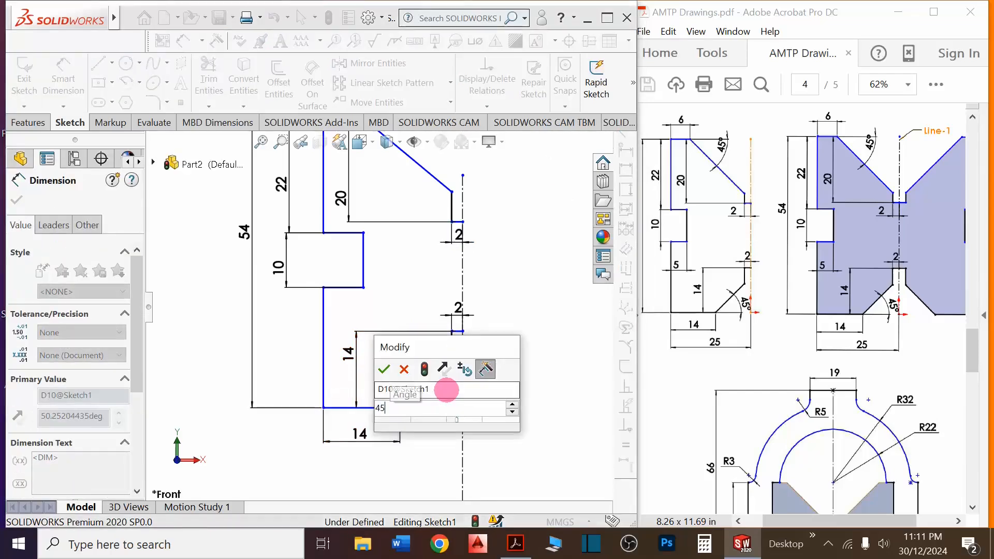
key("Return")
Add a driven angle dimension between the top edge and the upper sloped edge
scroll(422, 292, "up", 4)
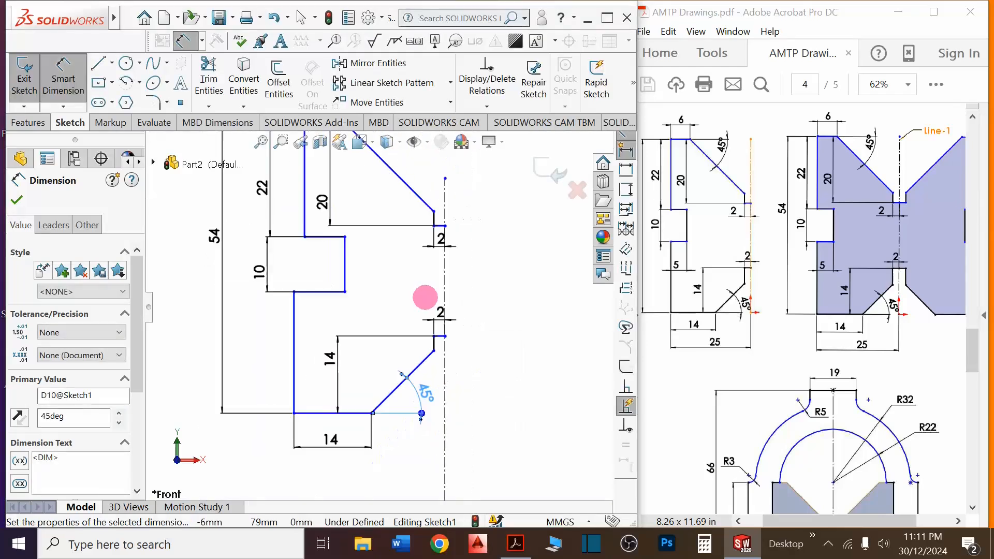
scroll(348, 204, "down", 8)
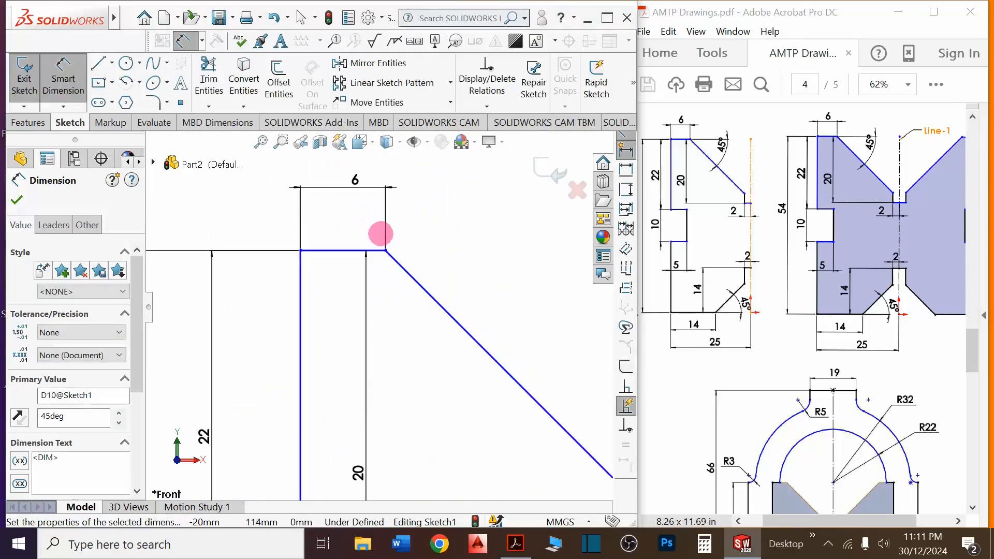
left_click(357, 251)
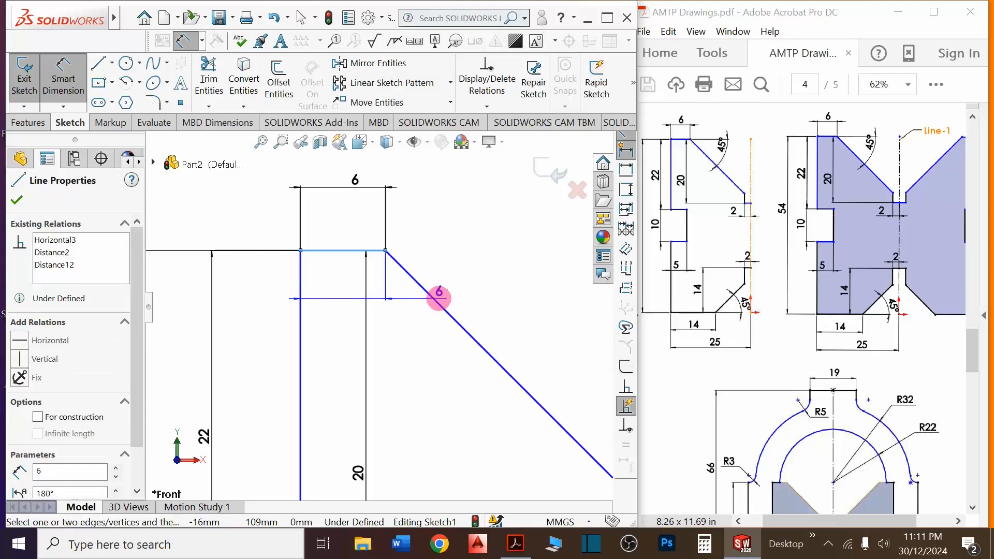
left_click(439, 298)
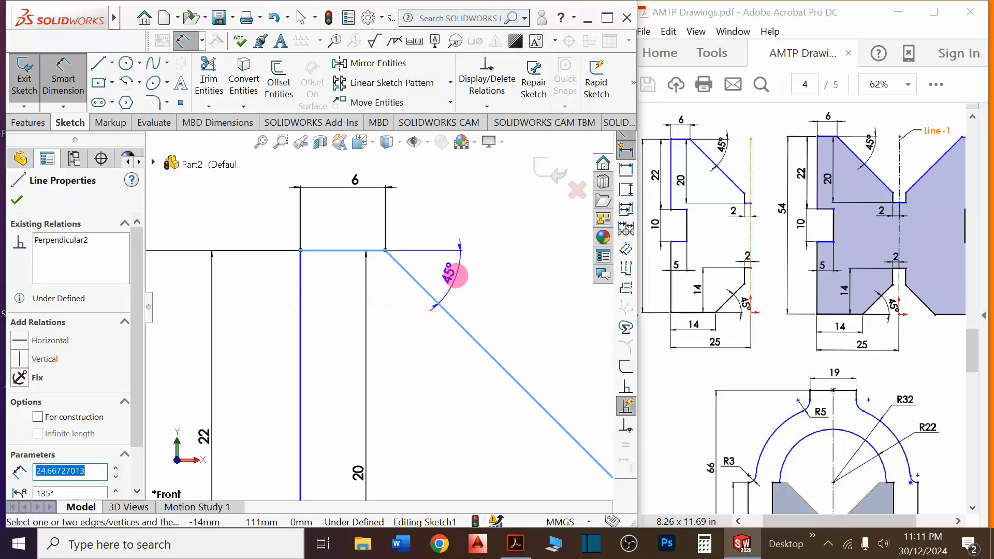
left_click(482, 281)
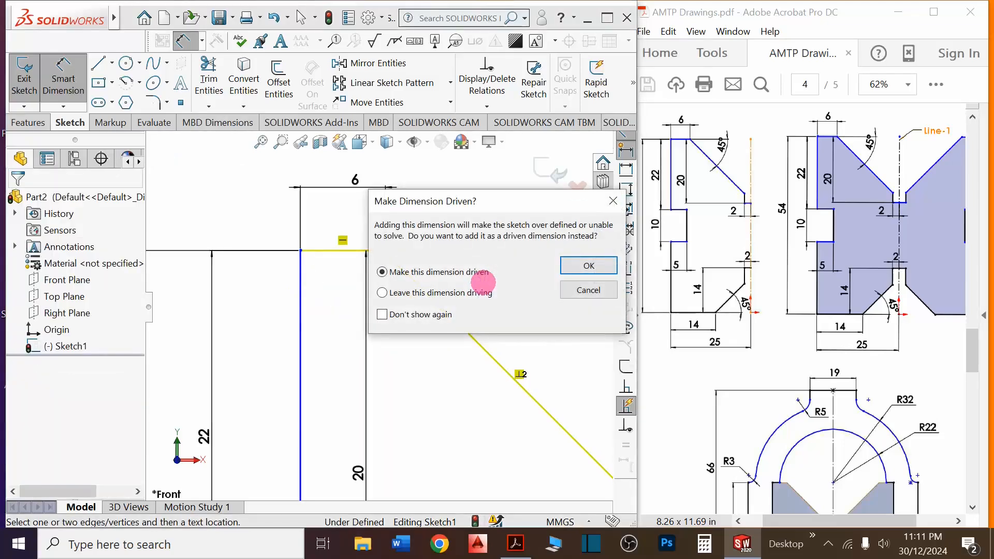
left_click(589, 265)
scroll(393, 251, "up", 5)
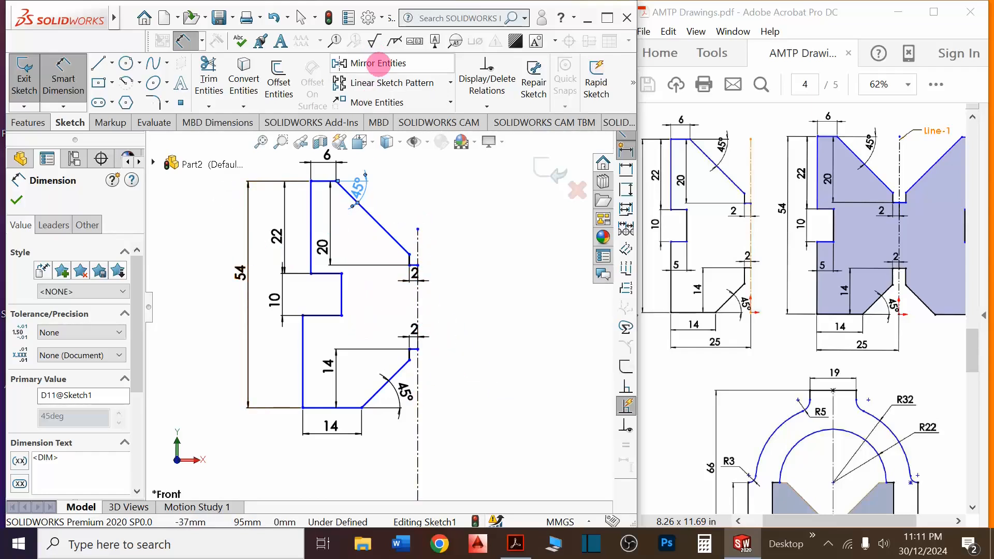
Mirror all half-profile lines about the vertical centerline, keeping the originals, to close the V-block profile
left_click(362, 62)
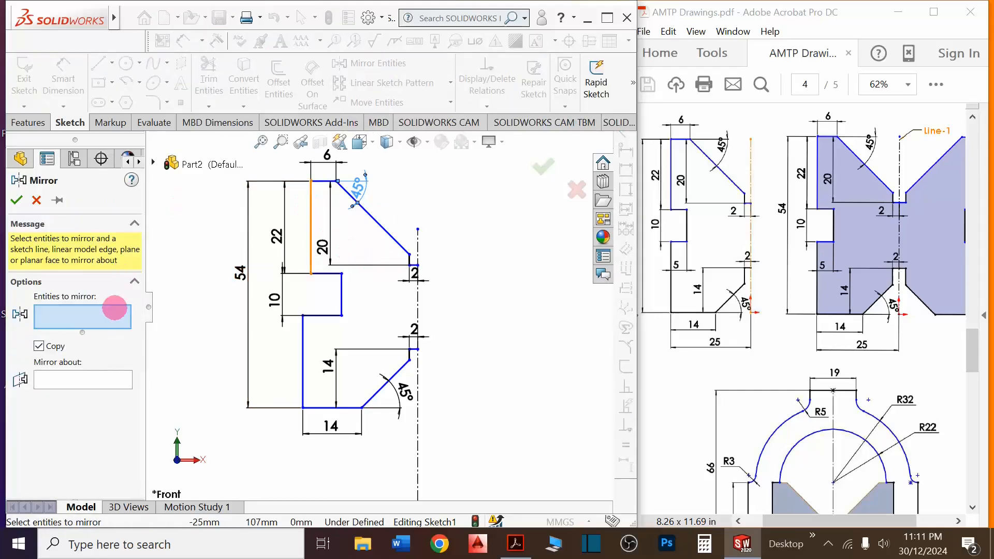
mouse_move(260, 160)
left_mouse_down()
mouse_move(442, 384)
mouse_move(479, 464)
left_mouse_up()
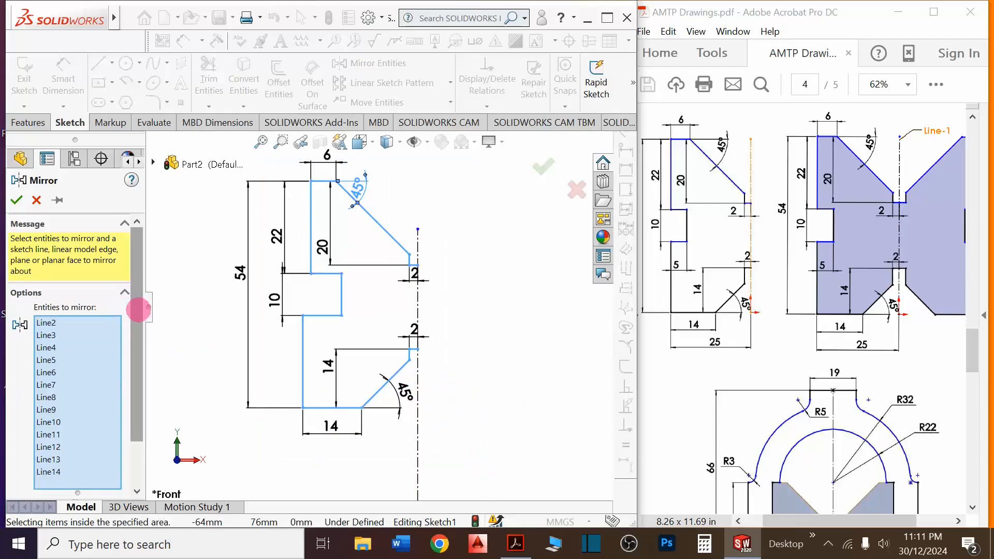
left_click_drag(138, 310, 138, 371)
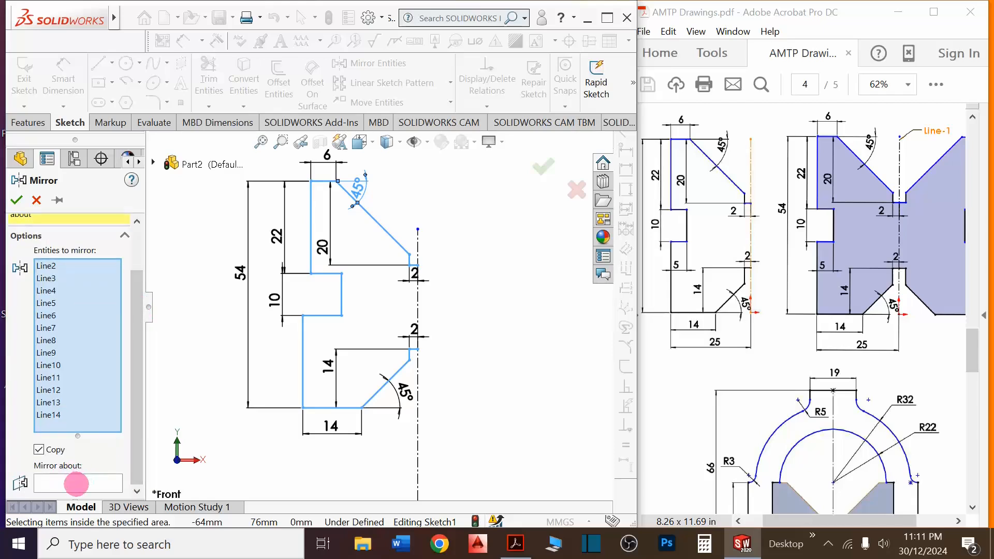
left_click(94, 484)
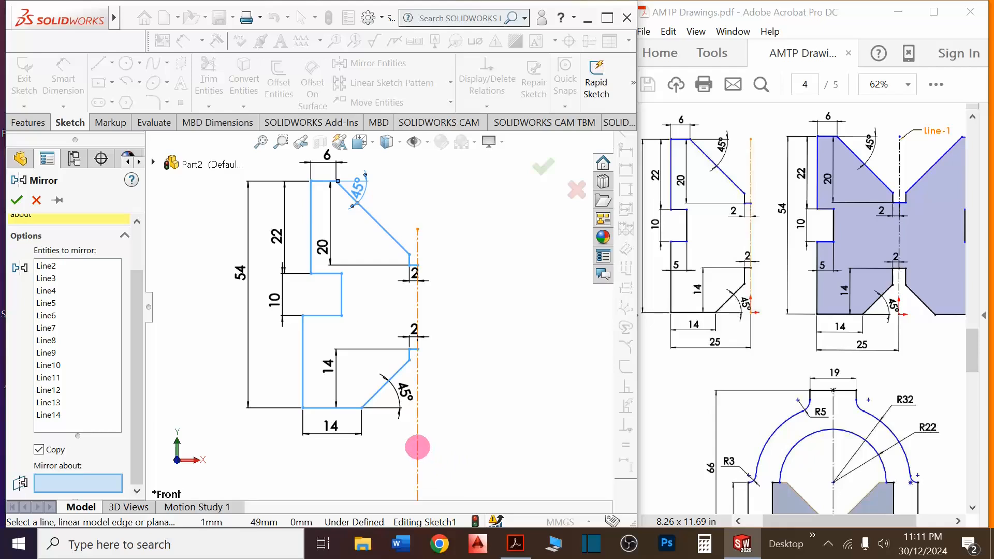
left_click(415, 446)
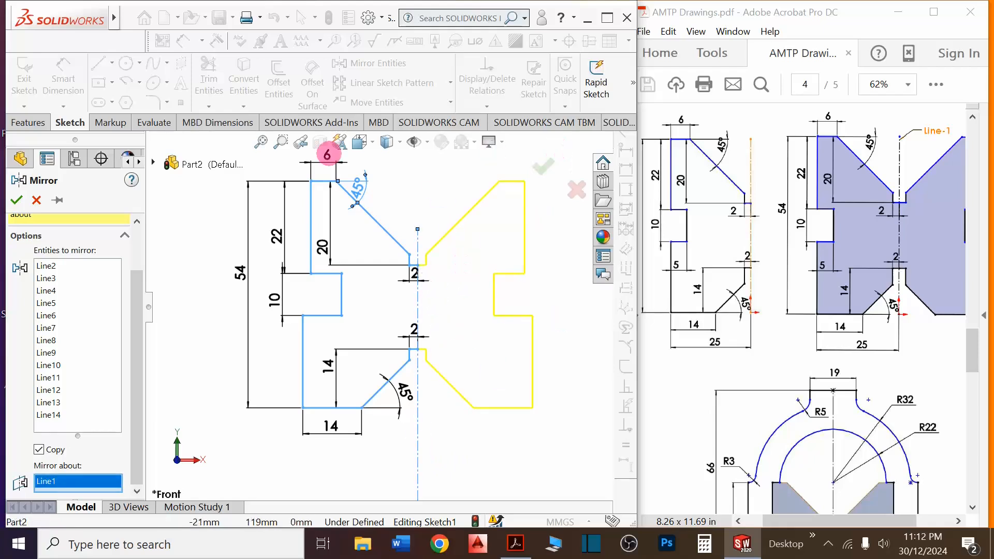
left_click(16, 200)
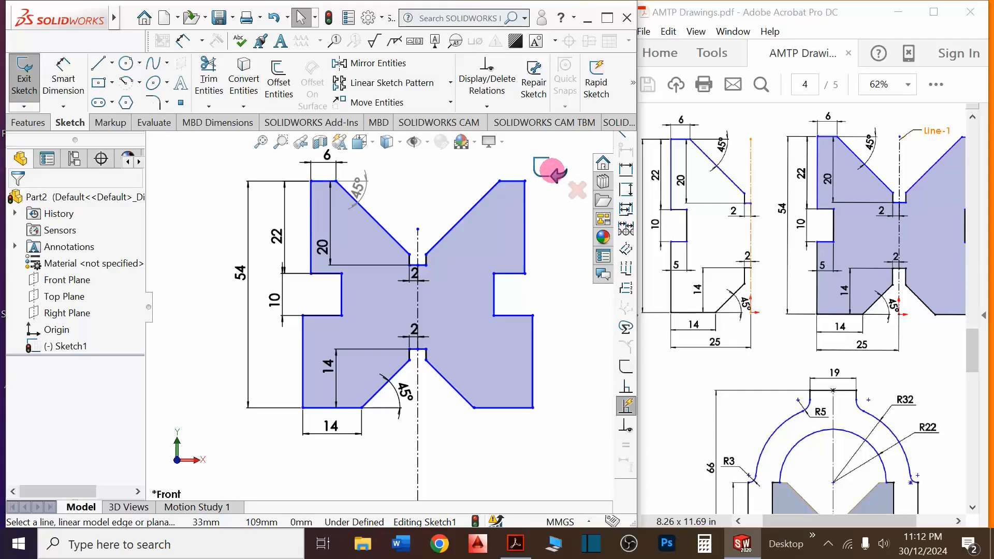
Exit the sketch and extrude the V-block profile 75 mm with the Mid Plane end condition
left_click(552, 171)
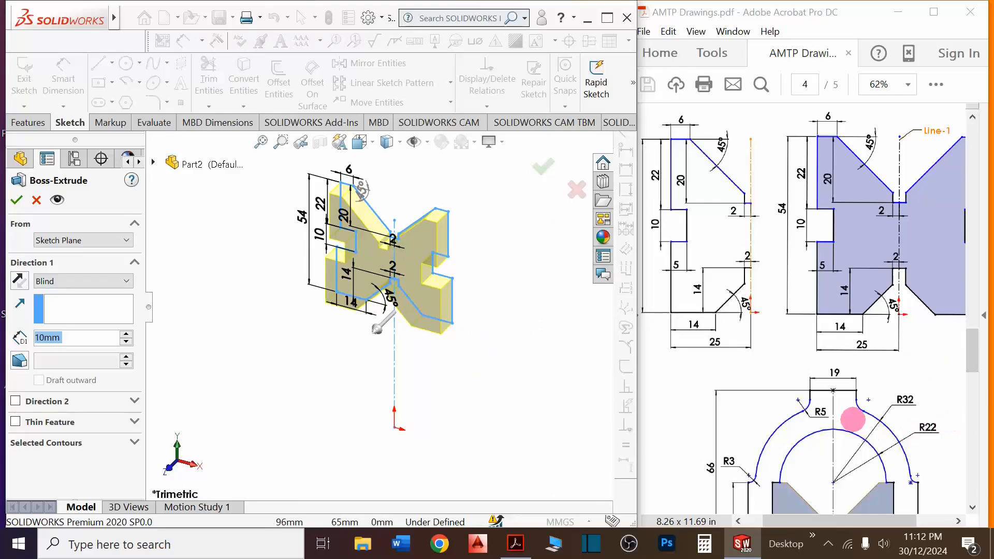
scroll(847, 419, "down", 1)
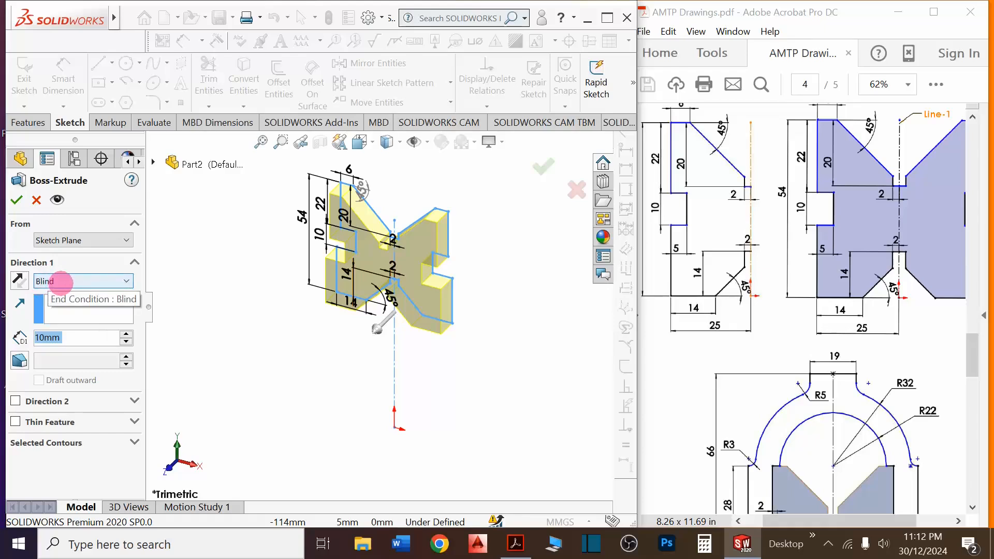
left_click(62, 282)
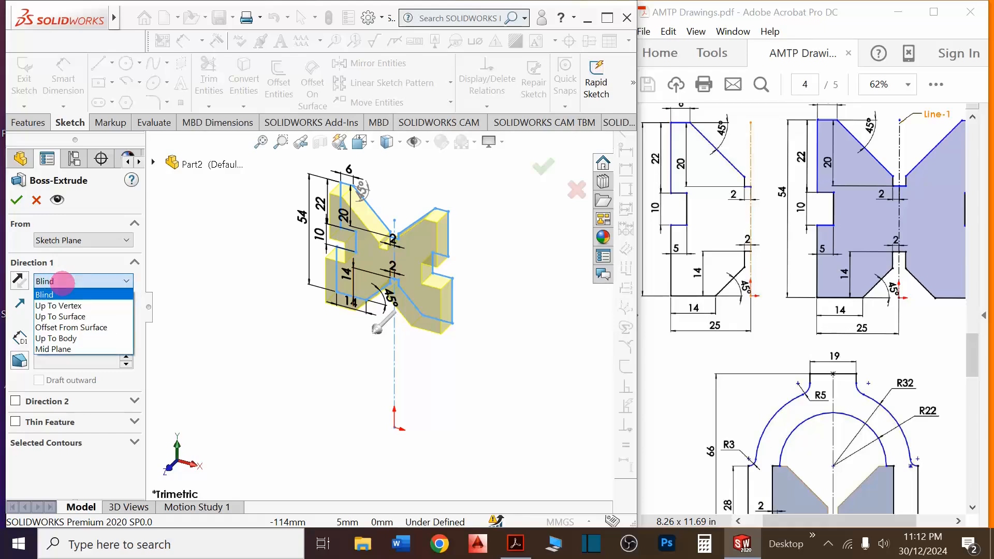
left_click(68, 349)
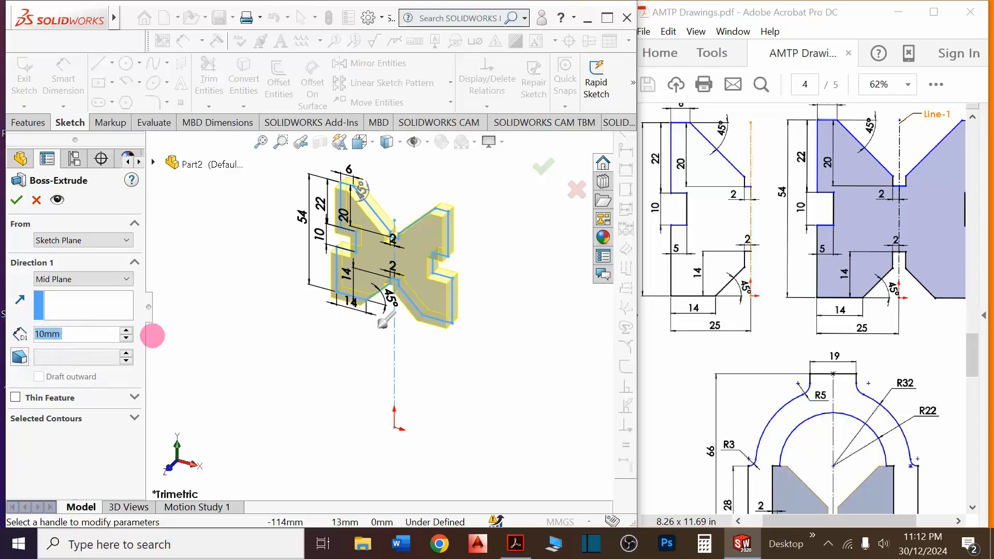
type("75")
key("Return")
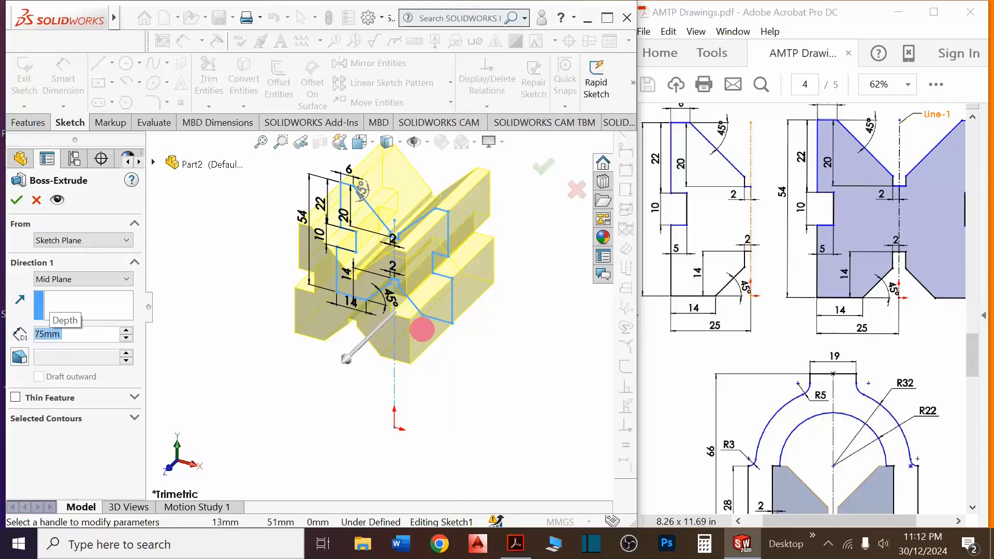
left_click(540, 166)
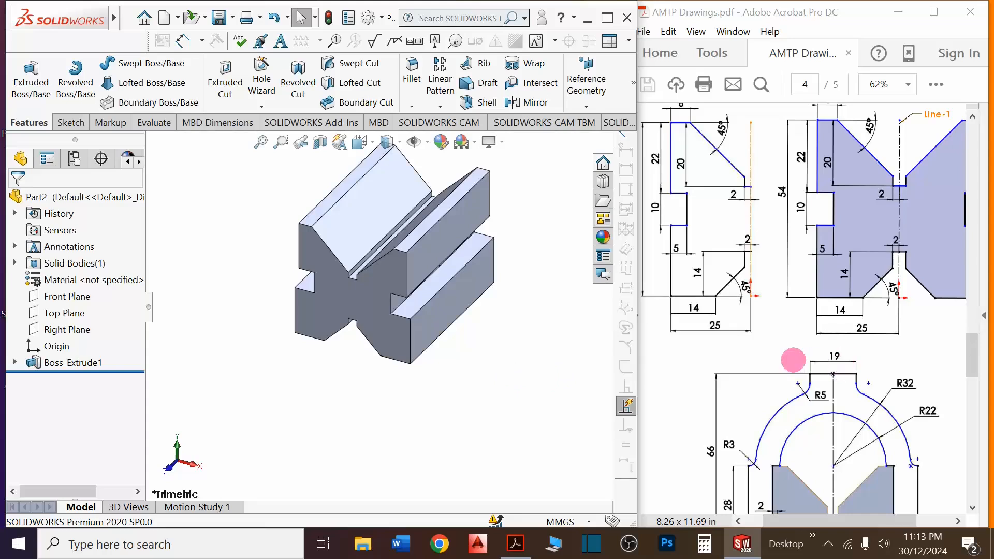
Show the clamp frame drawing with the R32 and R22 arcs in the reference PDF
scroll(797, 359, "down", 4)
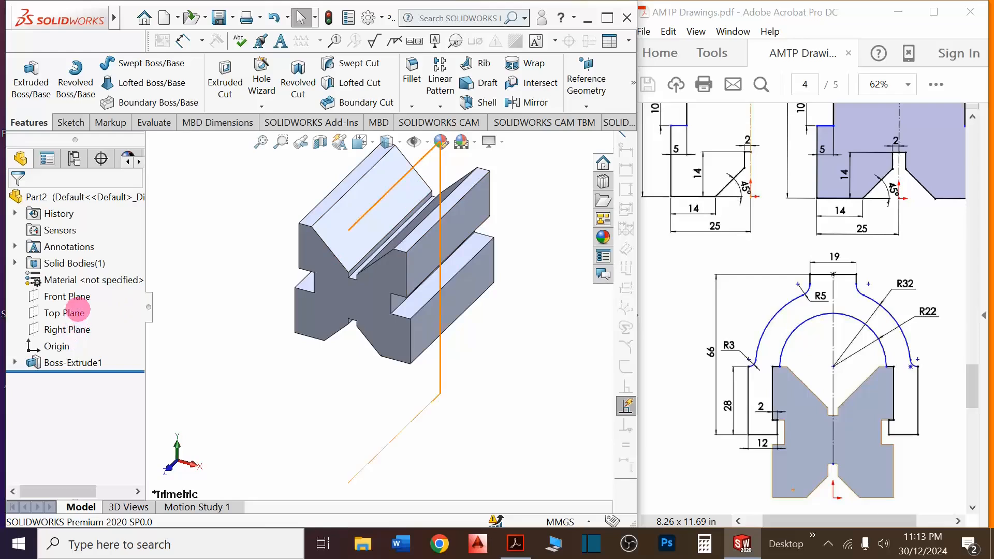
View the model normal to the Front Plane and start a new boss extrusion sketch on that plane
left_click(77, 297)
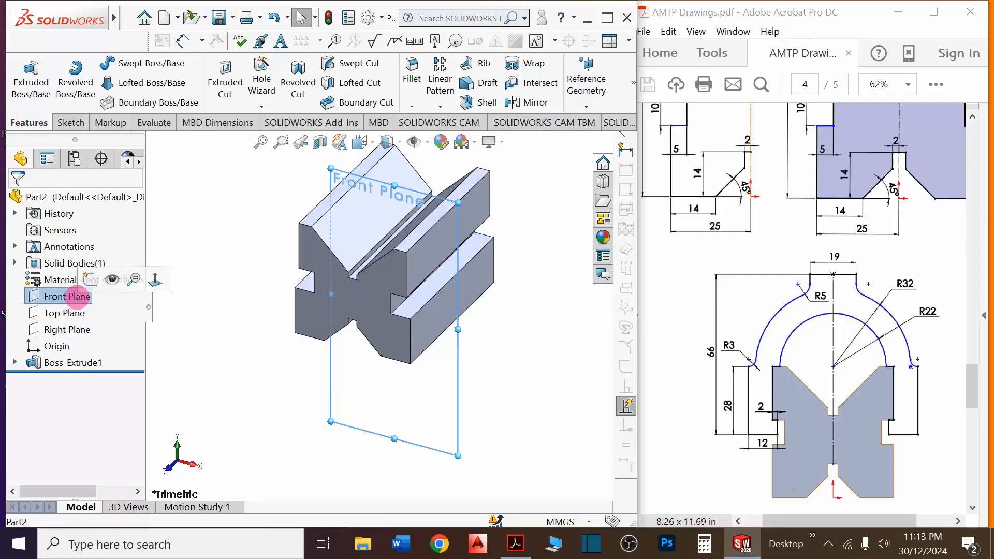
right_click(77, 297)
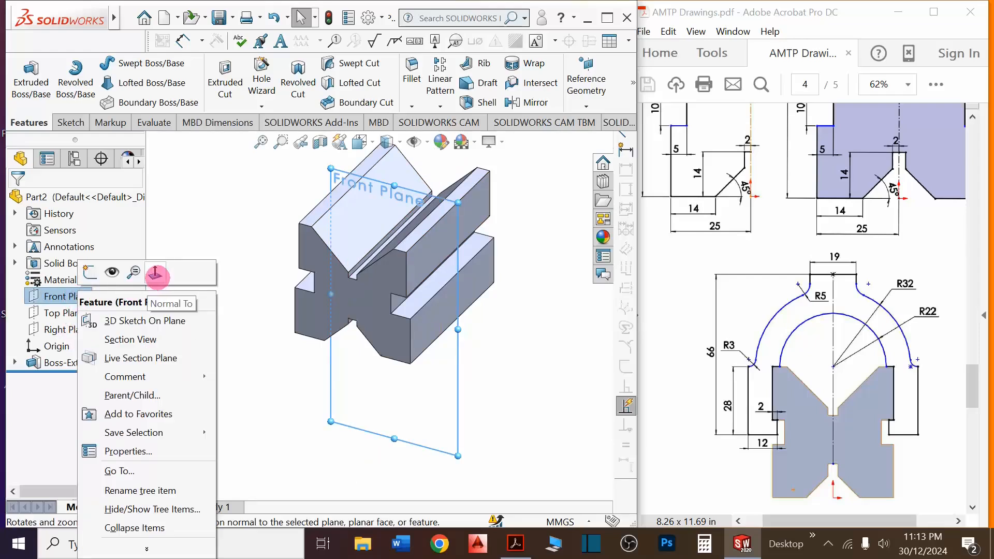
left_click(155, 273)
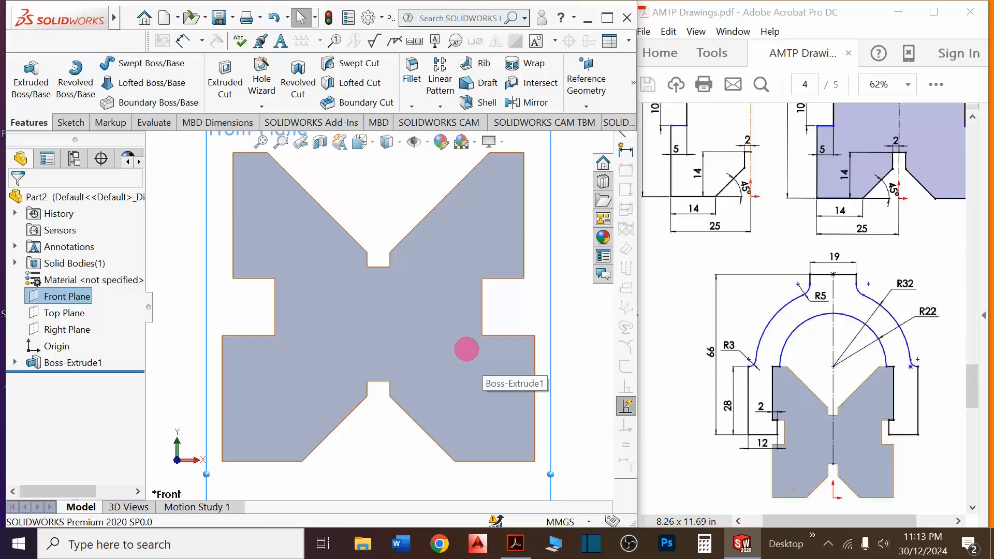
key("f")
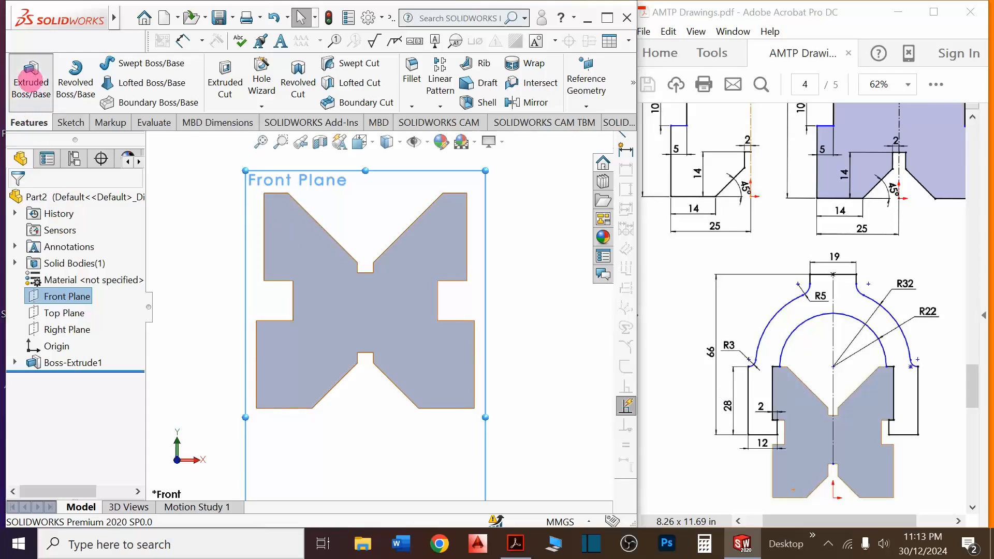
left_click(27, 78)
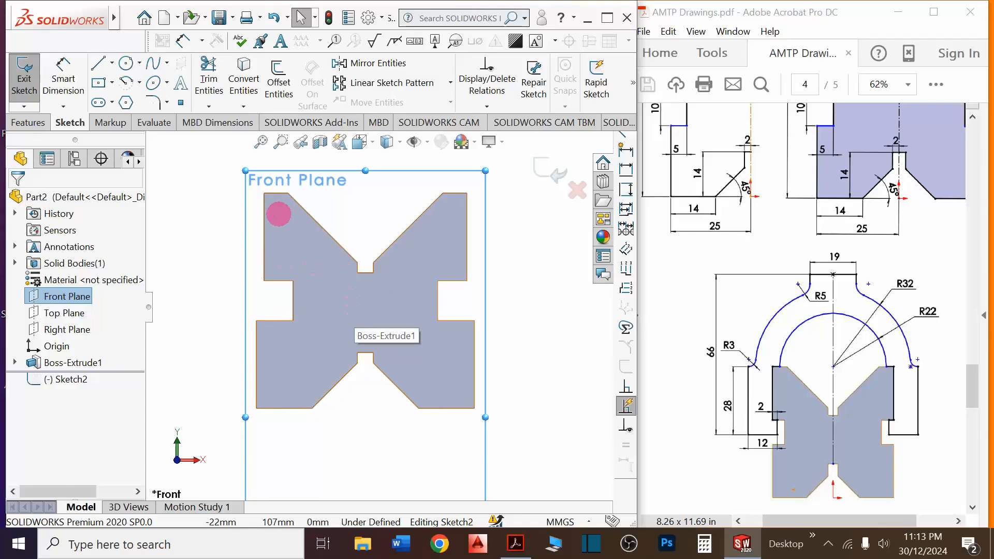
Convert the top, outer side and underside edges of the V-block's upper-left arm into sketch lines
left_click(245, 84)
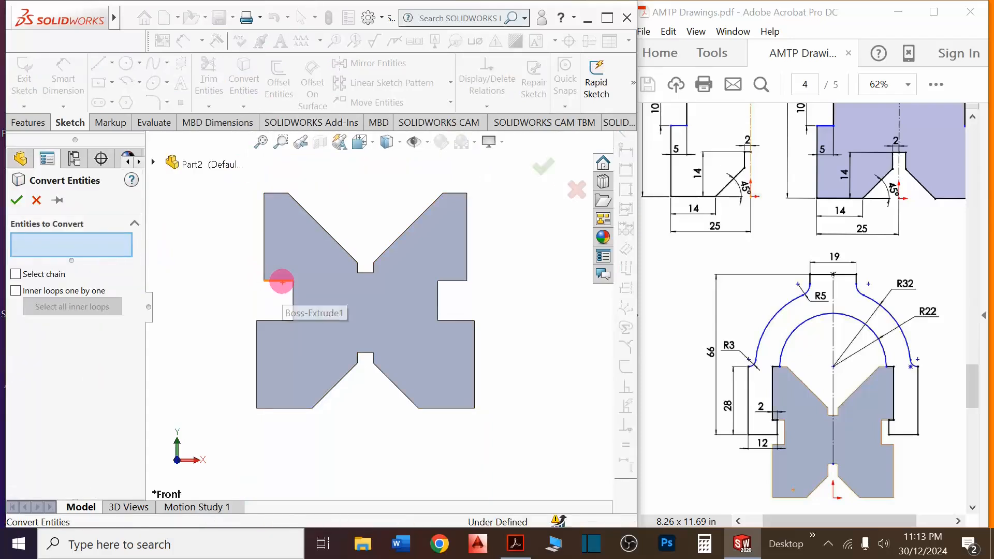
left_click(282, 281)
left_click(264, 259)
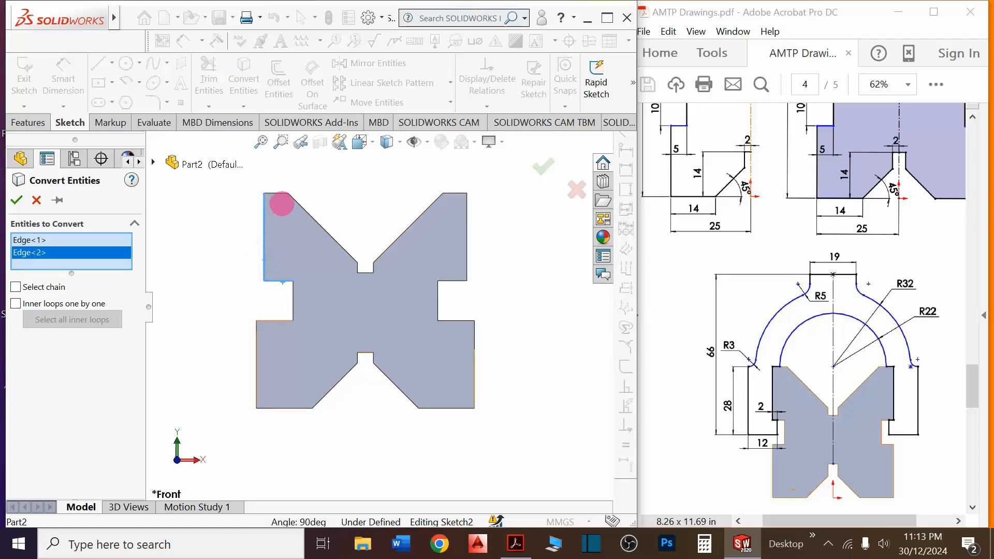
left_click(281, 193)
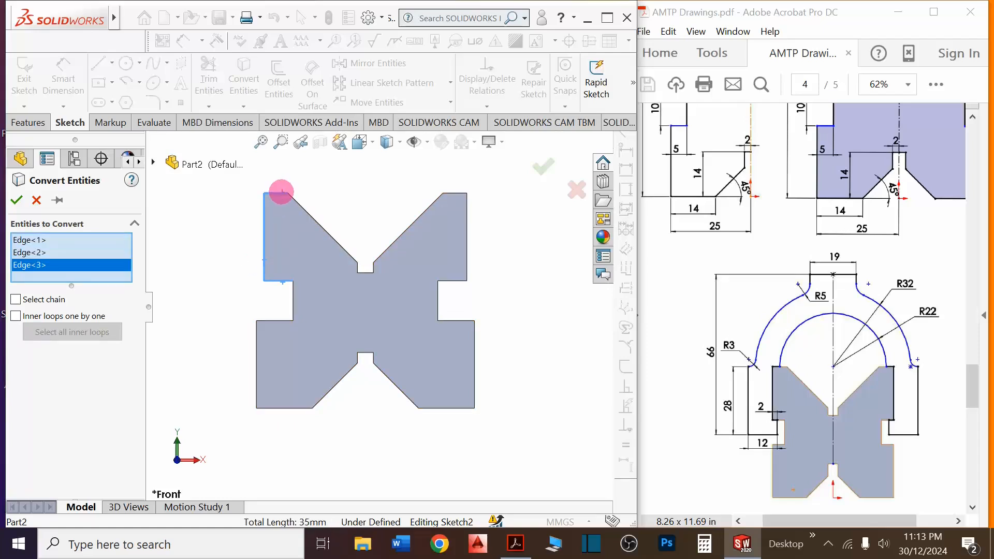
left_click(16, 200)
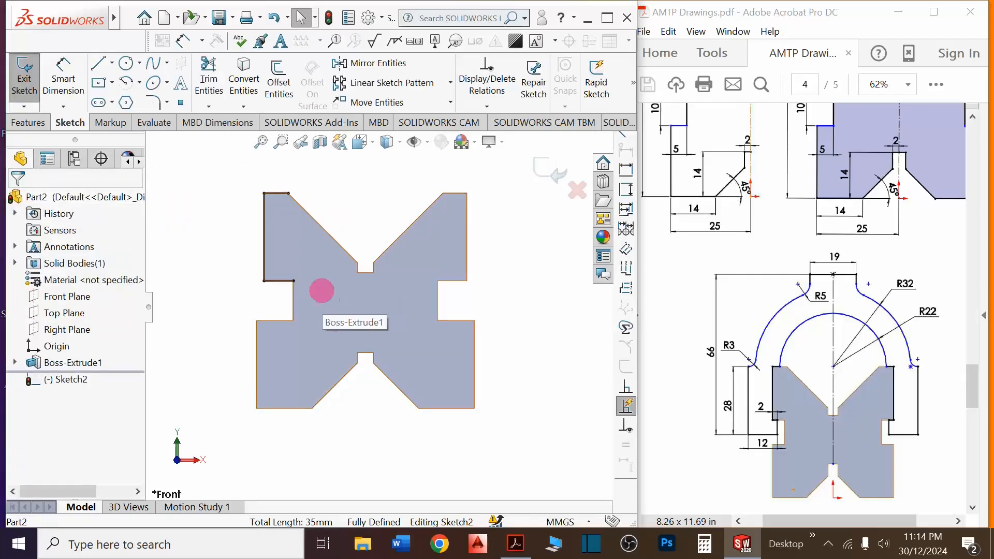
Facing the Front Plane, draw a vertical centerline about 123 mm long upward from the origin through the V-block
middle_click_drag(302, 270, 349, 290)
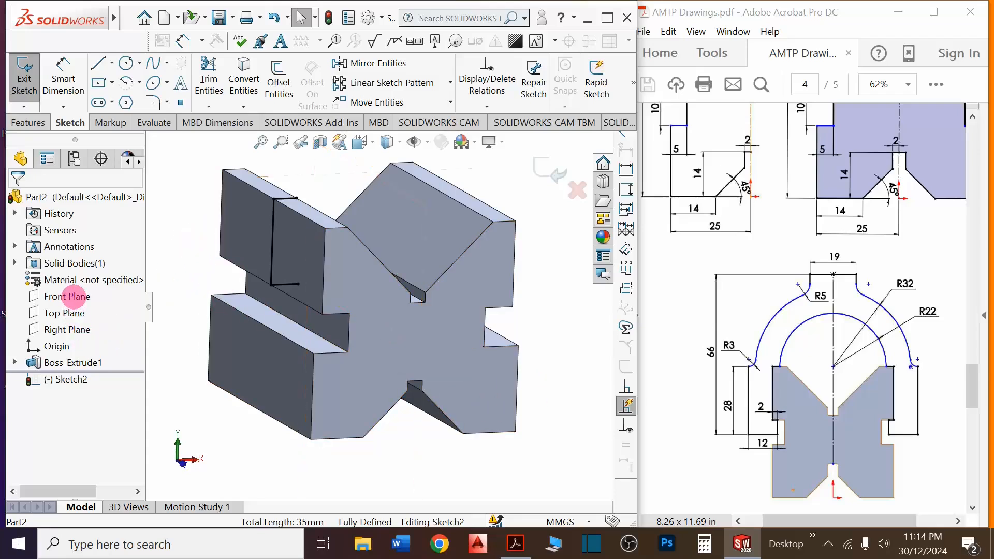
right_click(67, 296)
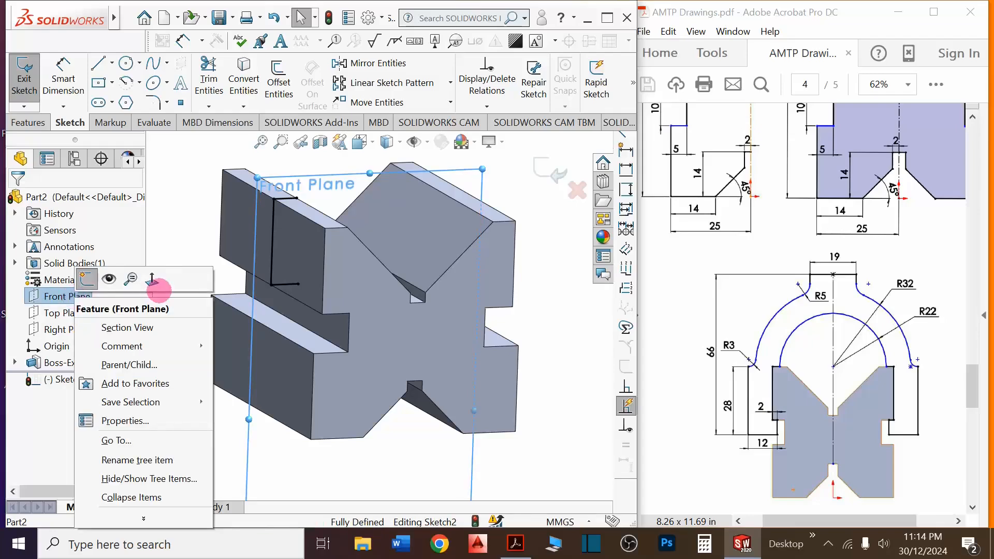
left_click(155, 278)
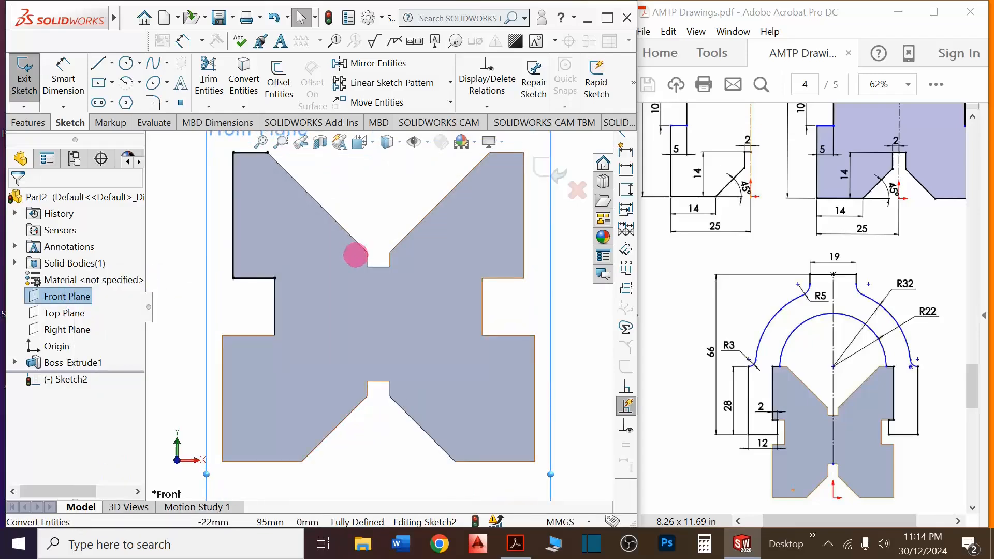
scroll(356, 255, "up", 5)
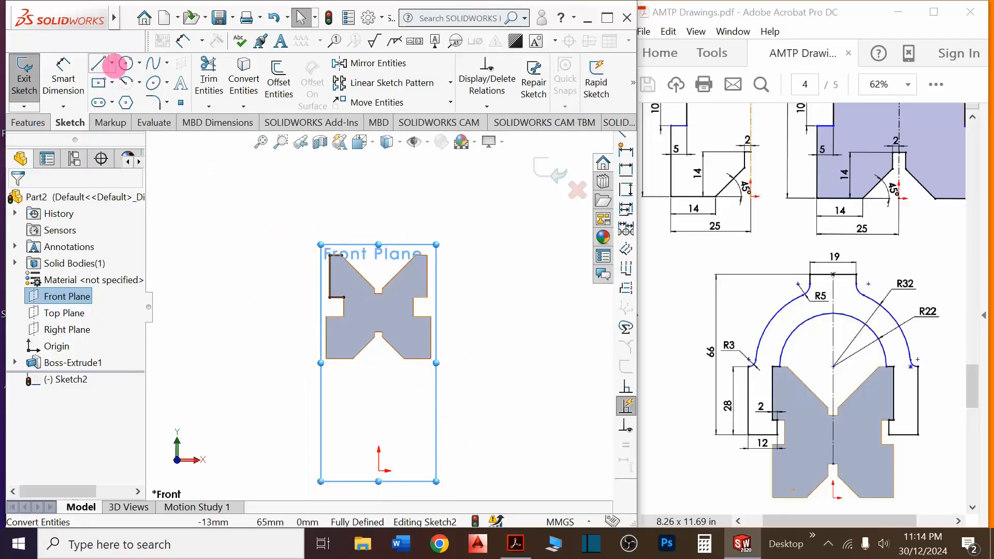
left_click(112, 64)
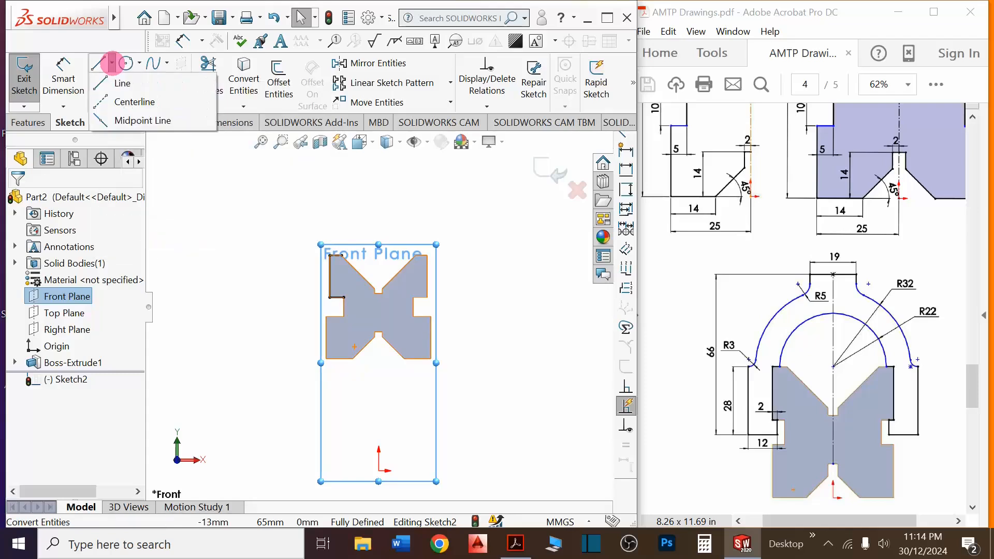
left_click(135, 102)
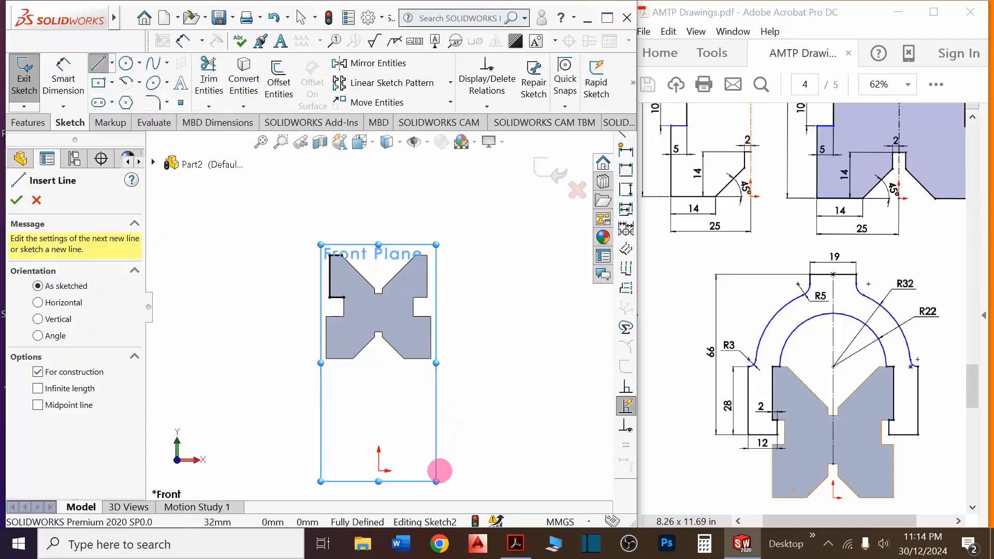
left_click(379, 470)
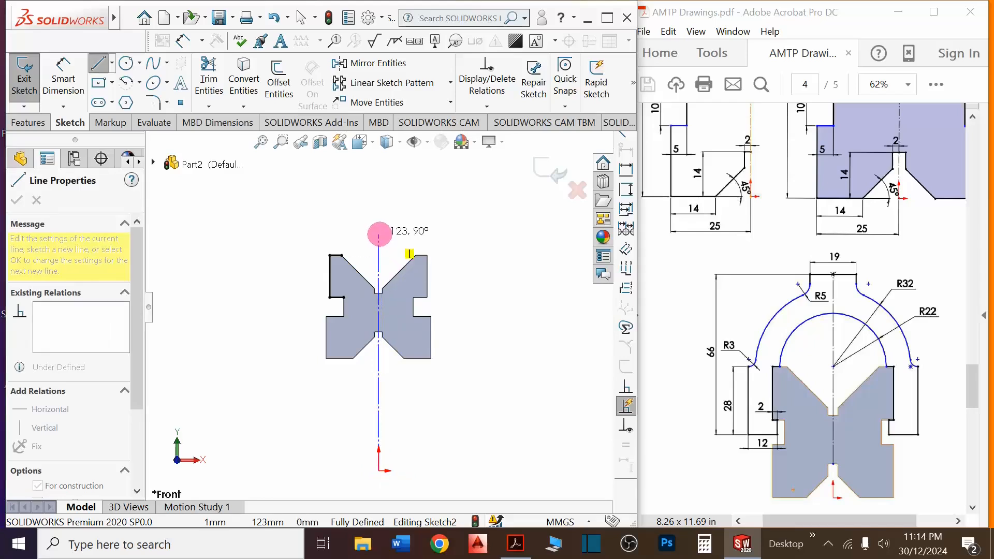
left_click(378, 234)
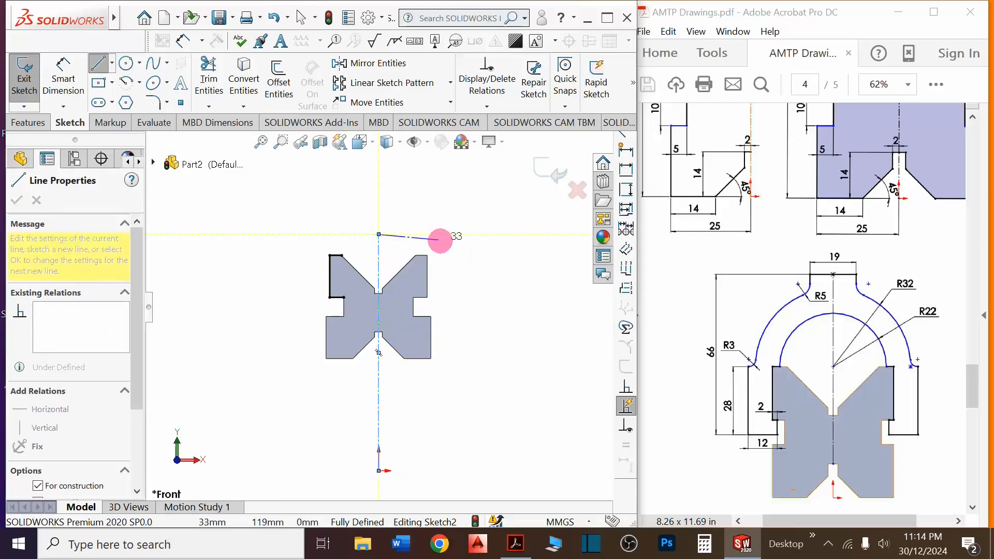
key("Escape")
Sketch the left clamp leg with lines about 4 mm down from the notch edge, horizontally outward, and about 26 mm up to the block's top level
scroll(346, 277, "down", 5)
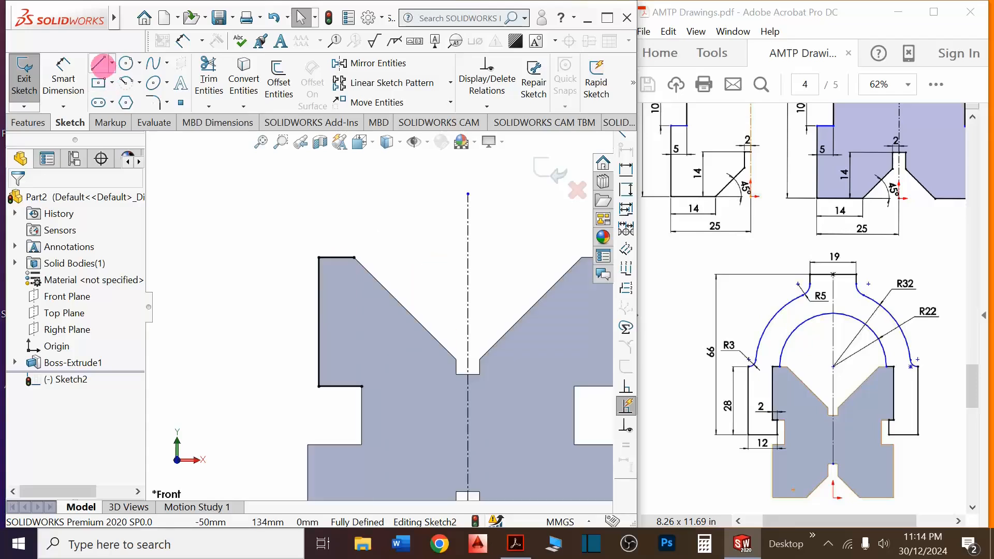
left_click(99, 64)
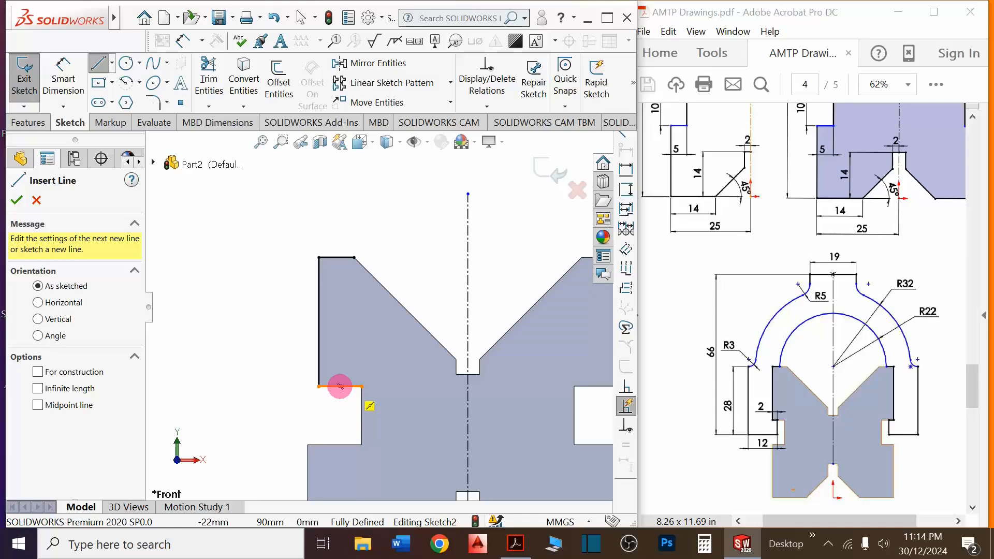
scroll(339, 386, "down", 4)
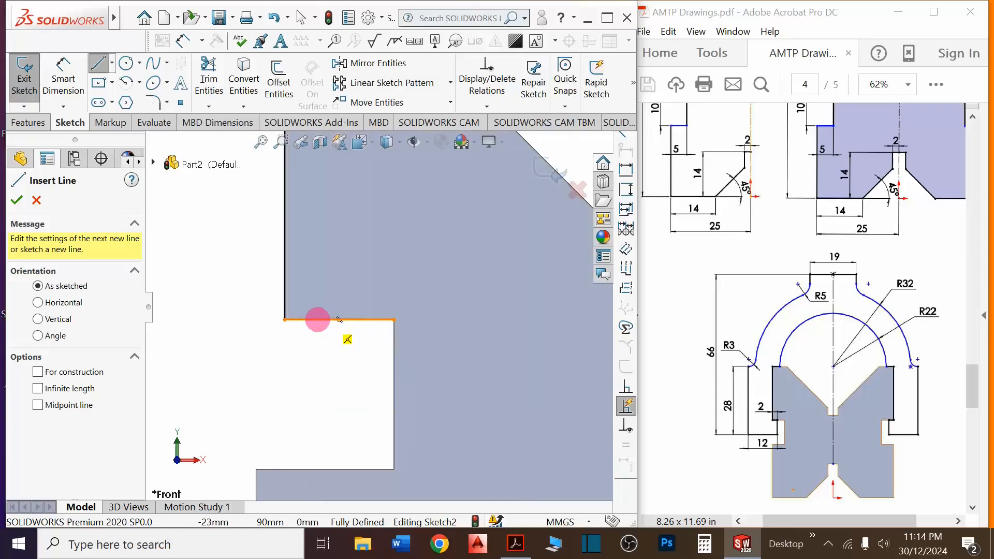
left_click(318, 320)
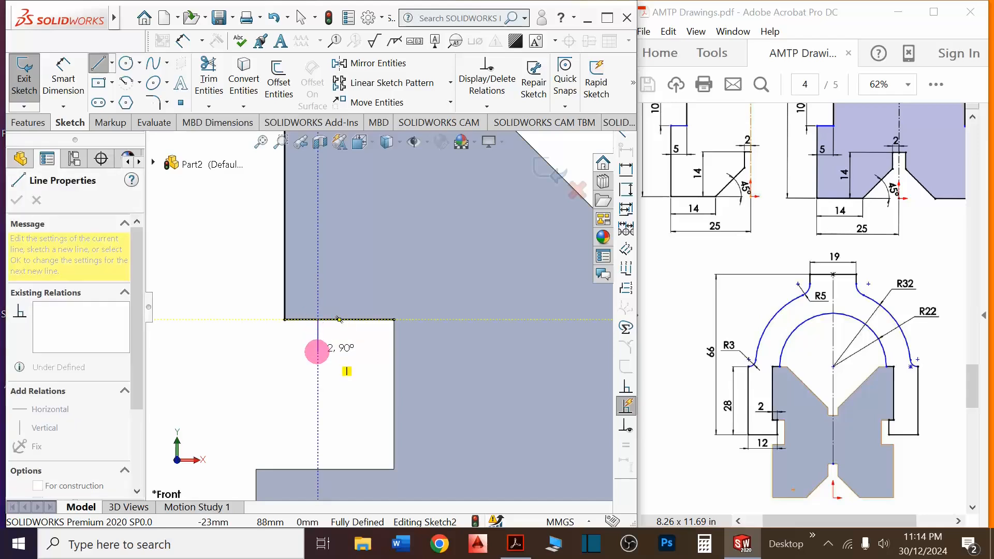
left_click(318, 380)
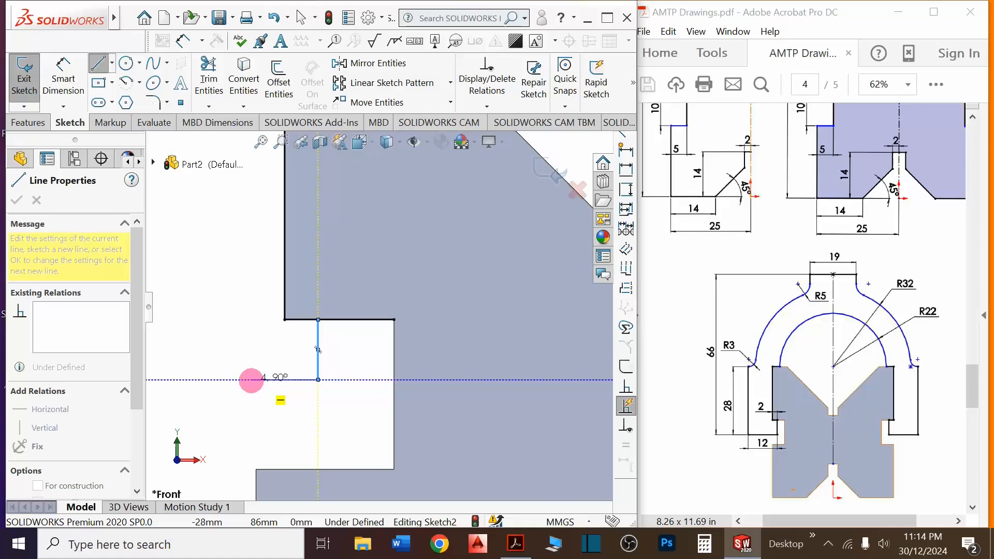
left_click(220, 379)
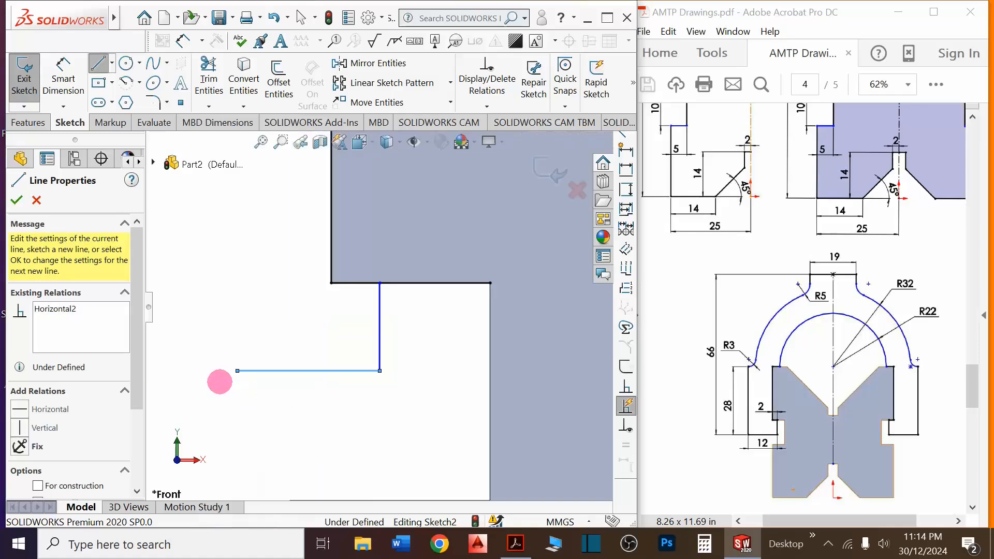
scroll(410, 294, "up", 5)
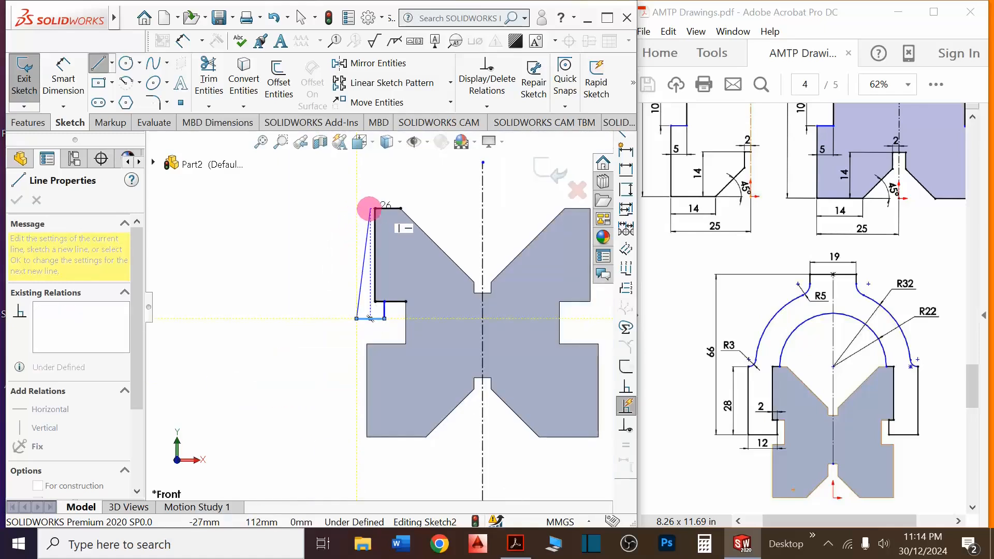
left_click(357, 209)
key("Escape")
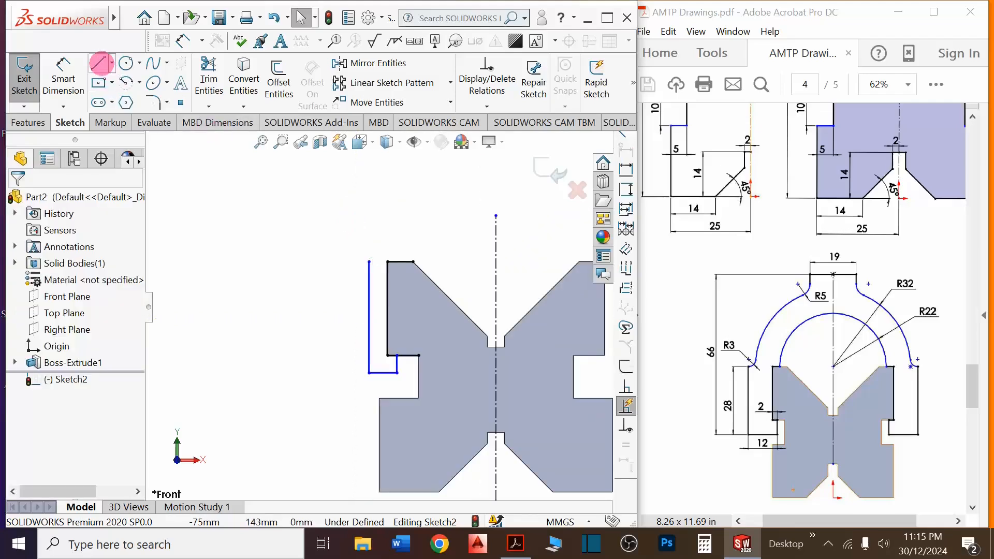
Close the left clamp leg with a horizontal line from its outer upper end to the V-block's upper-left corner
left_click(99, 63)
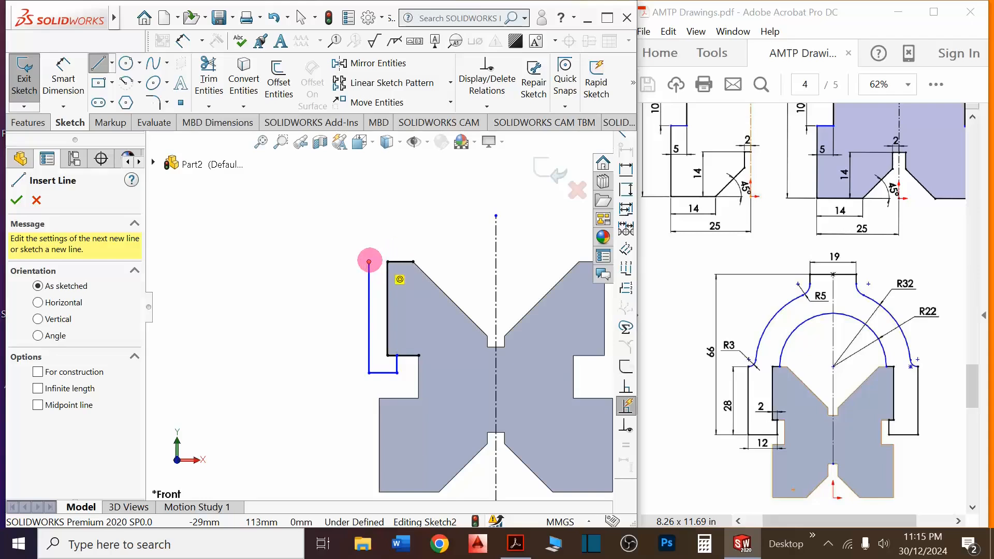
left_click_drag(369, 262, 383, 259)
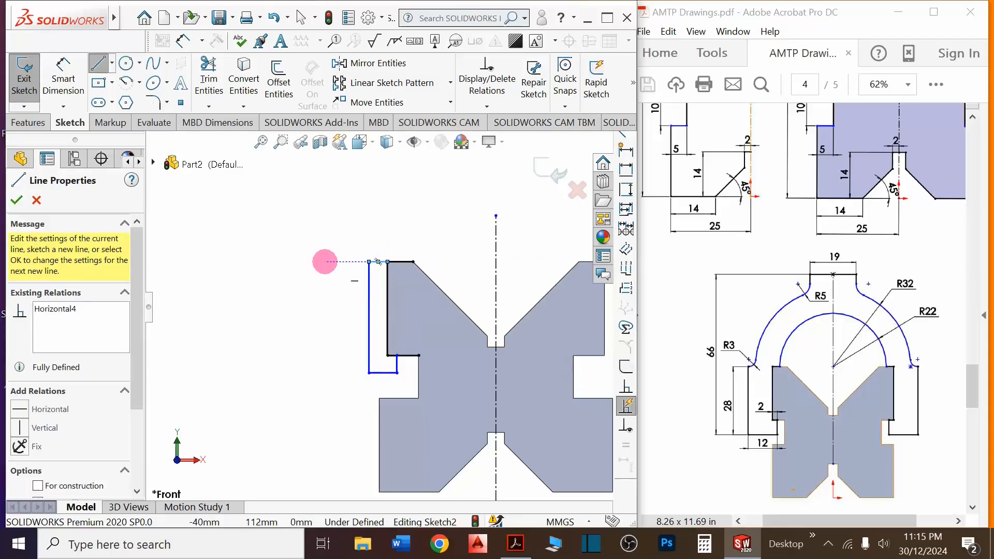
key("Escape")
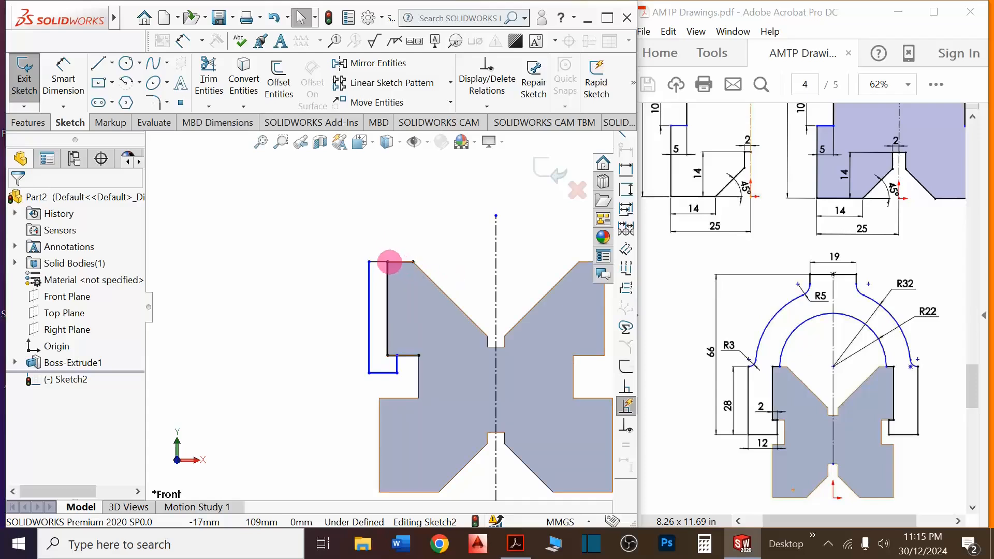
Draw a horizontal line across the V-block's top from its upper-left corner to its upper-right corner
left_click(99, 64)
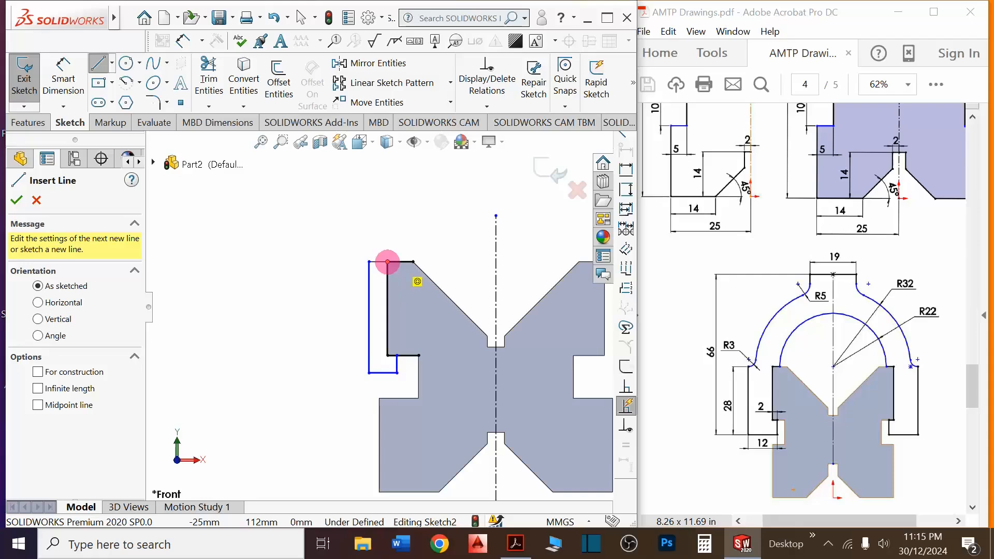
left_click(387, 262)
scroll(387, 262, "up", 2)
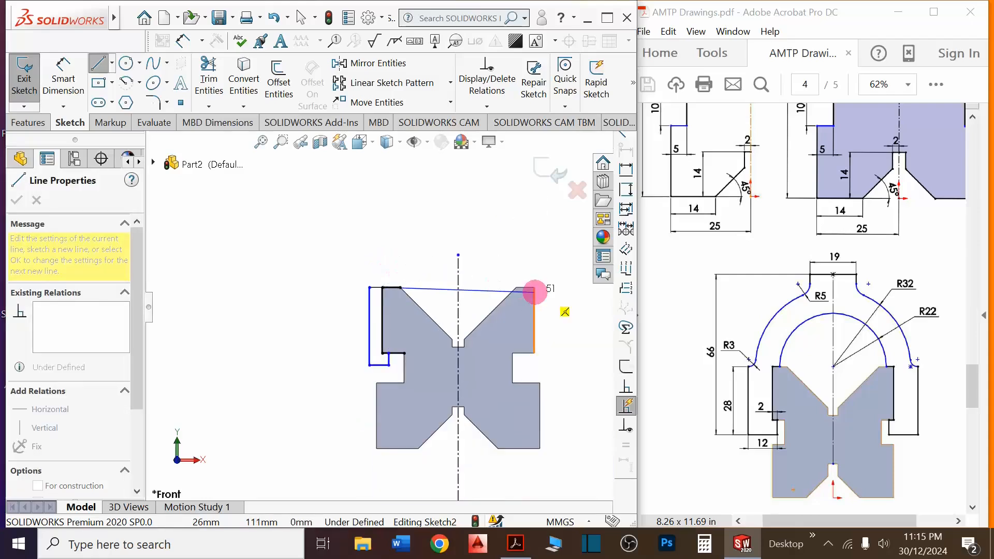
left_click(534, 288)
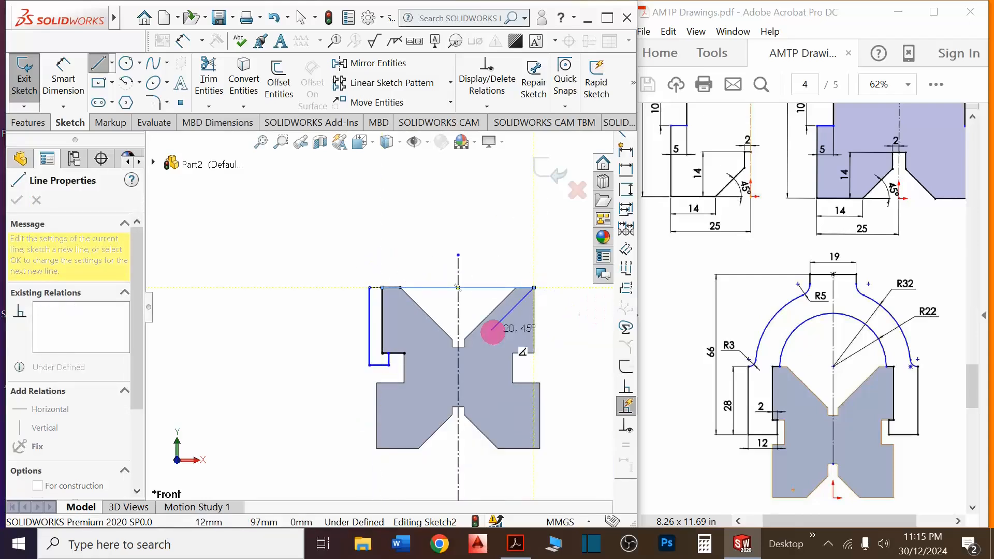
key("Escape")
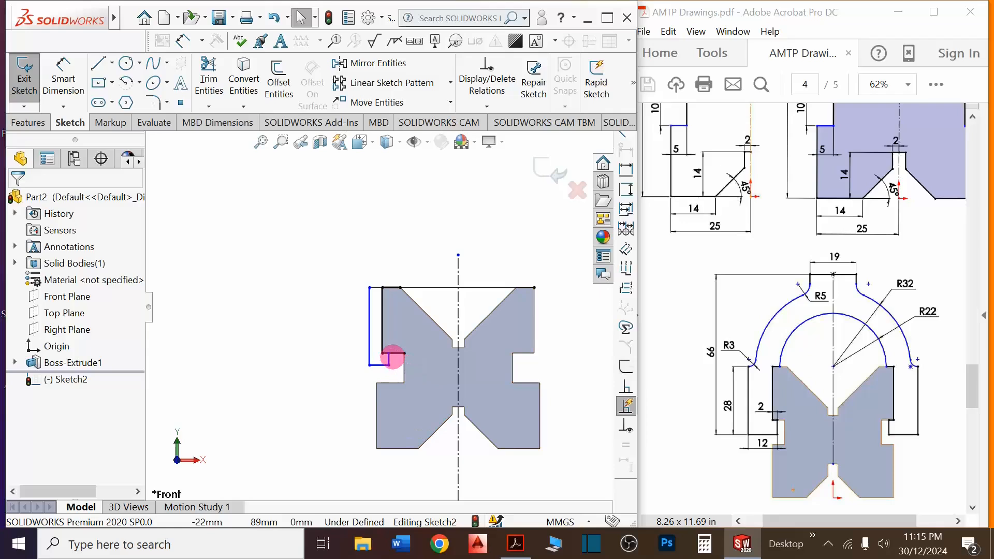
Trim the part of the converted notch edge that extends inward past the clamp leg's short vertical line
scroll(396, 356, "down", 8)
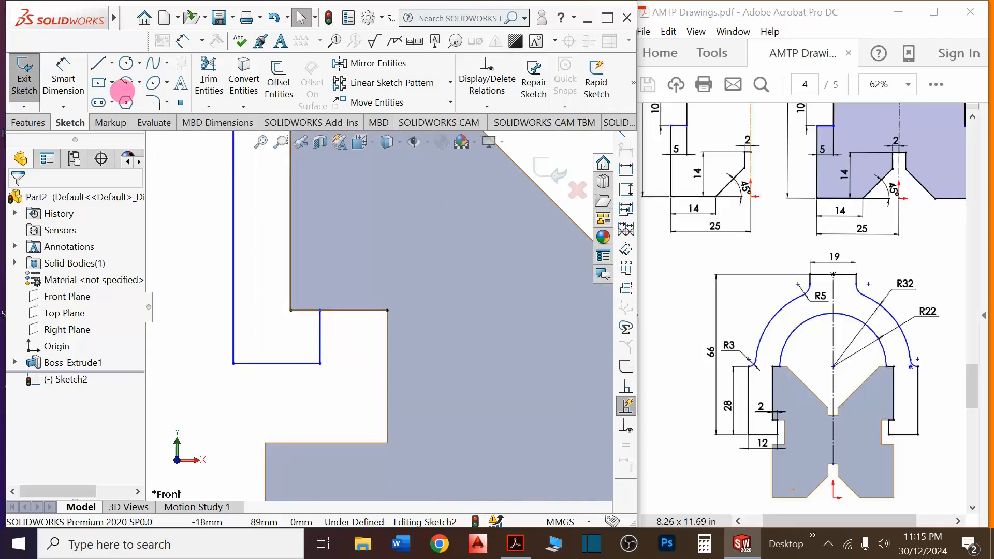
left_click(208, 73)
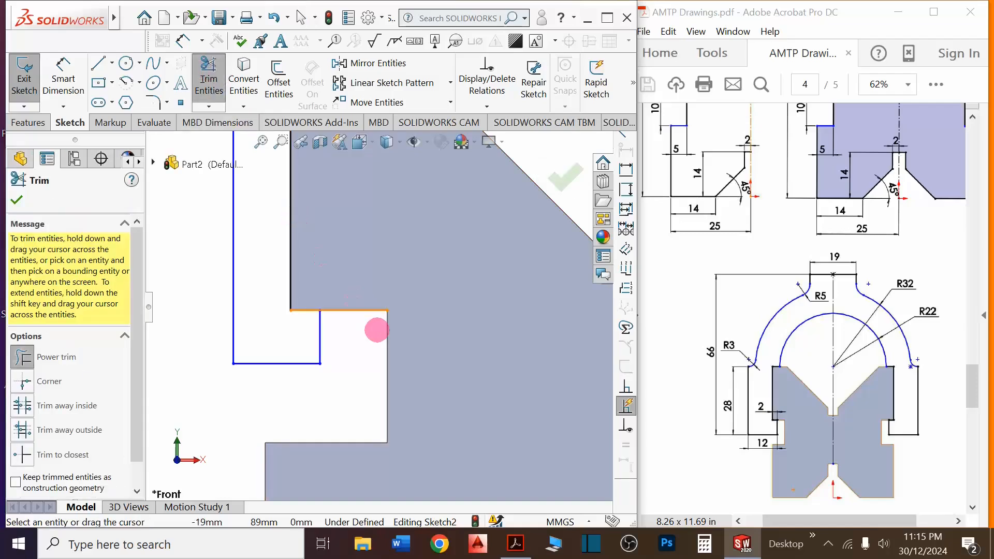
left_click(362, 299)
scroll(237, 429, "up", 5)
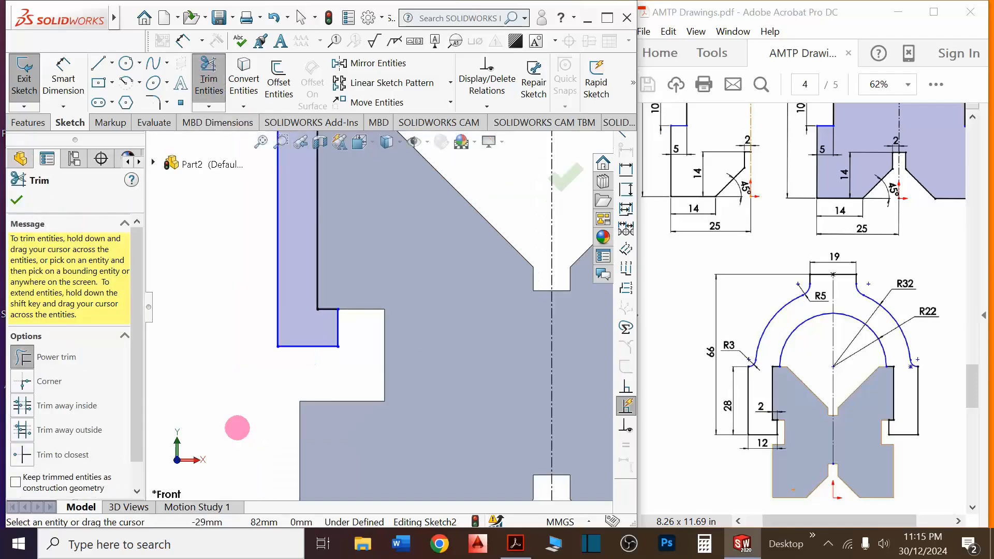
Dimension the short horizontal line between the V-block's left side and the left clamp leg's inner vertical line to 2 mm
key("Escape")
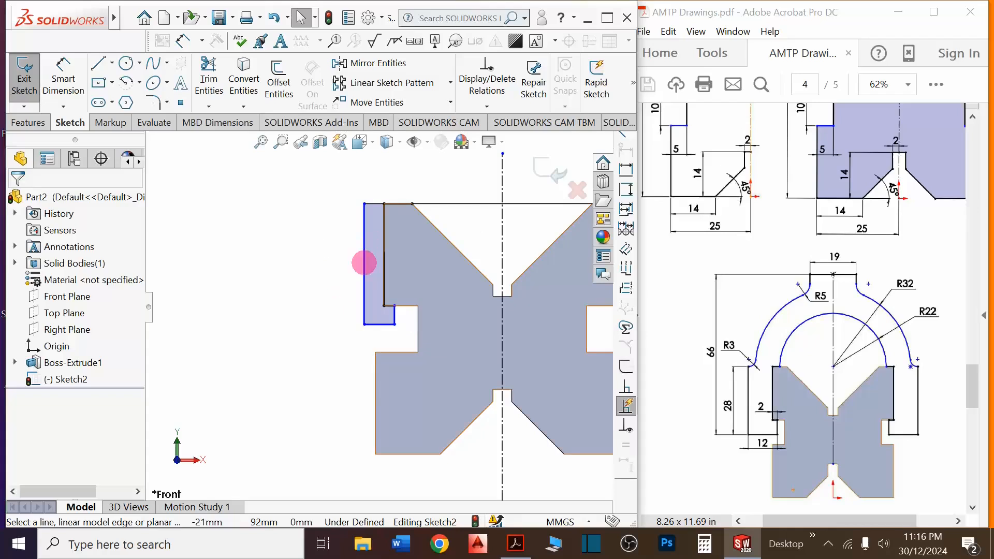
left_click(61, 70)
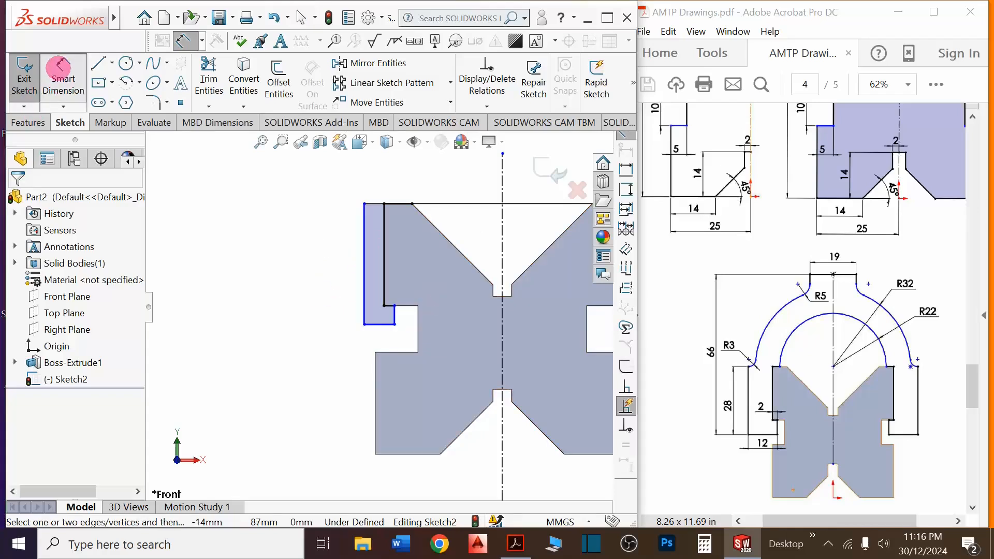
scroll(389, 307, "down", 4)
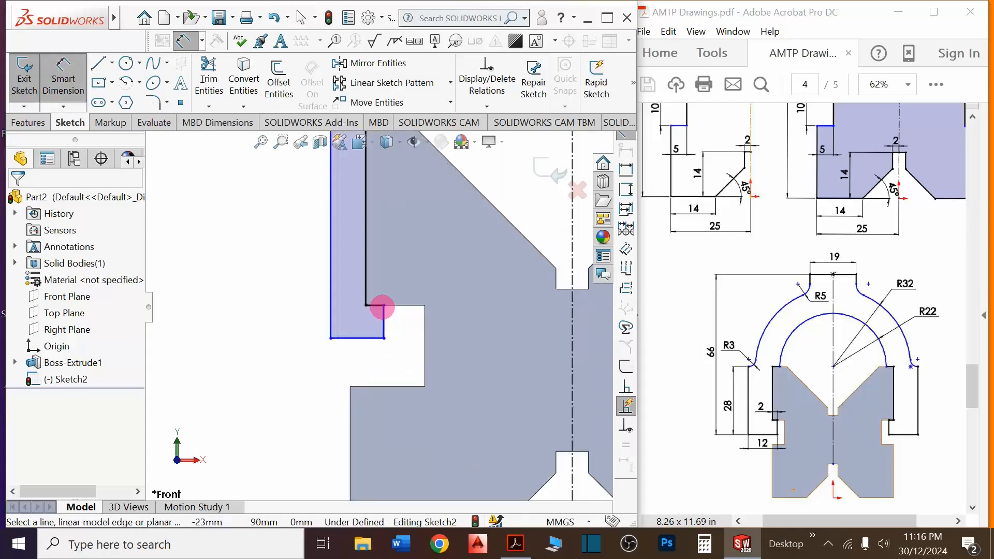
left_click(375, 305)
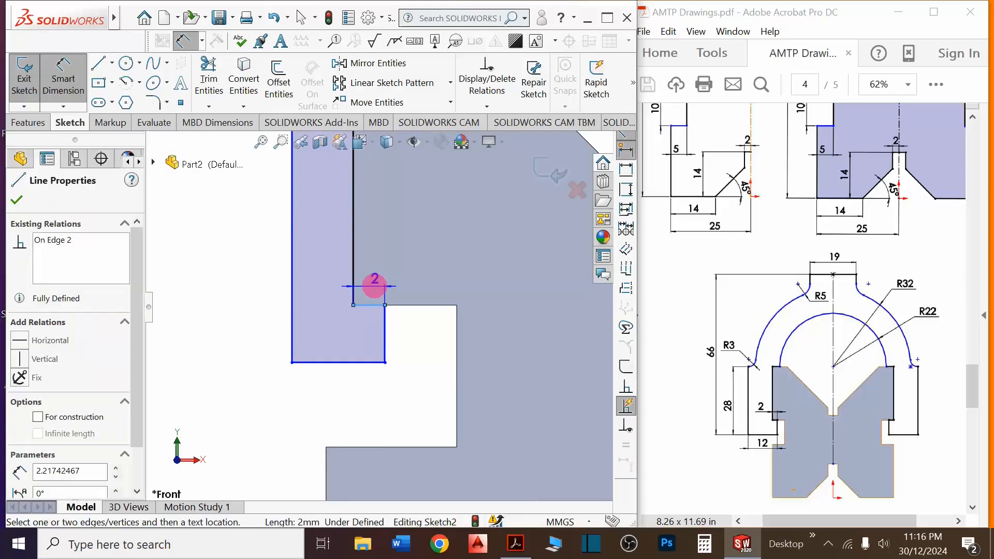
left_click(375, 286)
type("2")
key("Return")
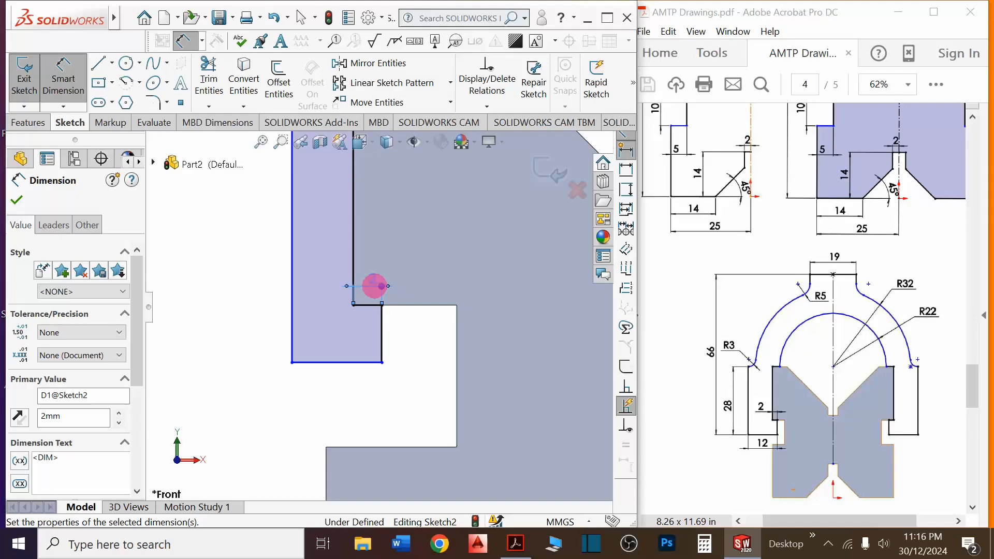
Dimension the left clamp leg's bottom line to 12 mm
left_click(343, 363)
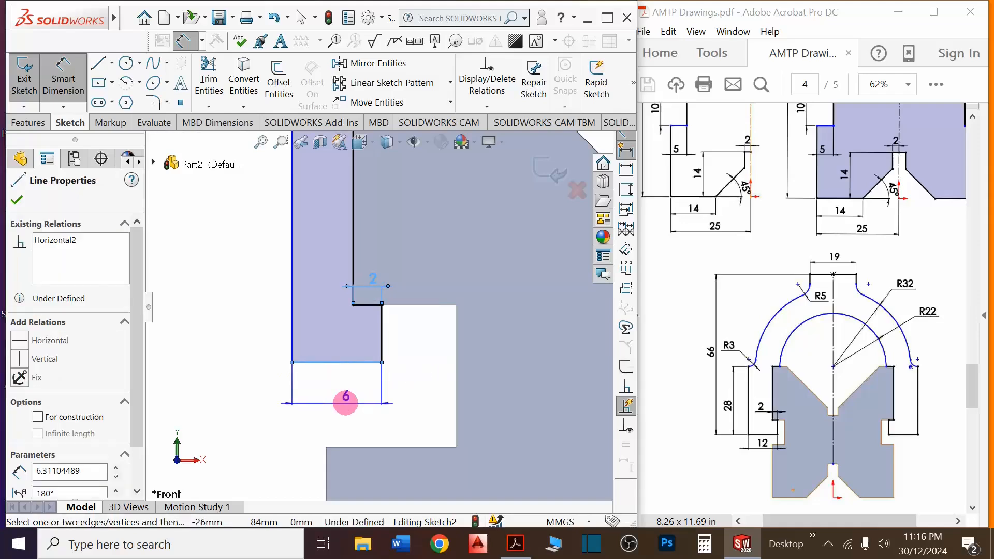
left_click(346, 403)
type("12")
key("Return")
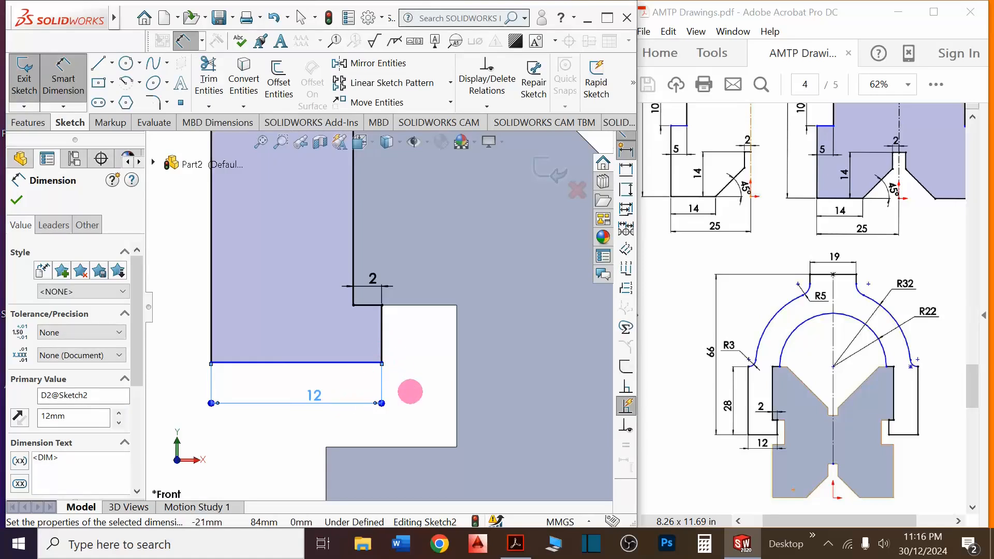
Dimension the left clamp leg's height between its bottom and top lines to 28 mm
scroll(411, 392, "up", 5)
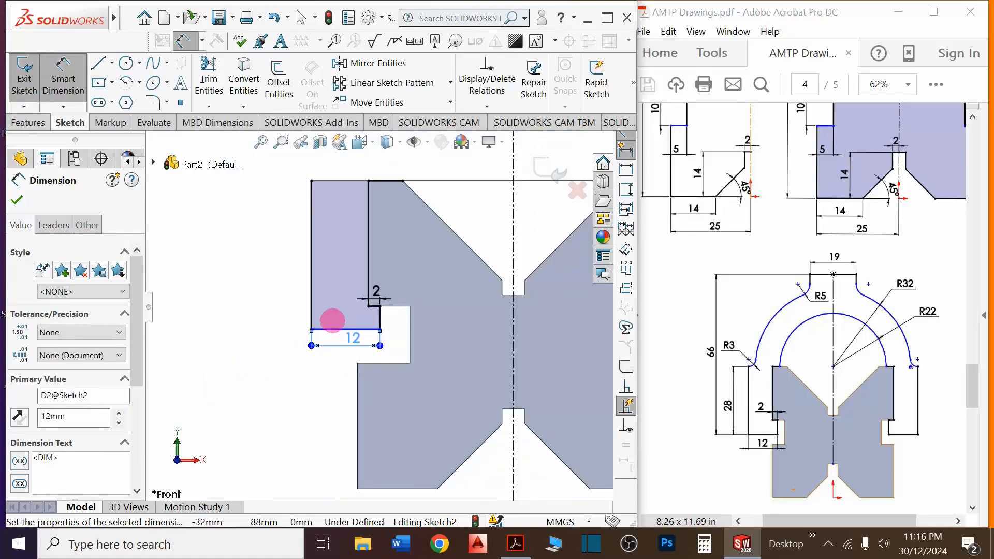
left_click(331, 329)
left_click(347, 181)
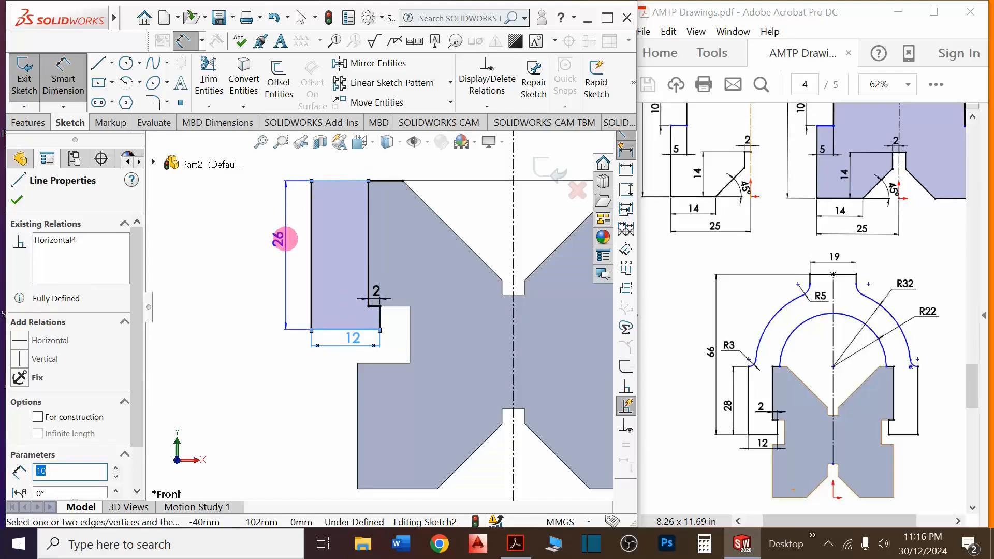
left_click(284, 240)
type("28")
key("Return")
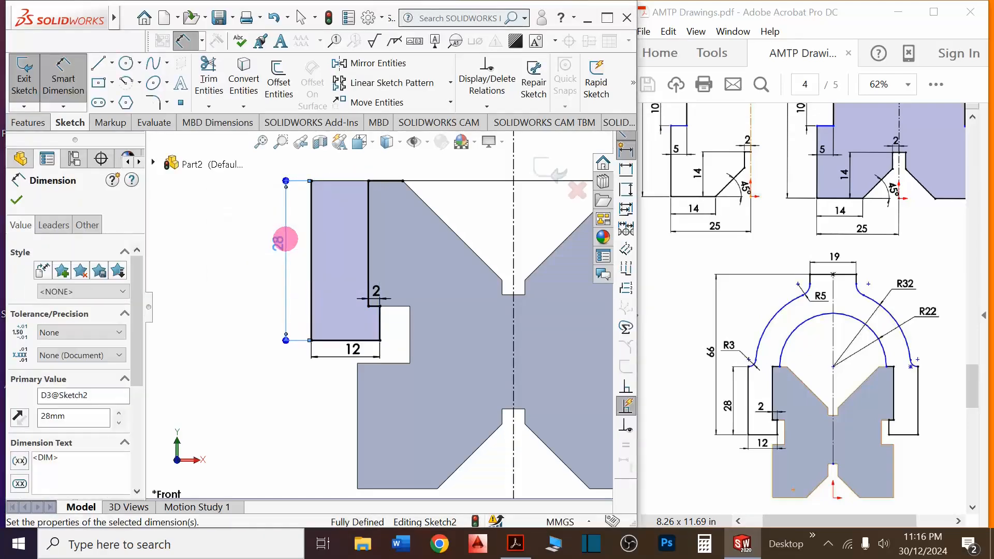
key("Escape")
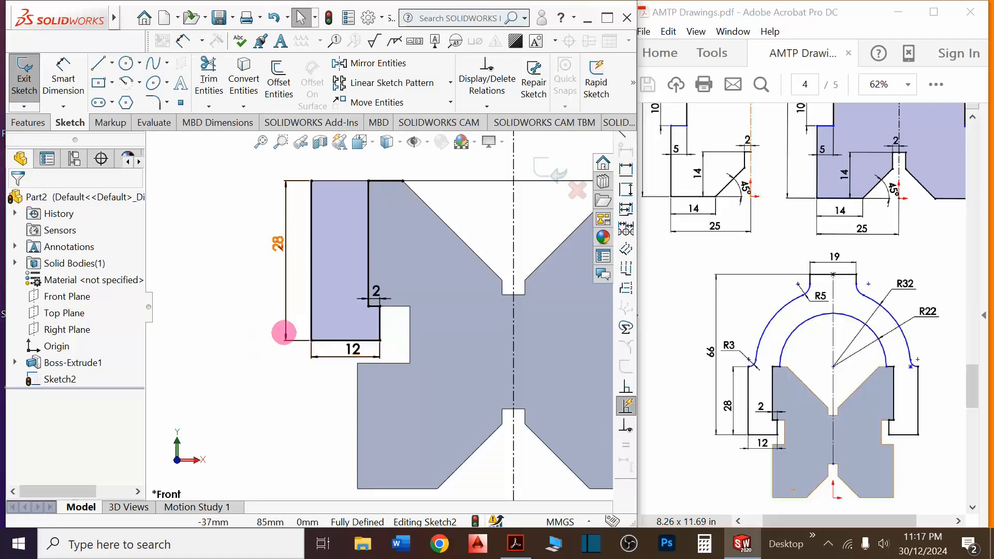
Mirror the left clamp leg's sketch lines about the vertical centerline, keeping the originals
key("f")
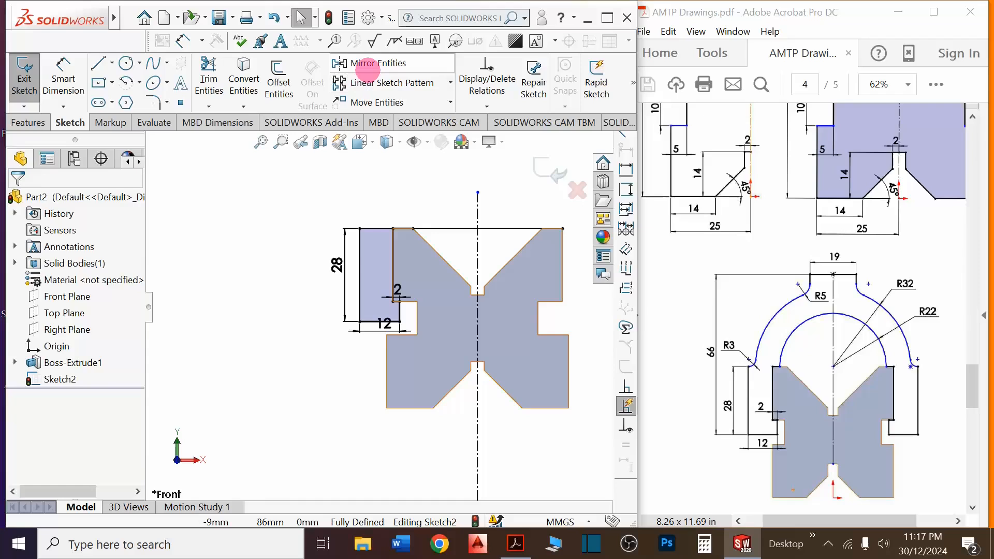
left_click(372, 63)
left_click_drag(311, 202, 411, 328)
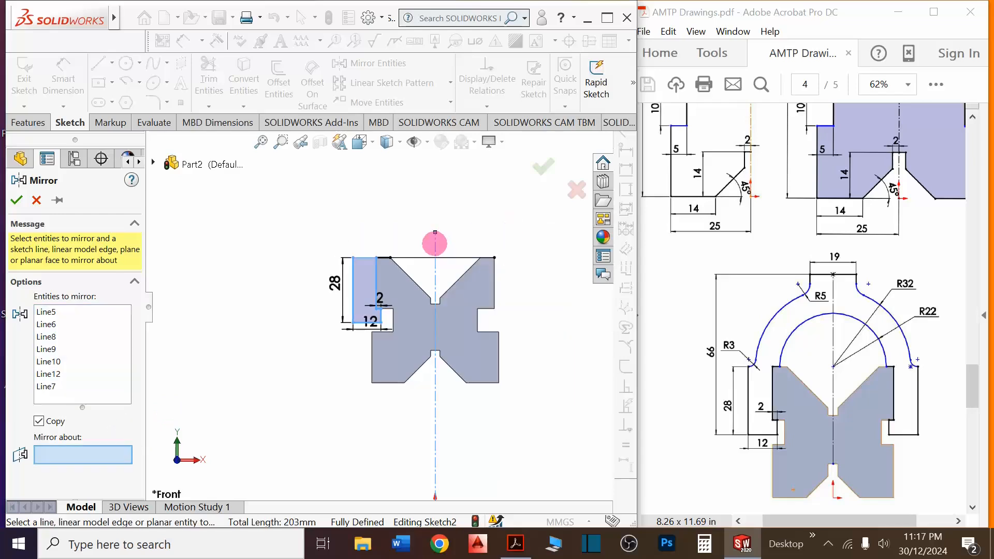
left_click(434, 243)
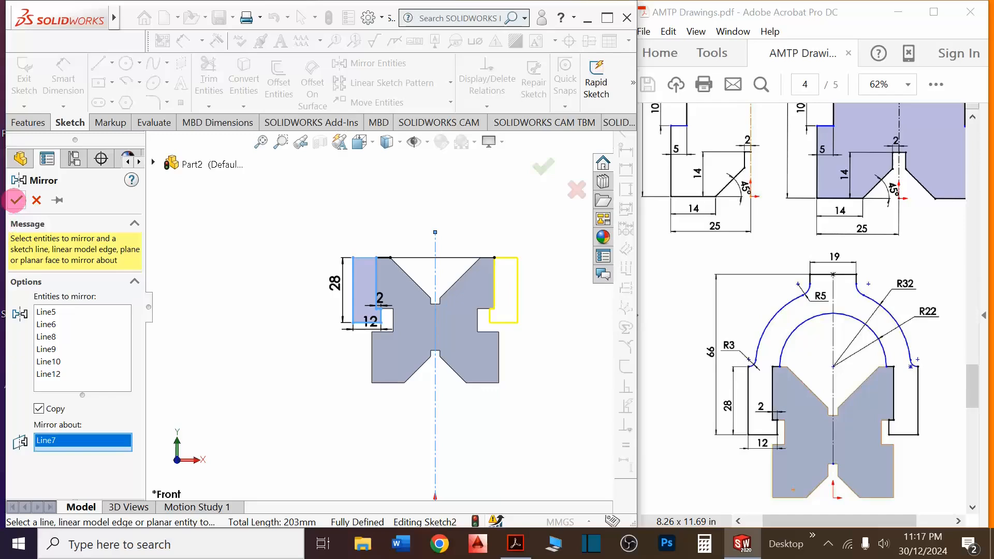
left_click(16, 200)
scroll(429, 251, "down", 1)
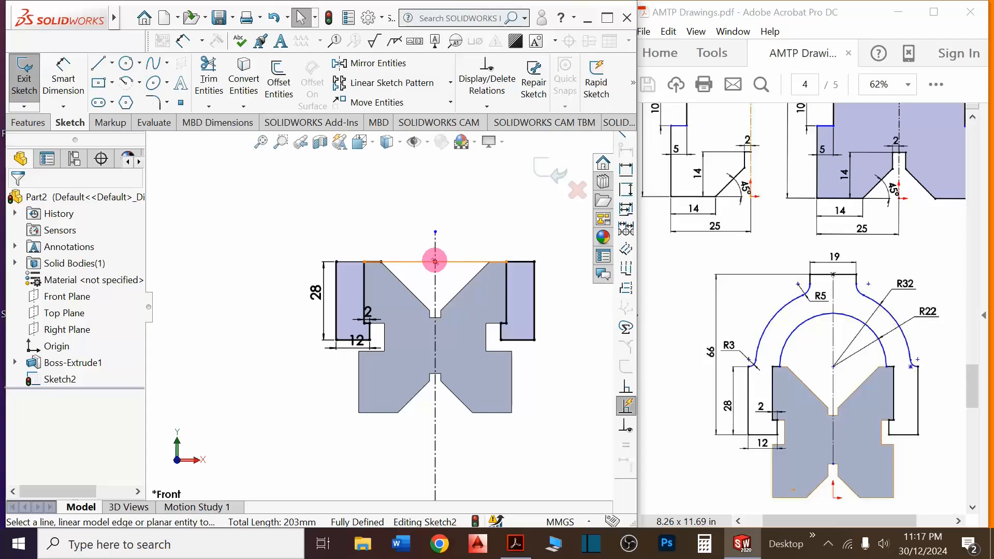
Draw two concentric circles of about 23 mm and 31 mm radius centred where the centerline crosses the V-block's top line
left_click(126, 63)
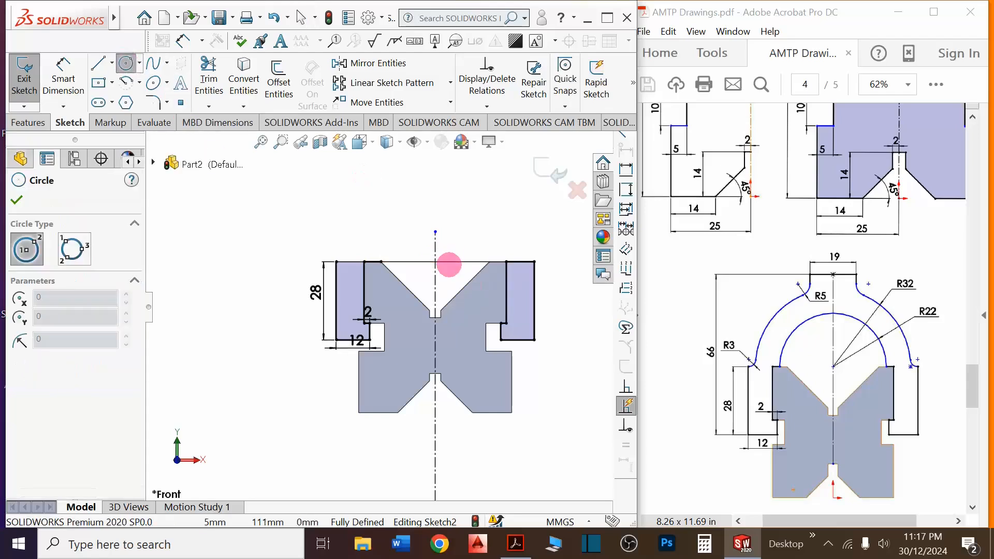
left_click(435, 262)
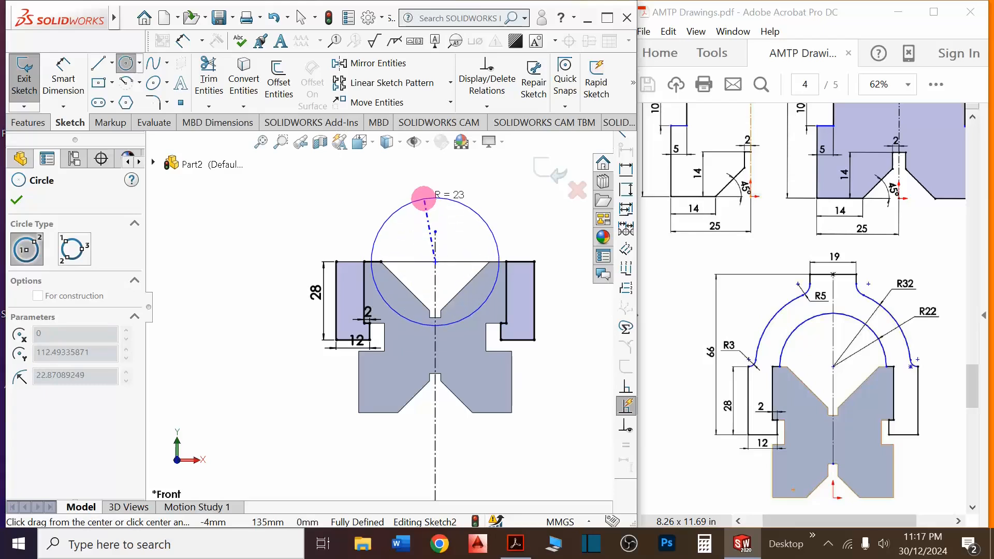
left_click(425, 198)
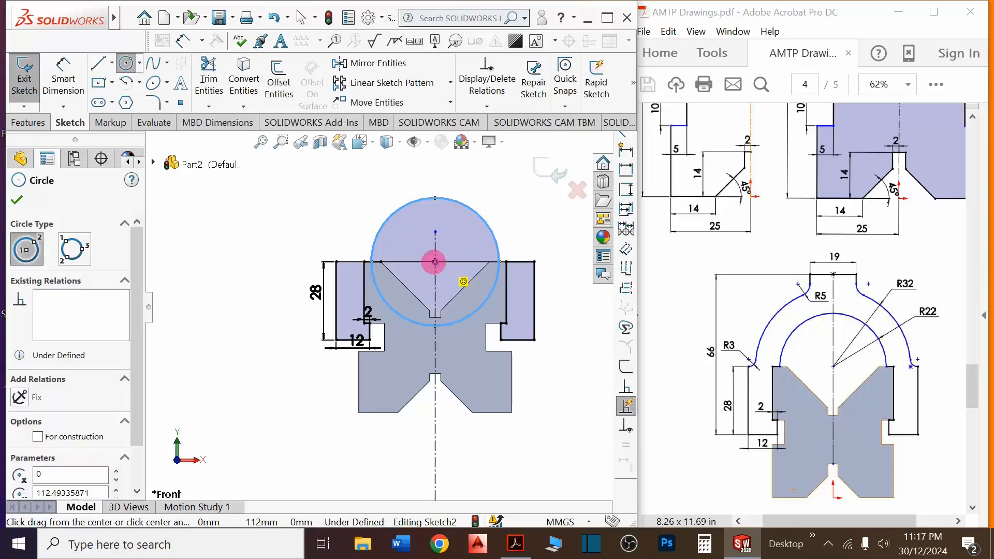
left_click_drag(435, 262, 430, 175)
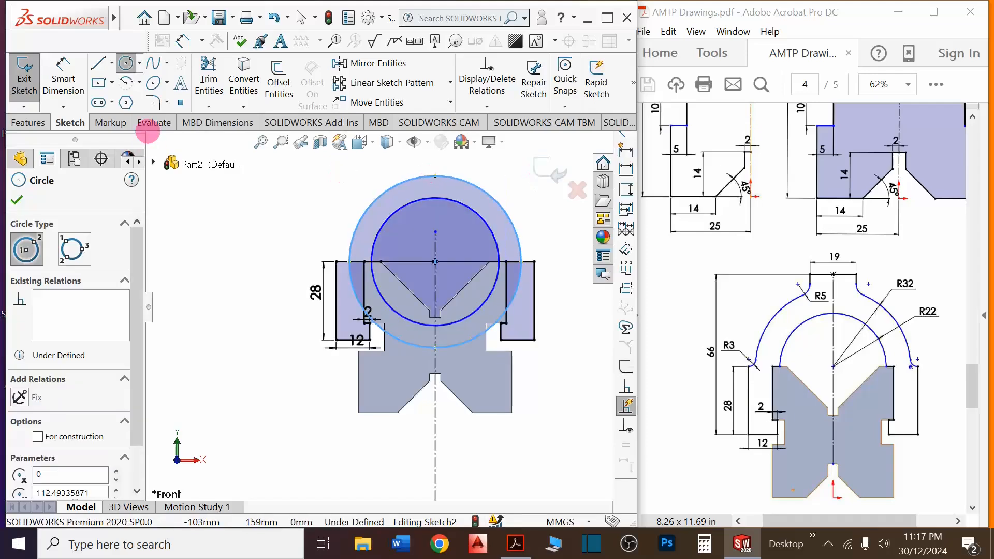
Dimension the inner circle's diameter to 44 mm
left_click(64, 73)
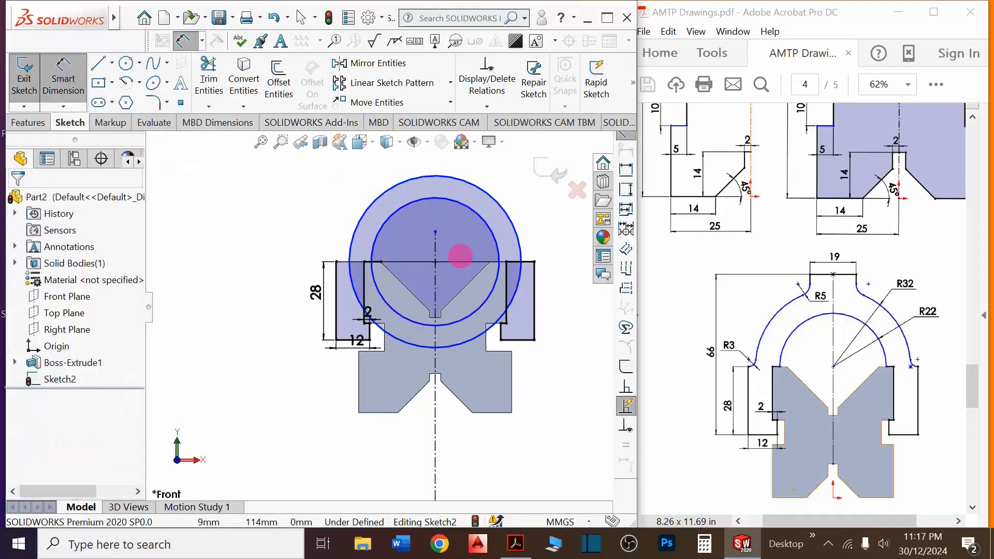
left_click(377, 235)
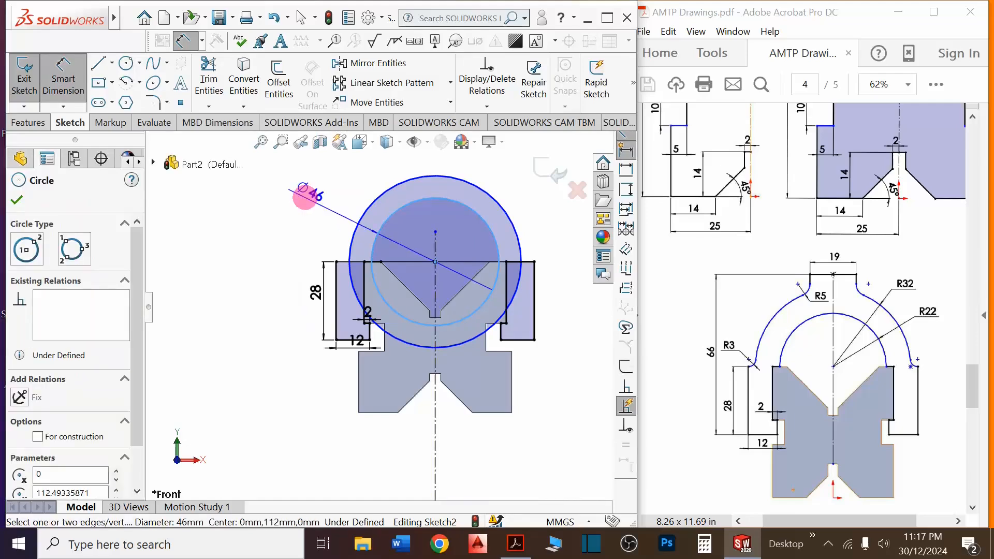
left_click(304, 196)
type("44")
key("Return")
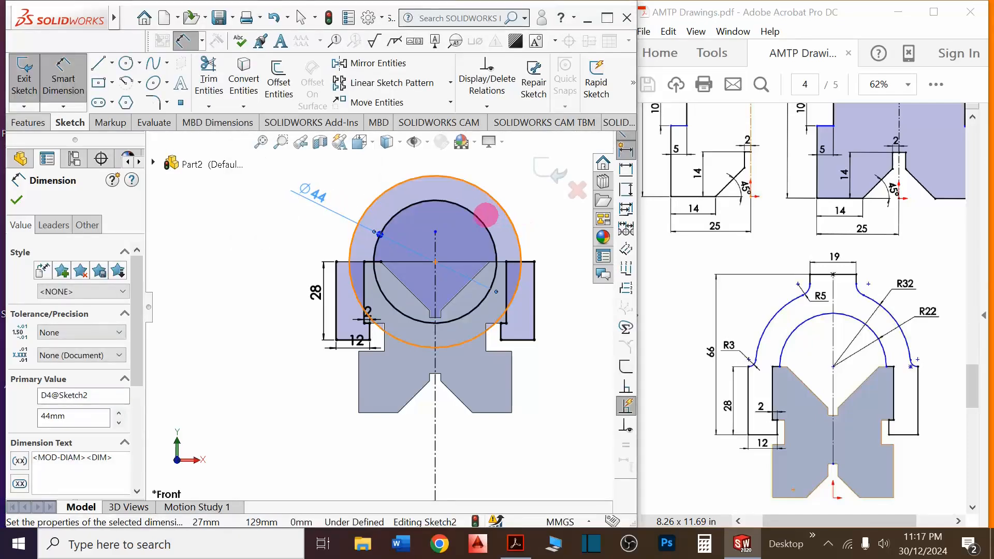
Dimension the outer circle's diameter to 64 mm
left_click(471, 182)
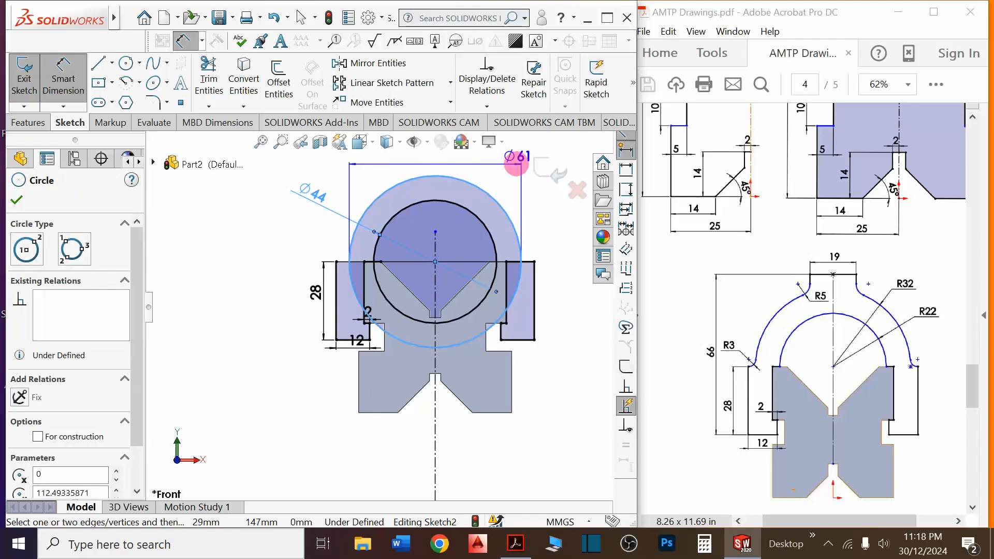
left_click(513, 162)
type("64")
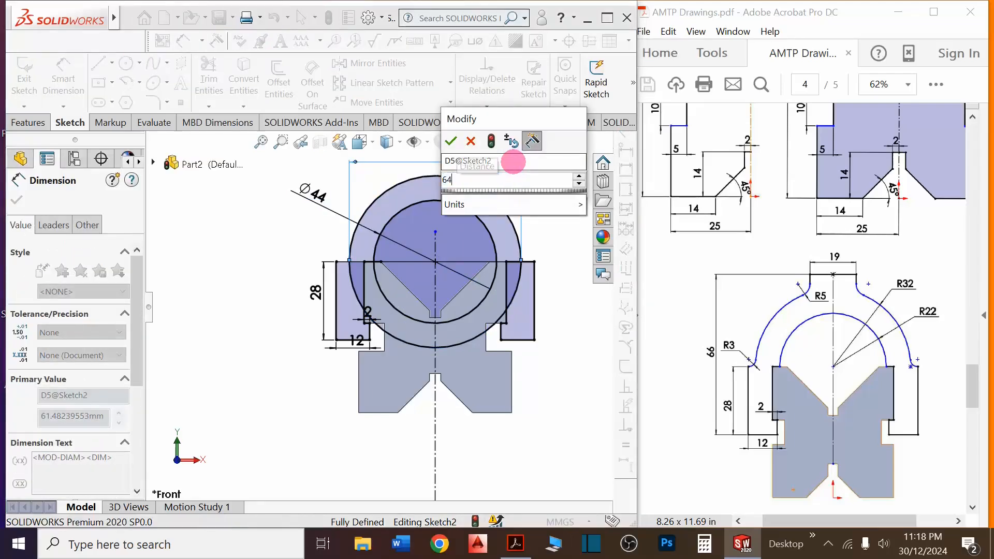
key("Return")
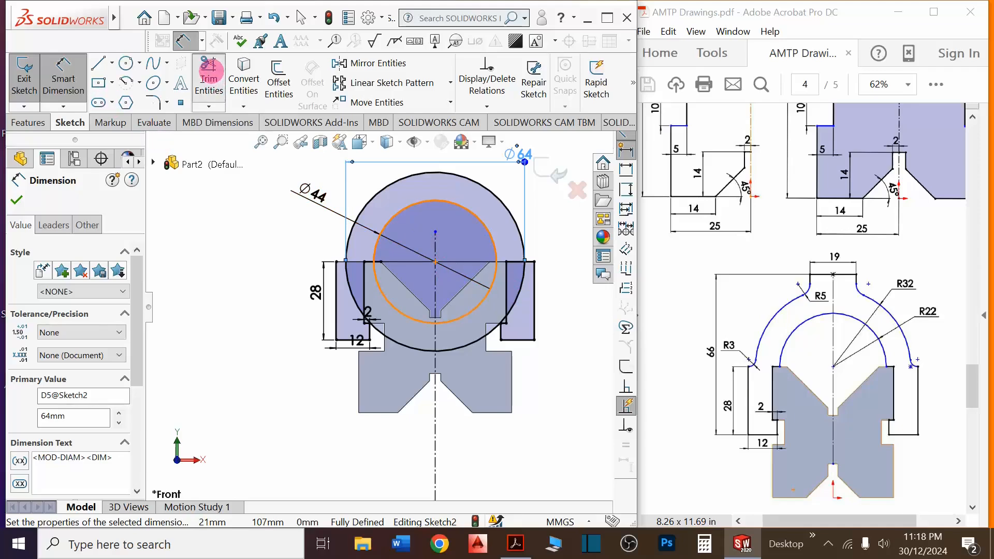
Trim the left leg's top line inside the outer circle and both circles' left arcs below that line
left_click(209, 73)
scroll(408, 218, "down", 5)
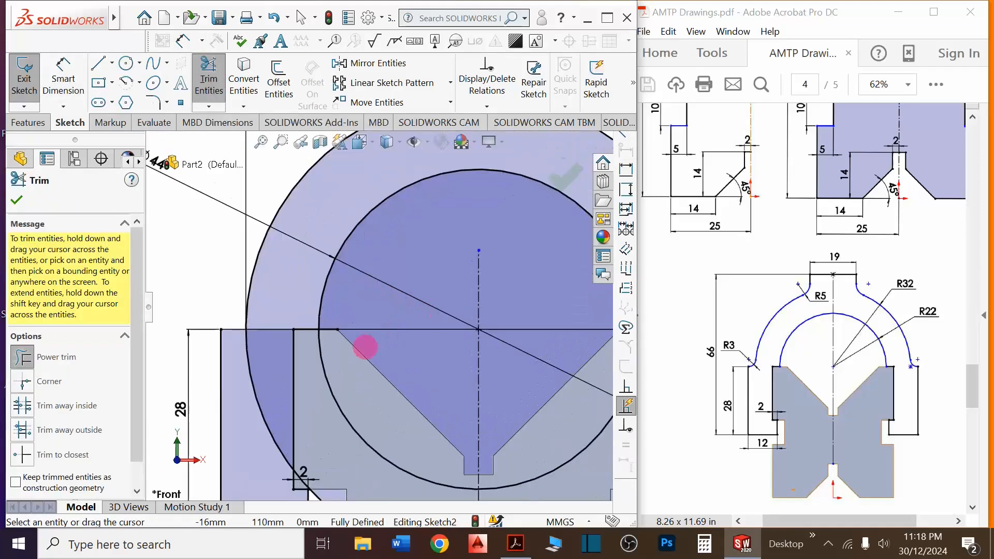
left_click(273, 330)
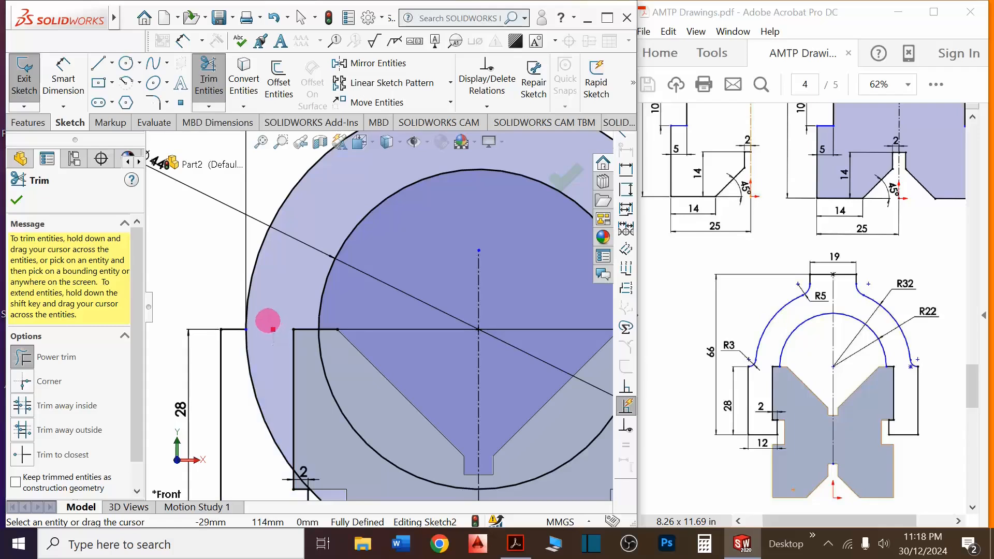
left_click(249, 358)
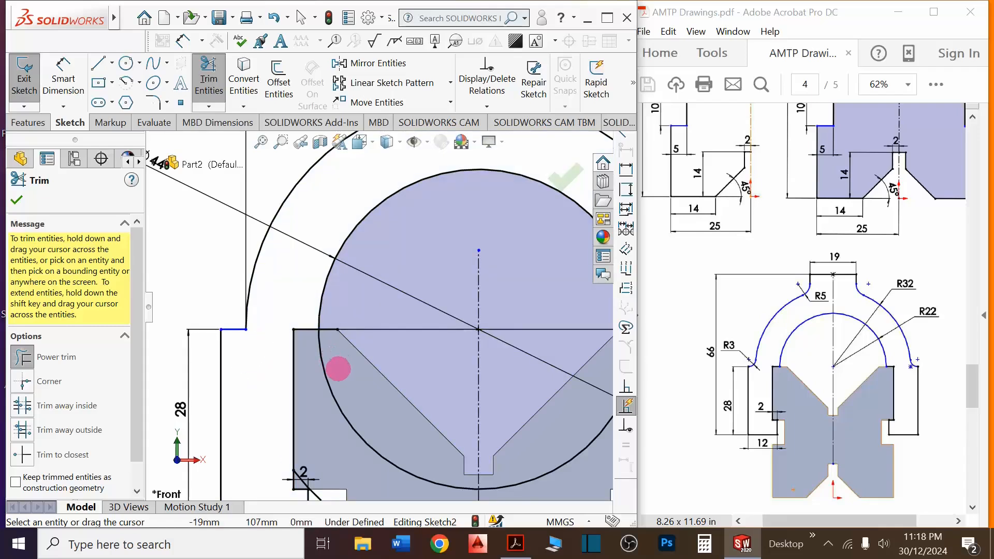
left_click(320, 355)
scroll(317, 355, "up", 3)
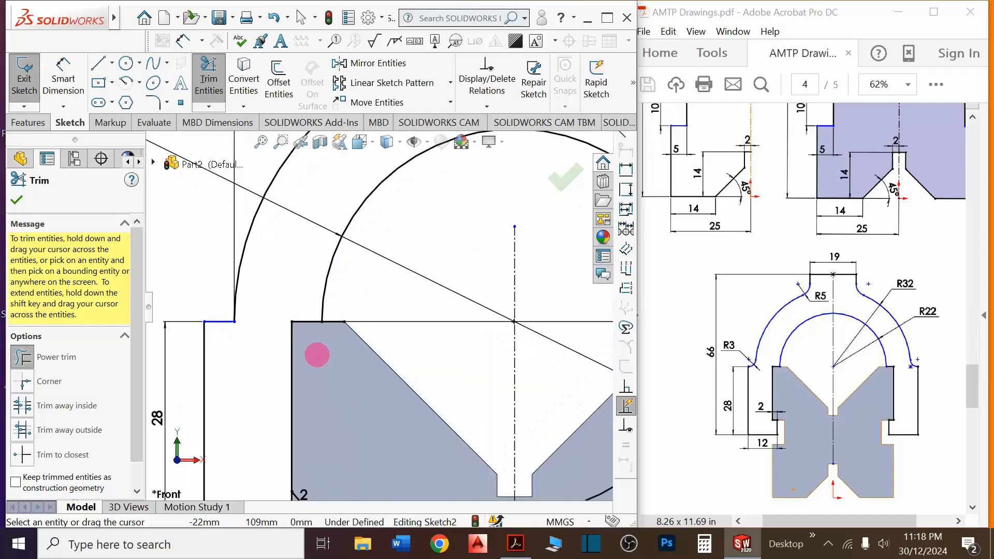
Trim both circles' right arcs that run below the V-block's top line, up to the right leg's inner side
scroll(522, 328, "down", 2)
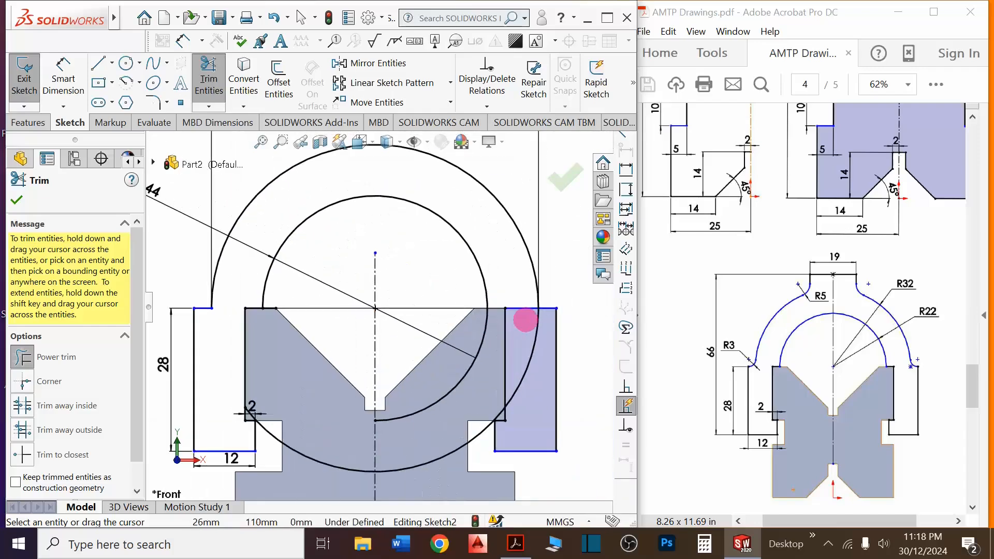
scroll(509, 327, "down", 1)
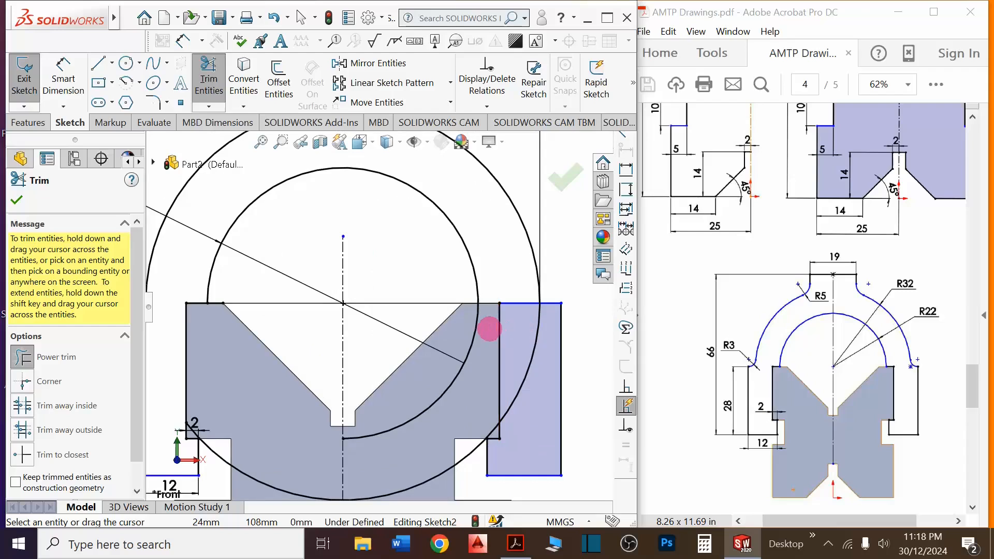
mouse_move(487, 328)
left_mouse_down()
mouse_move(473, 322)
mouse_move(528, 340)
mouse_move(539, 378)
mouse_move(524, 353)
left_mouse_up()
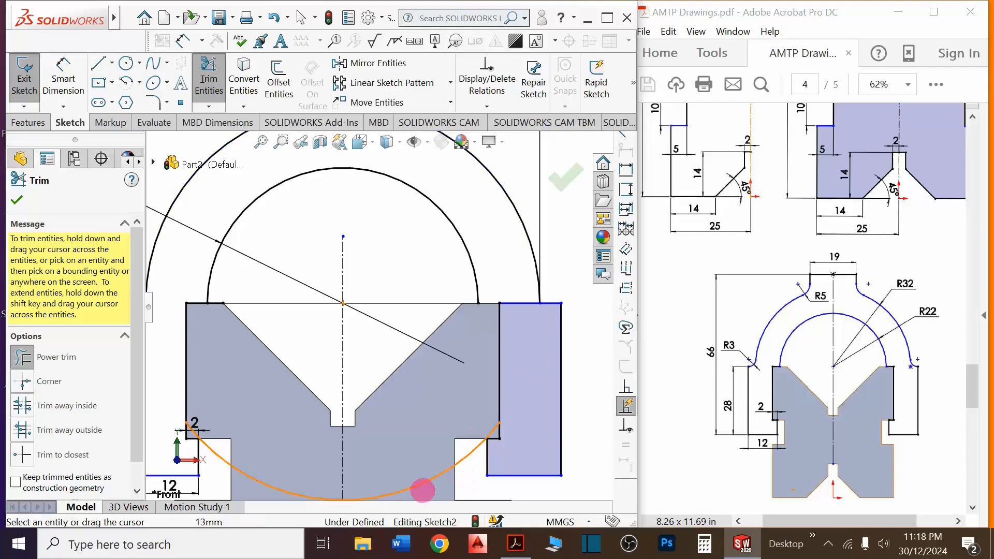
Delete the outer circle's leftover lower arc that crosses the V-block, together with its associated dimension
key("Escape")
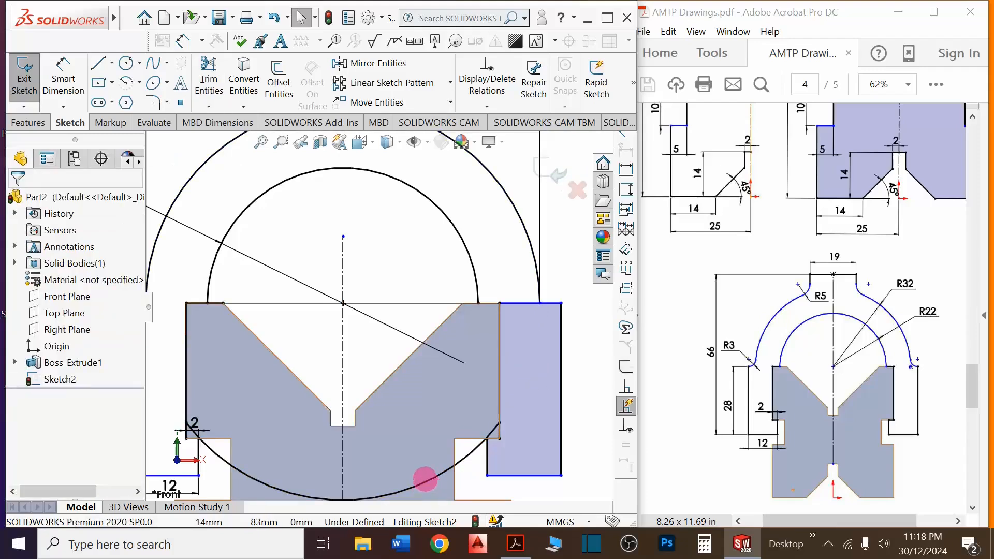
left_click(425, 480)
key("Delete")
left_click(465, 461)
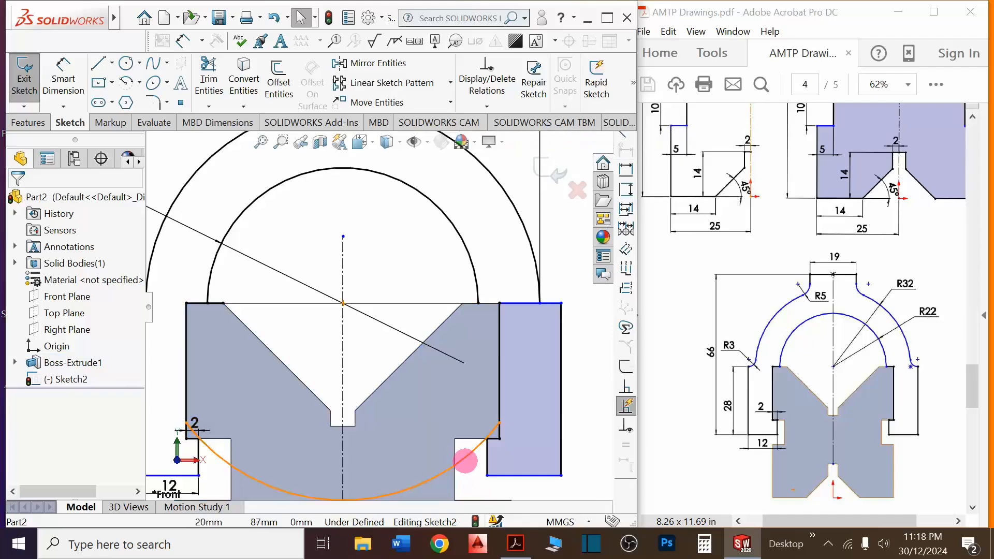
left_click(465, 460)
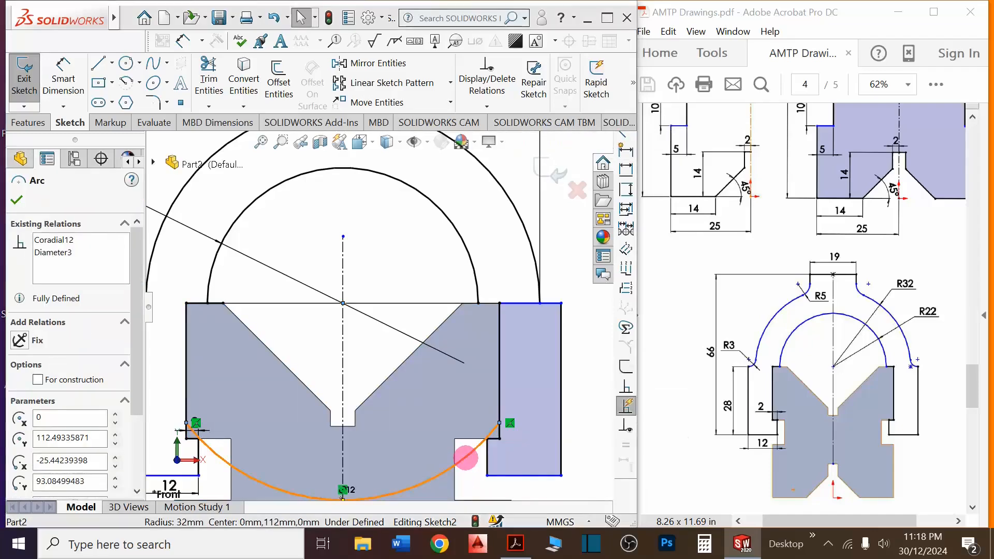
key("Delete")
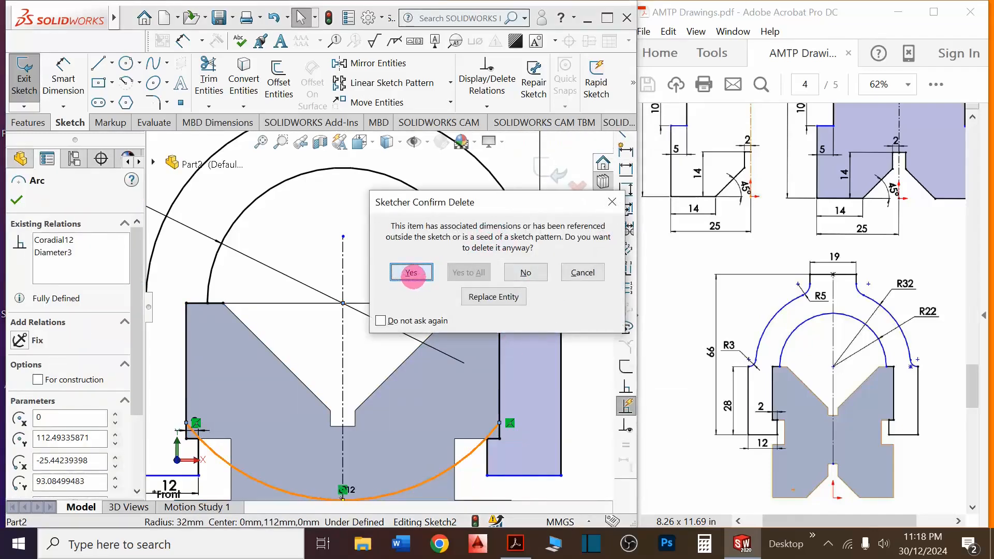
left_click(411, 272)
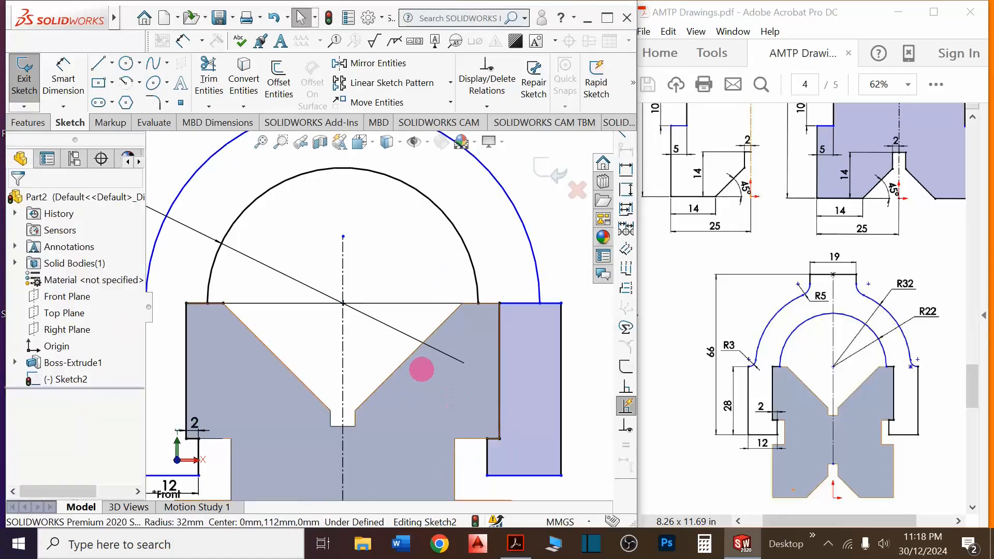
scroll(422, 370, "up", 2)
scroll(423, 368, "down", 2)
scroll(423, 368, "up", 2)
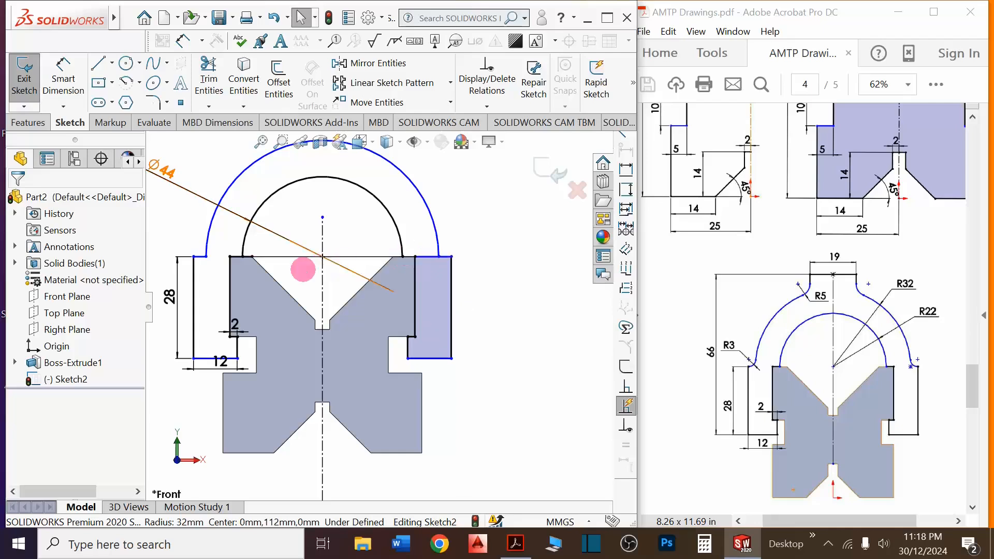
scroll(417, 259, "up", 2)
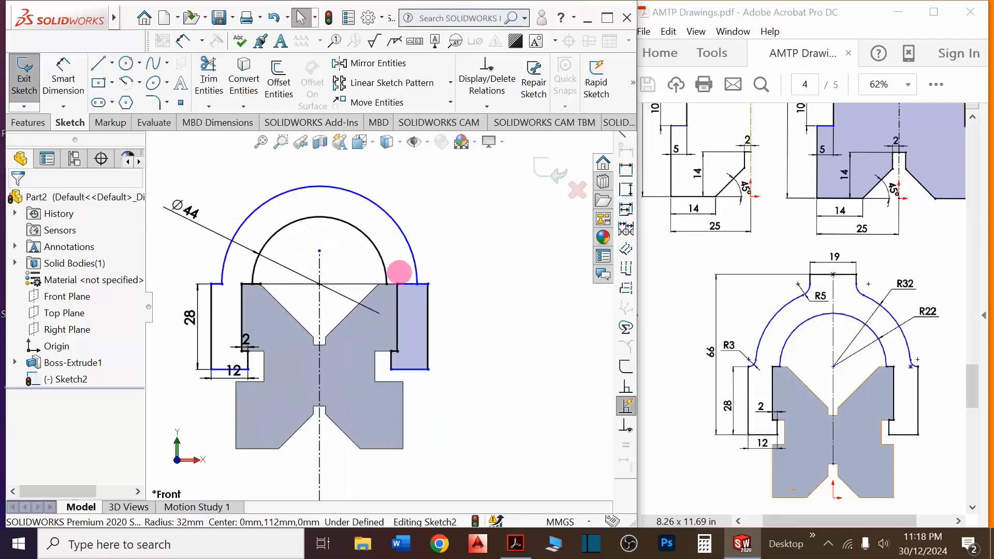
Trim the part of the right leg's top line that lies inside the outer arch
scroll(405, 269, "down", 3)
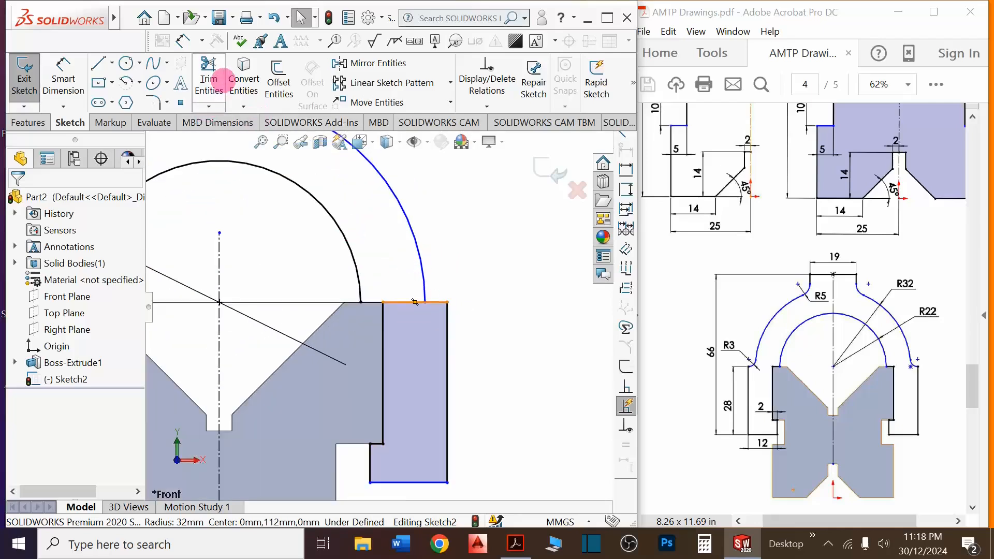
left_click(209, 78)
left_click_drag(406, 311, 404, 302)
scroll(455, 305, "up", 1)
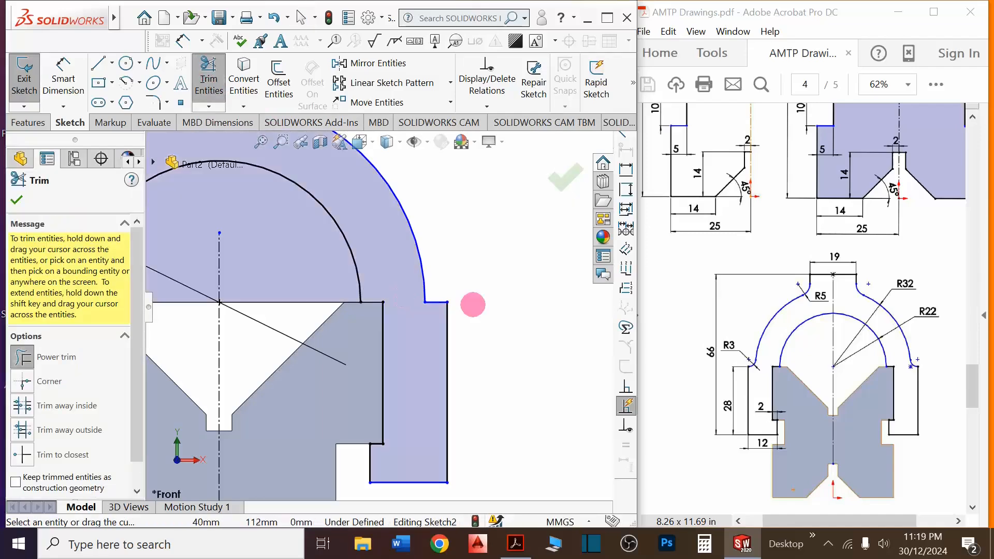
scroll(515, 315, "up", 2)
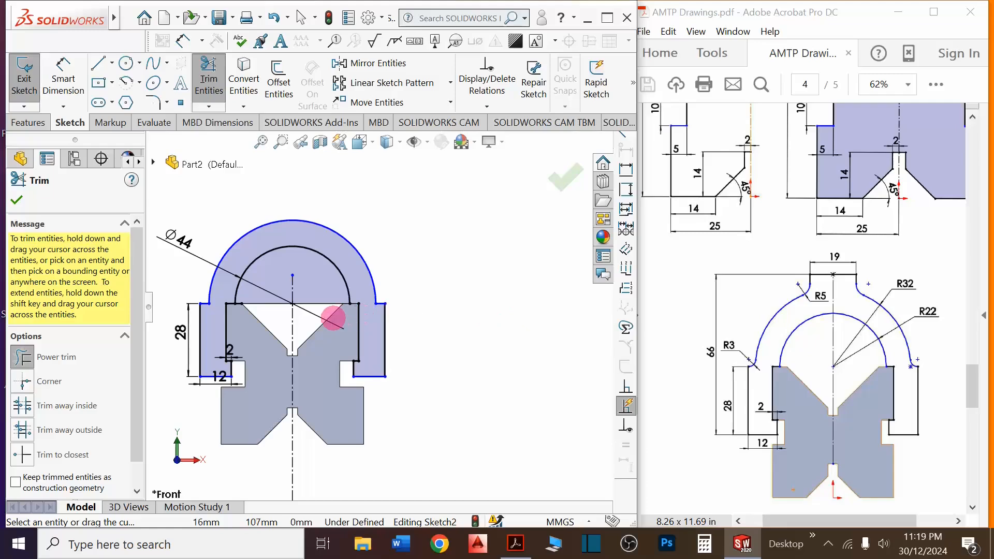
key("Escape")
Delete the horizontal line spanning the V-block's top and trim the left leg's short line stub inside the inner arch
left_click(321, 305)
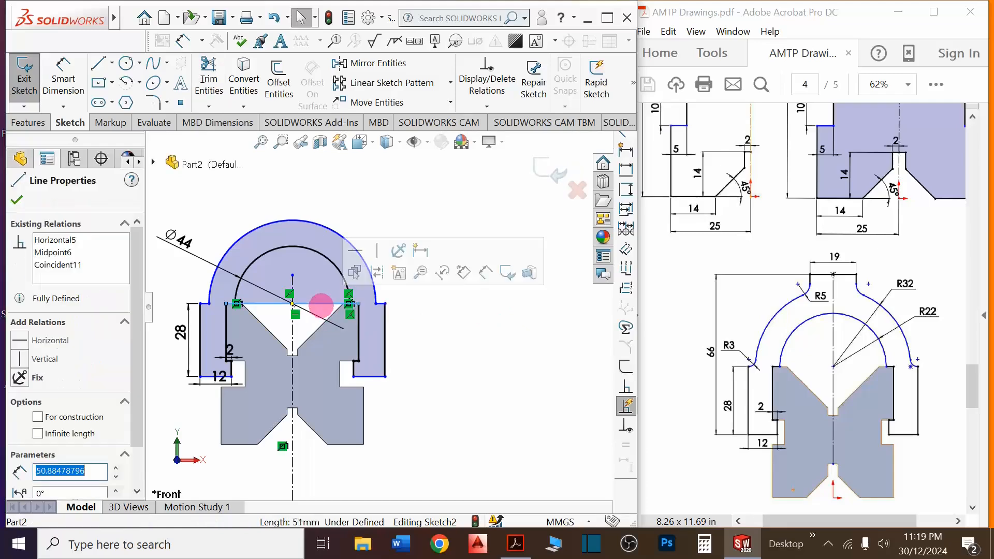
key("Delete")
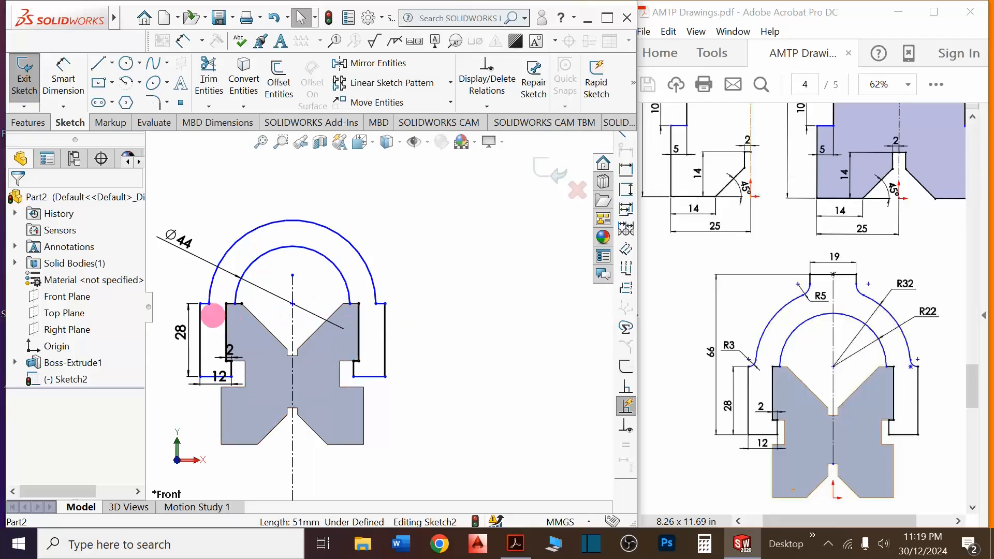
scroll(247, 312, "up", 3)
scroll(305, 311, "down", 5)
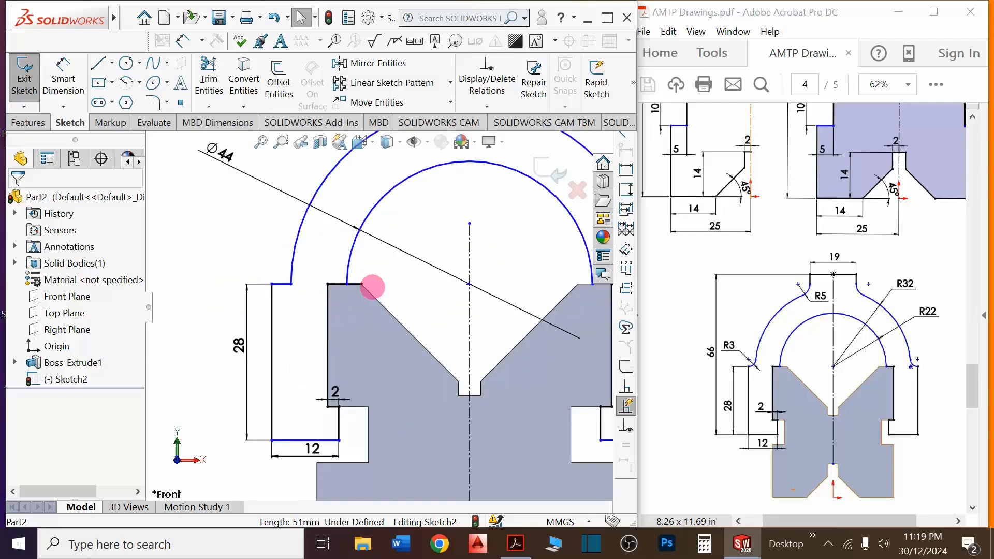
scroll(373, 287, "down", 3)
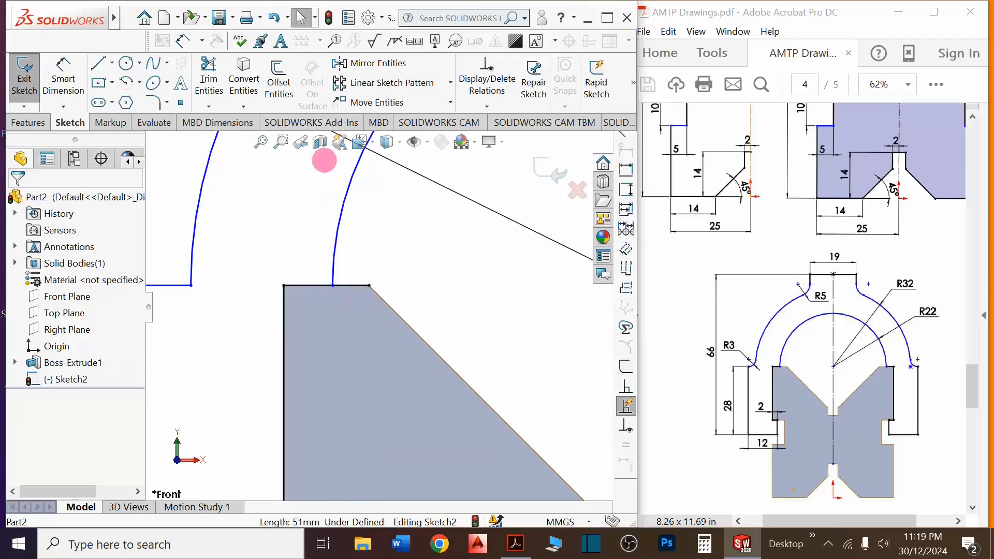
left_click(209, 78)
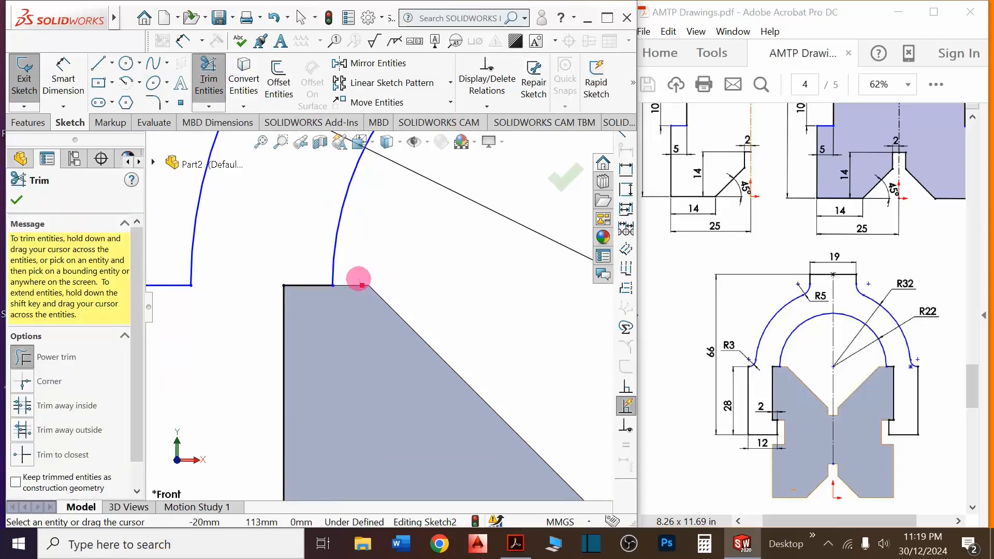
scroll(322, 294, "up", 5)
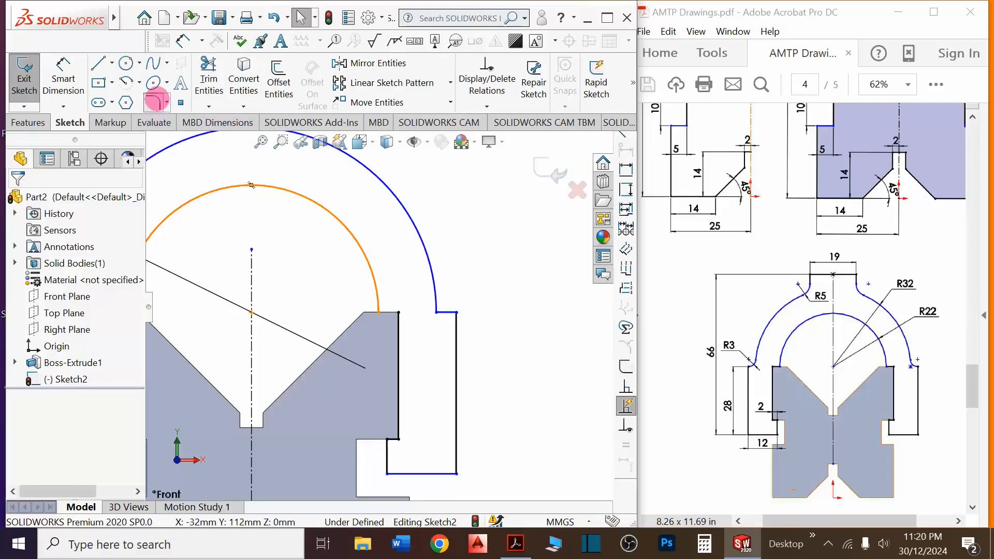
Apply 3 mm sketch fillets to both corners where the outer arch meets the legs' top lines
left_click(156, 101)
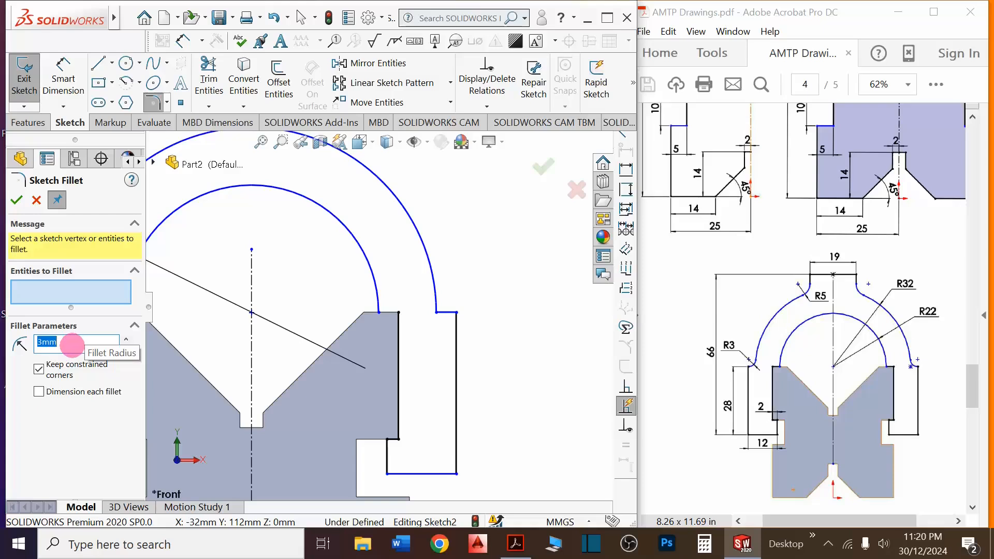
left_click_drag(87, 345, 16, 346)
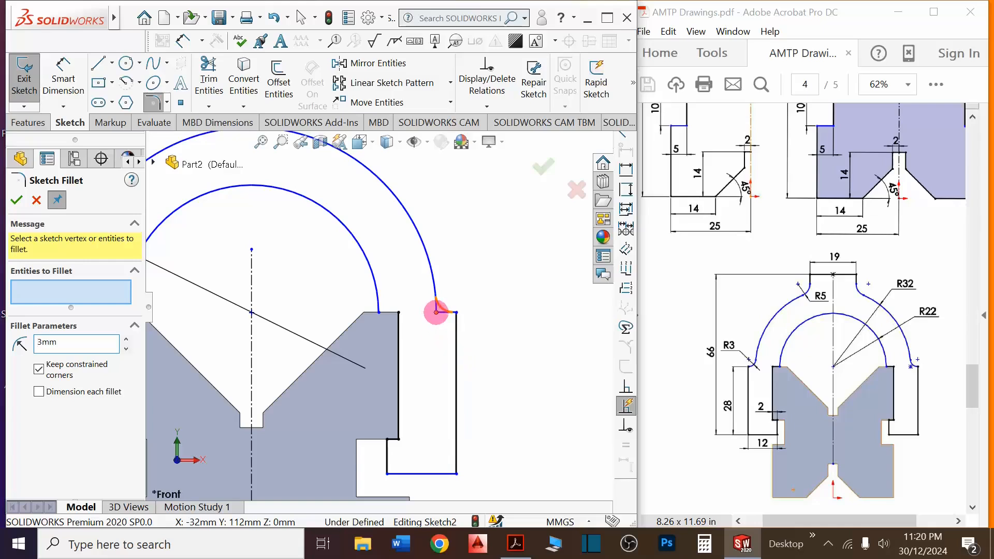
left_click(436, 312)
scroll(484, 386, "up", 4)
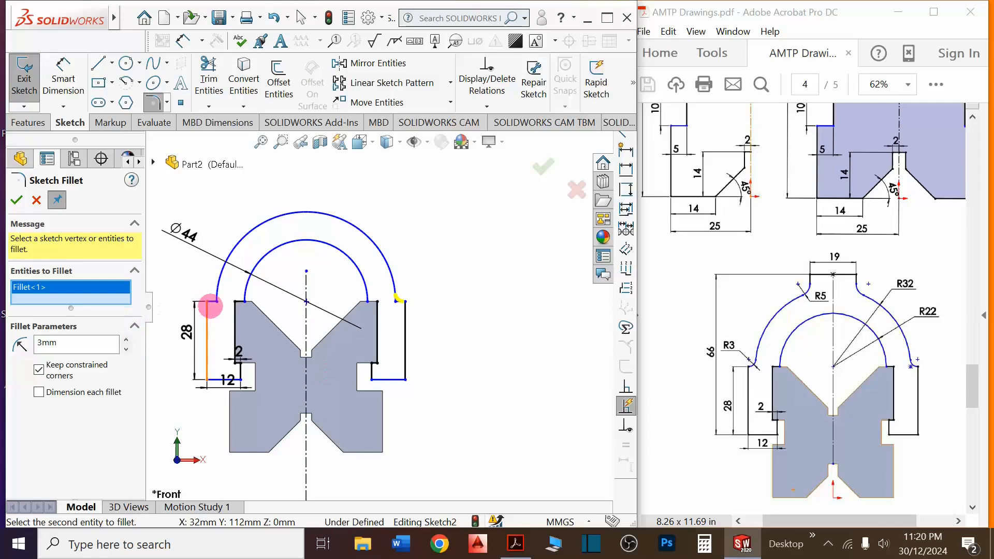
left_click(217, 301)
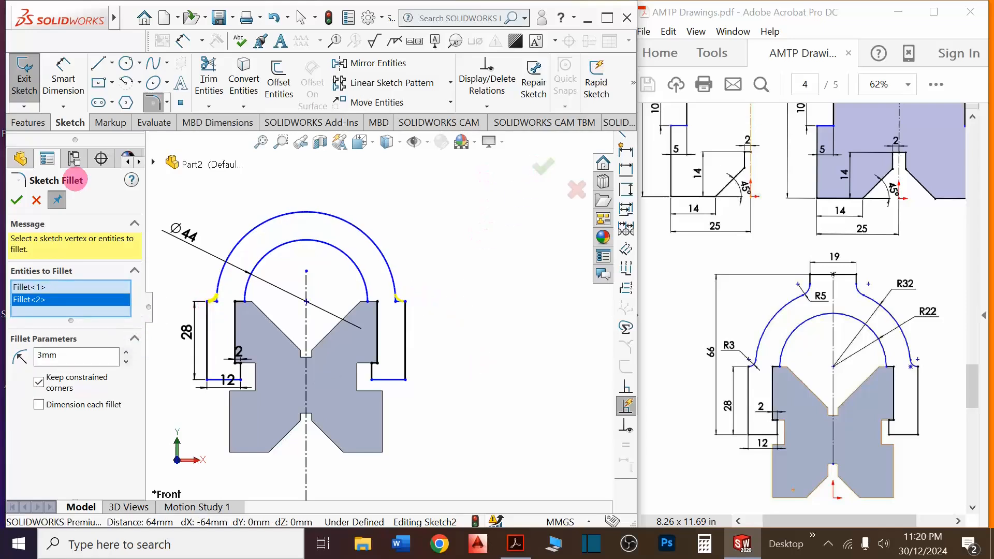
left_click(15, 200)
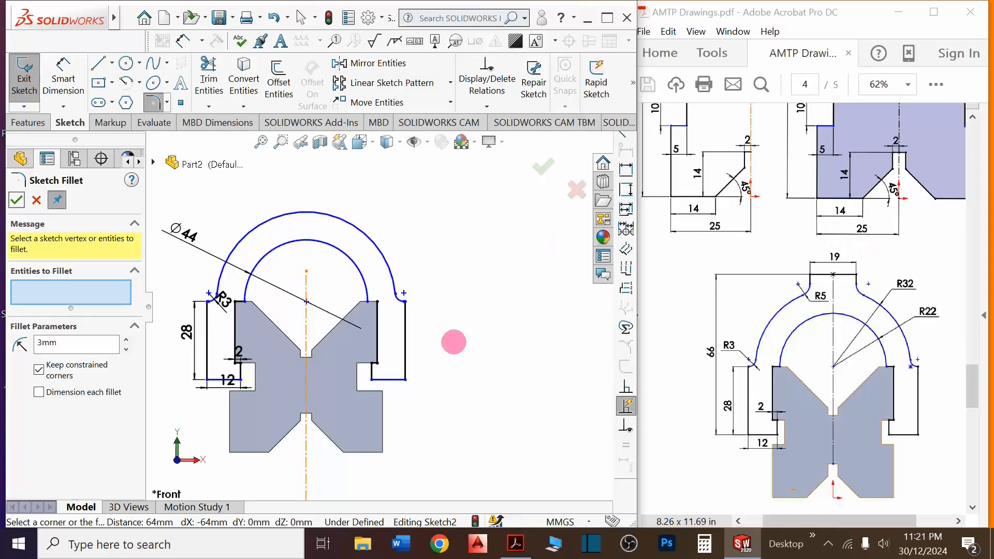
left_click(305, 277)
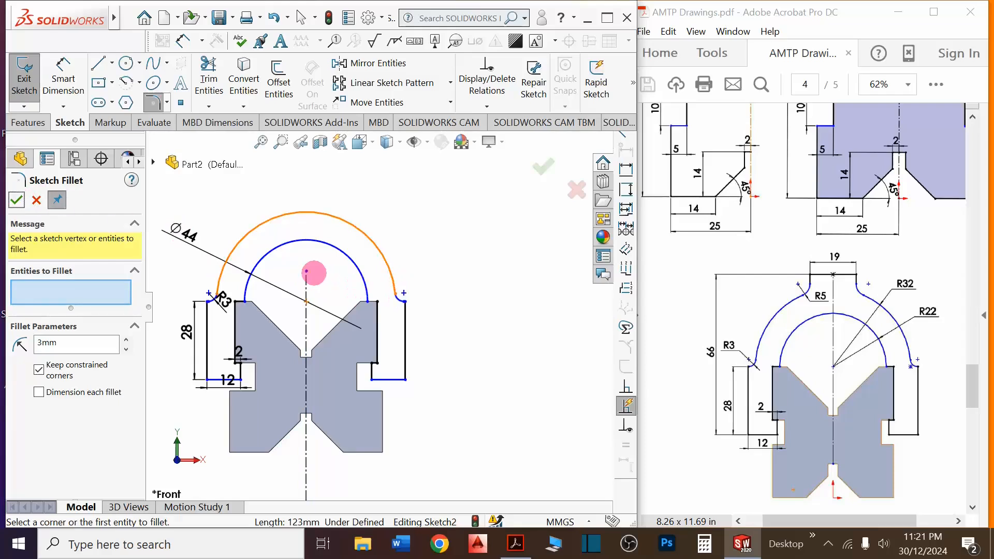
left_click(17, 199)
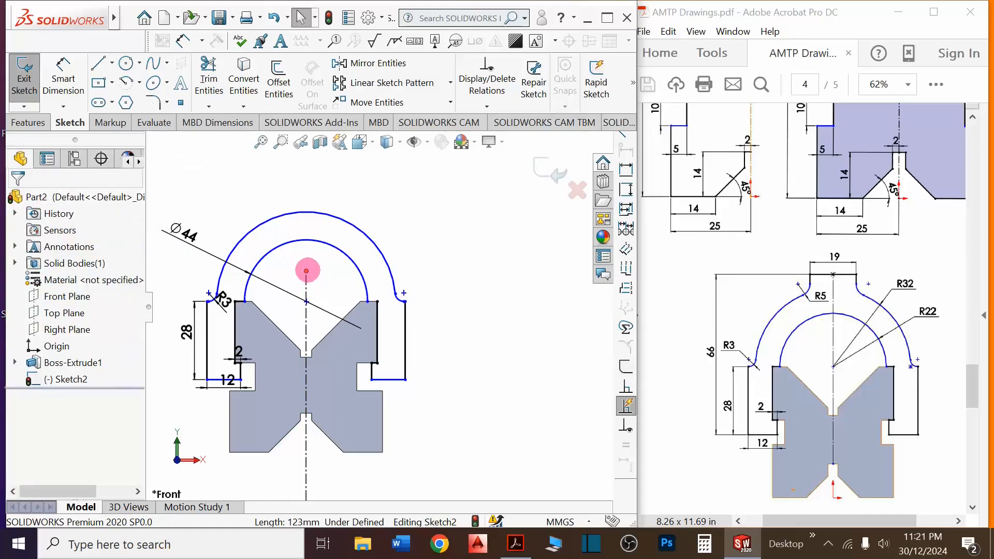
Extend the vertical centerline above the outer arch and sketch a horizontal midpoint line about 10.5 mm long centred on it
left_click_drag(307, 270, 306, 204)
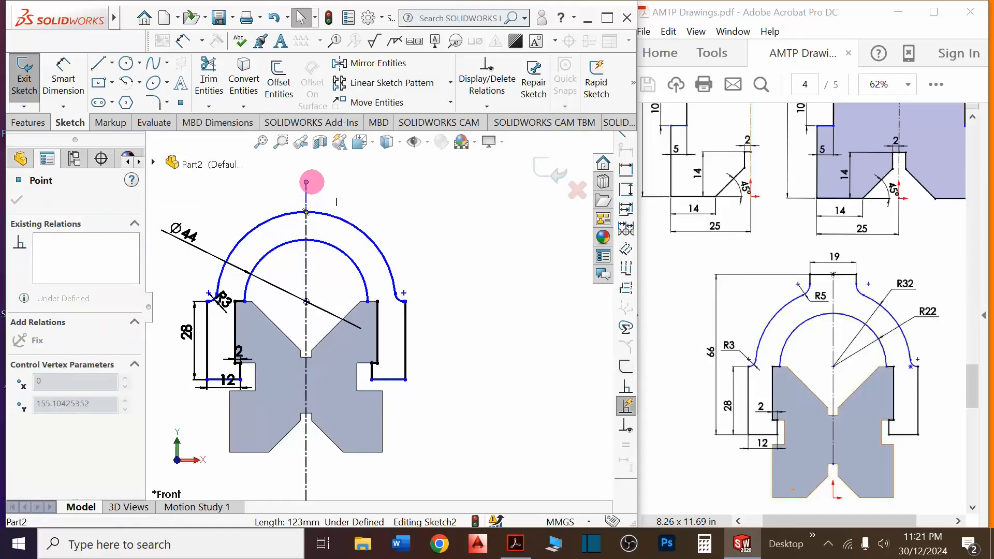
left_click_drag(306, 170, 306, 170)
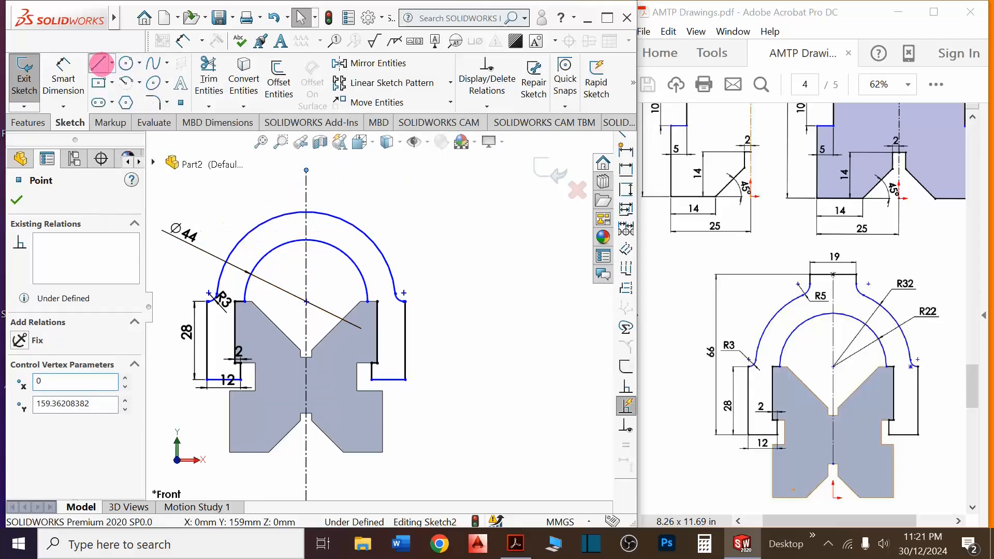
left_click(100, 64)
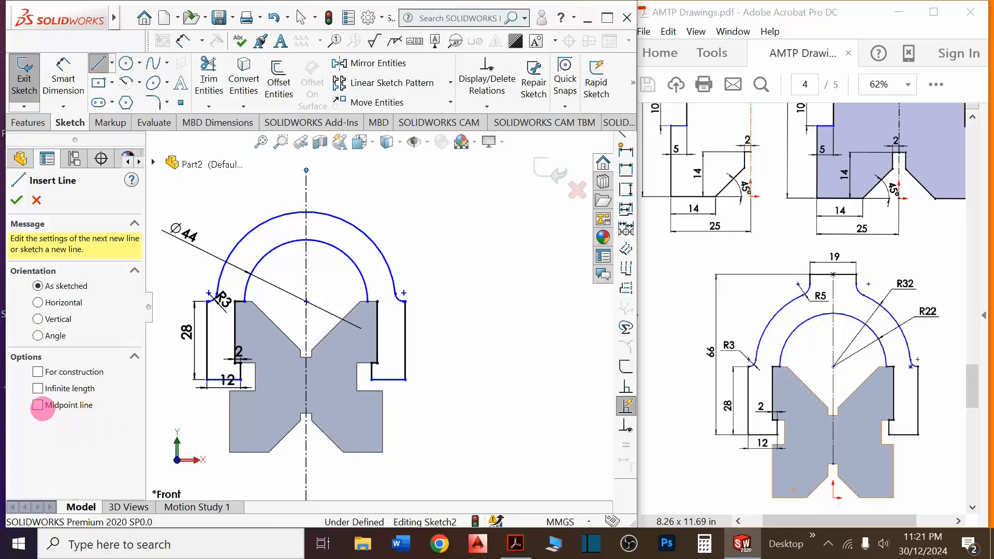
left_click(37, 405)
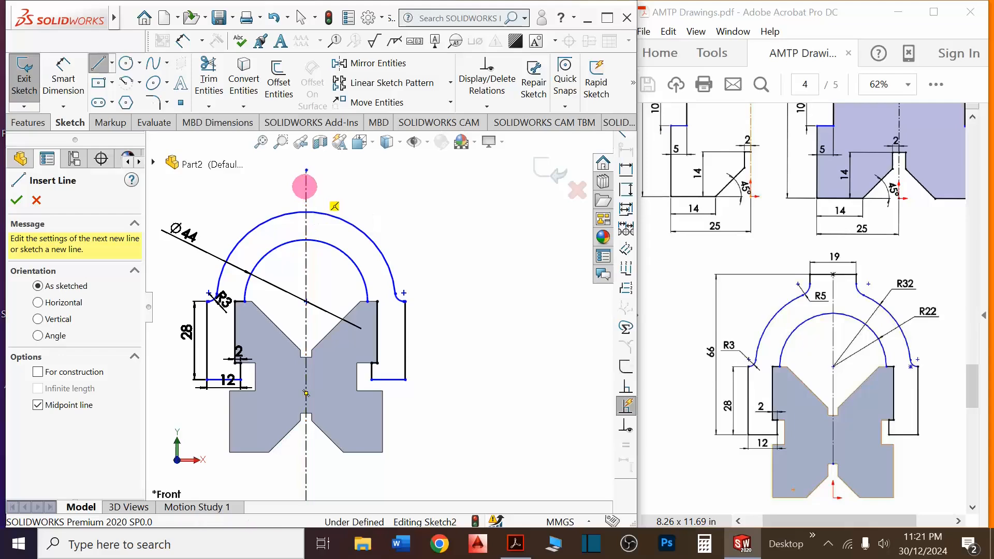
left_click(306, 186)
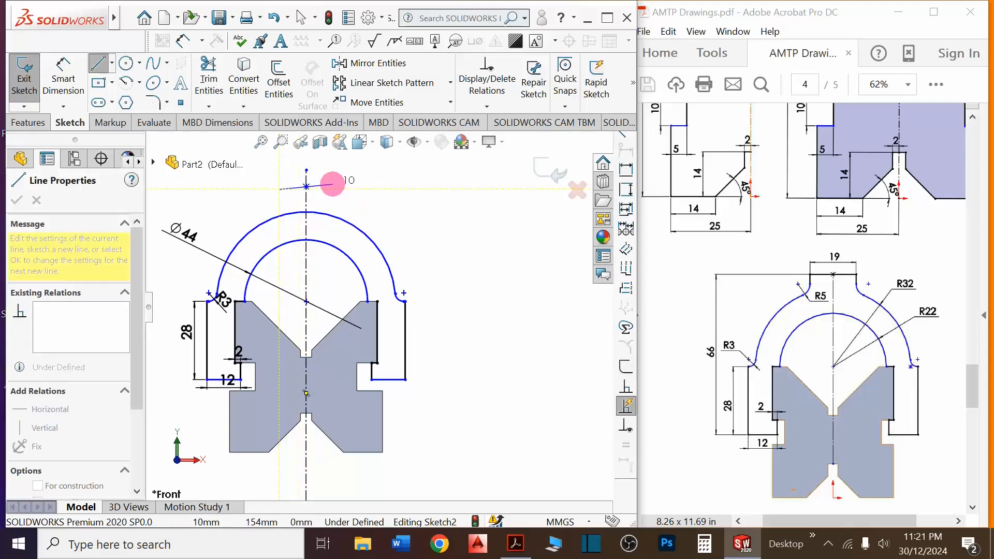
scroll(332, 184, "down", 3)
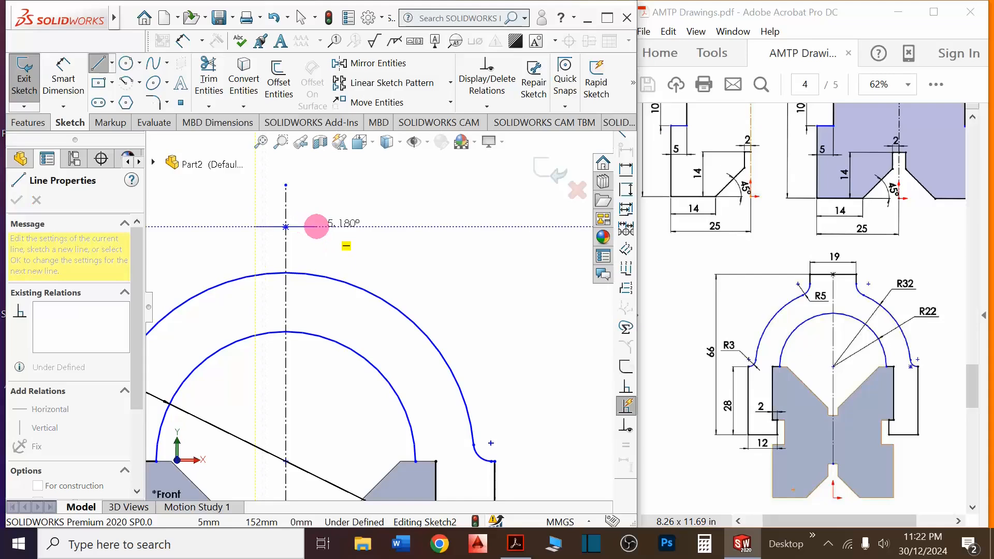
left_click(316, 226)
Dimension the horizontal line above the arch to 19 mm long
left_click(63, 75)
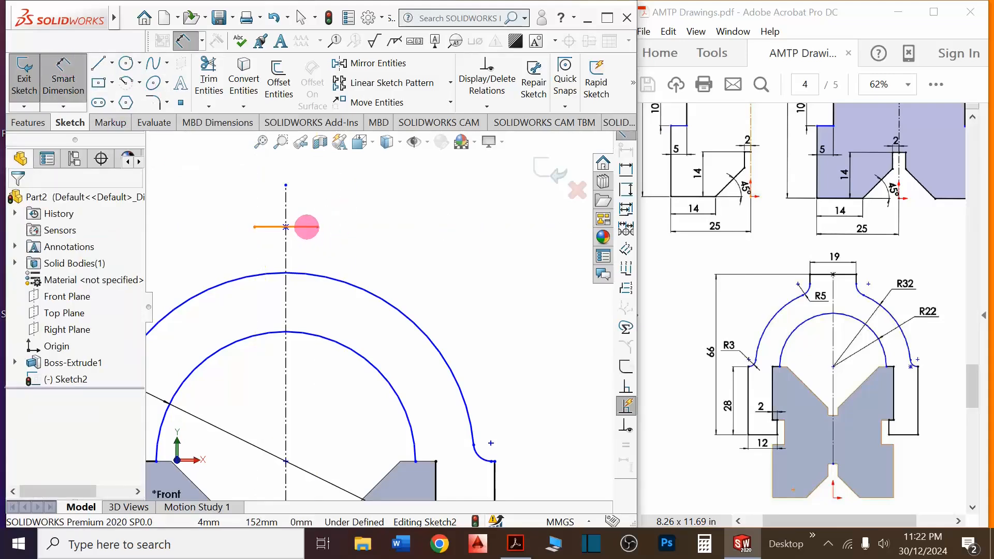
left_click(307, 227)
left_click(308, 201)
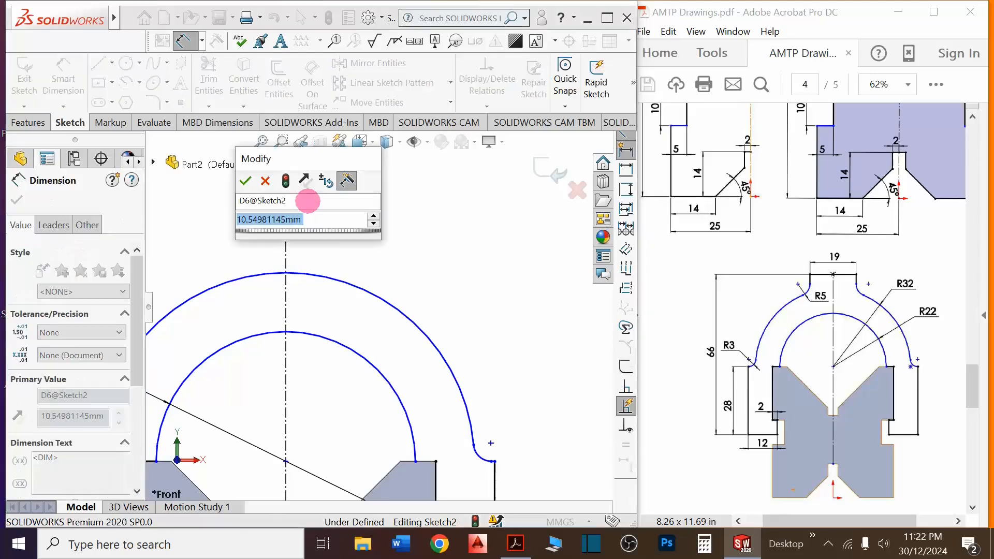
type("19")
key("Return")
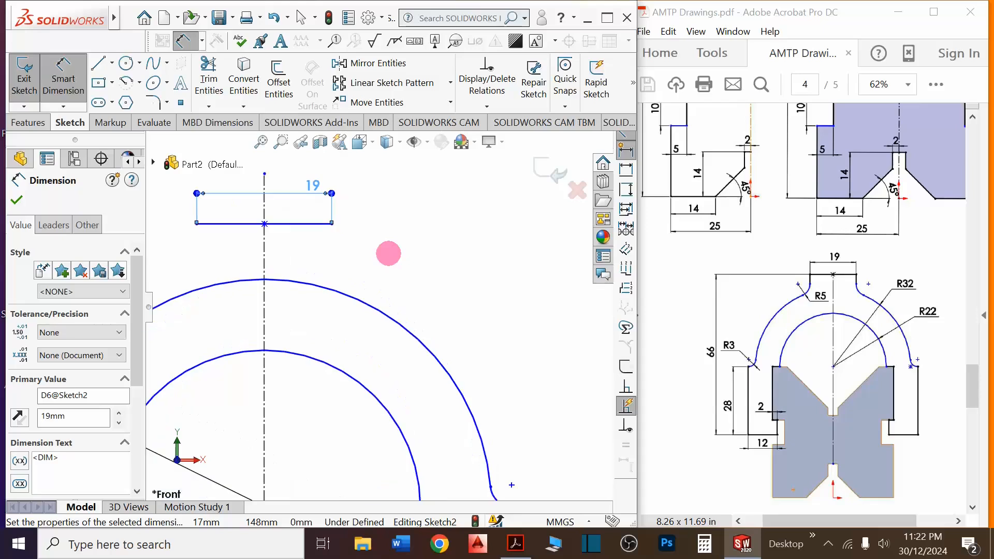
Dimension the vertical distance from the left leg's bottom line to the horizontal line above the arch as 66 mm
scroll(389, 253, "up", 5)
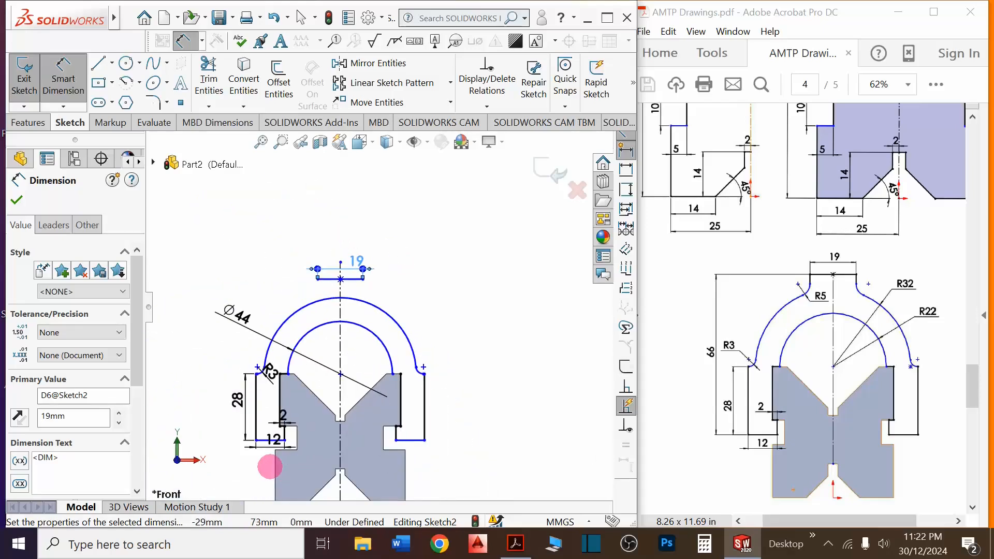
scroll(275, 440, "down", 3)
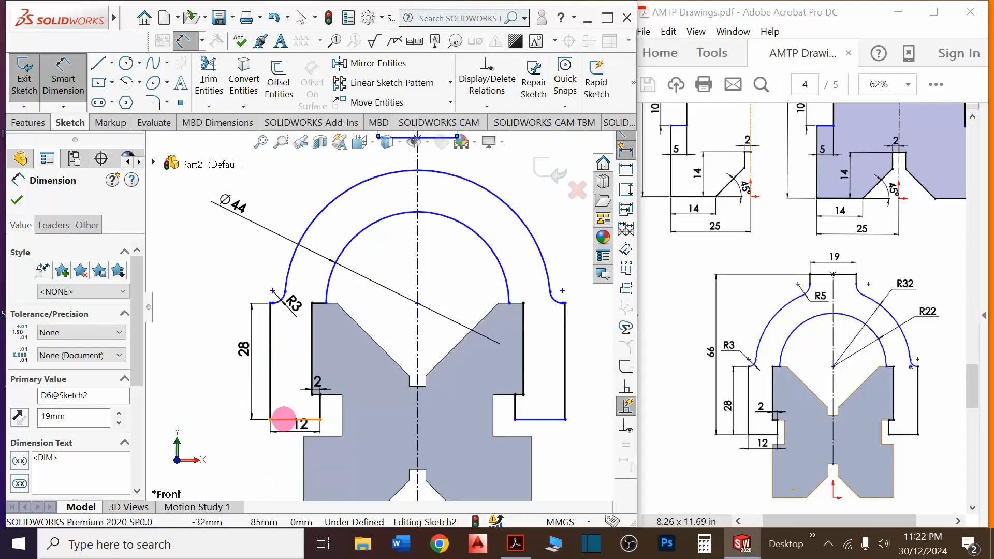
left_click(284, 419)
scroll(284, 418, "up", 3)
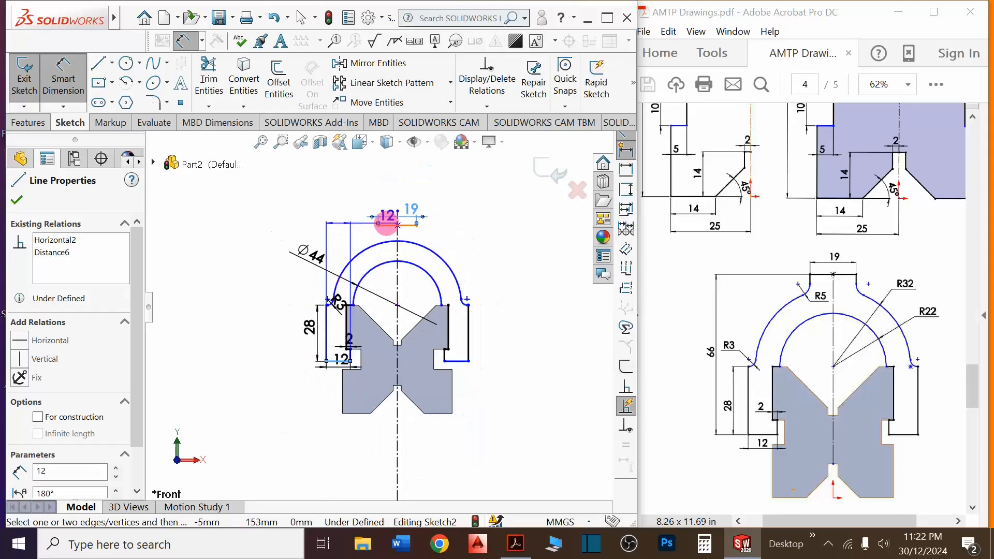
left_click(386, 224)
left_click(275, 294)
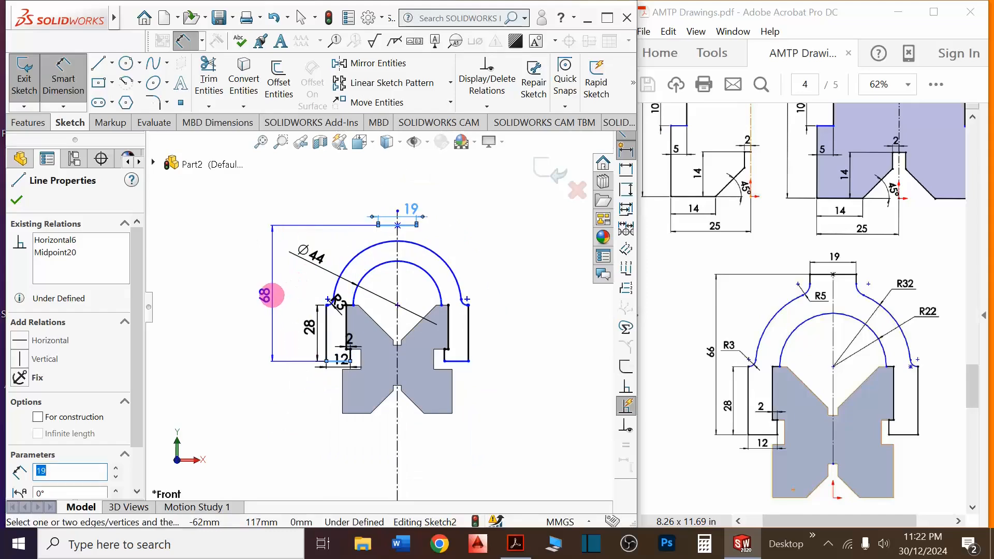
type("66")
key("Return")
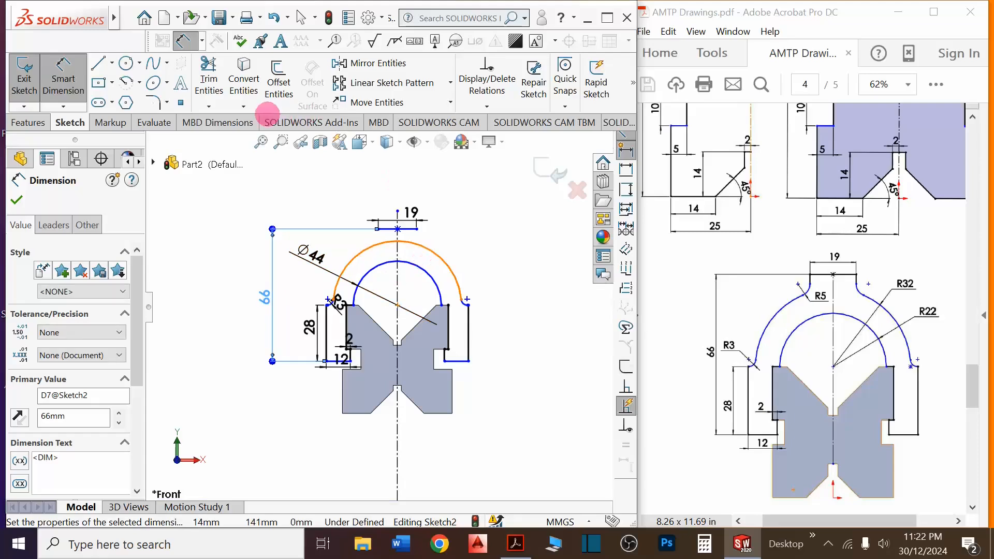
Sketch a vertical line about 11 mm long from the right end of the 19 mm line down past the outer arch
left_click(99, 65)
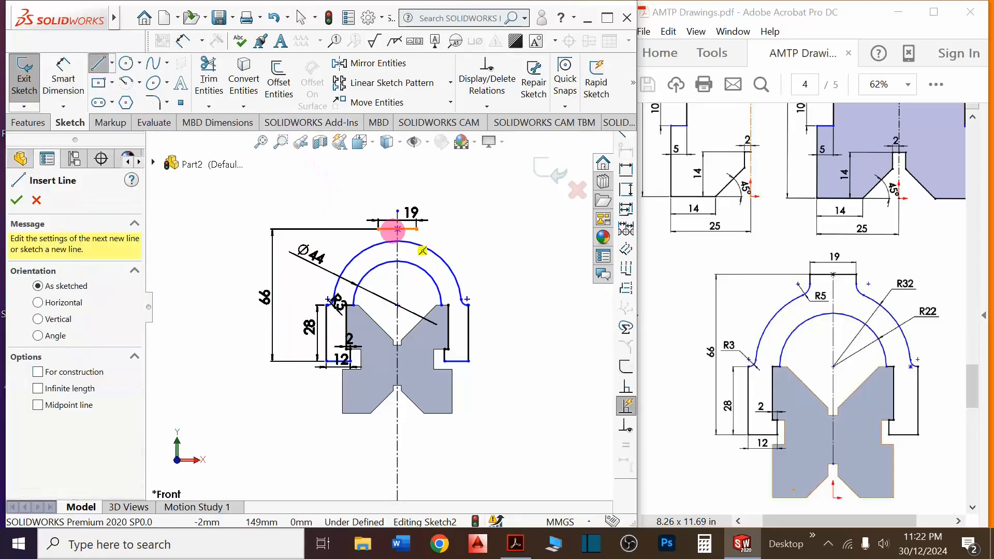
scroll(410, 238, "up", 3)
scroll(411, 244, "down", 3)
scroll(411, 244, "down", 3)
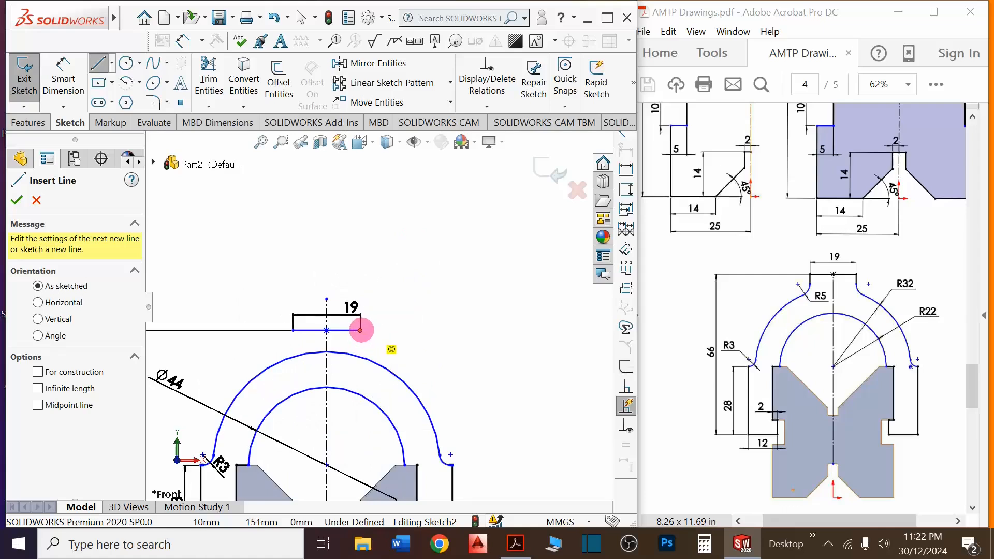
left_click(360, 330)
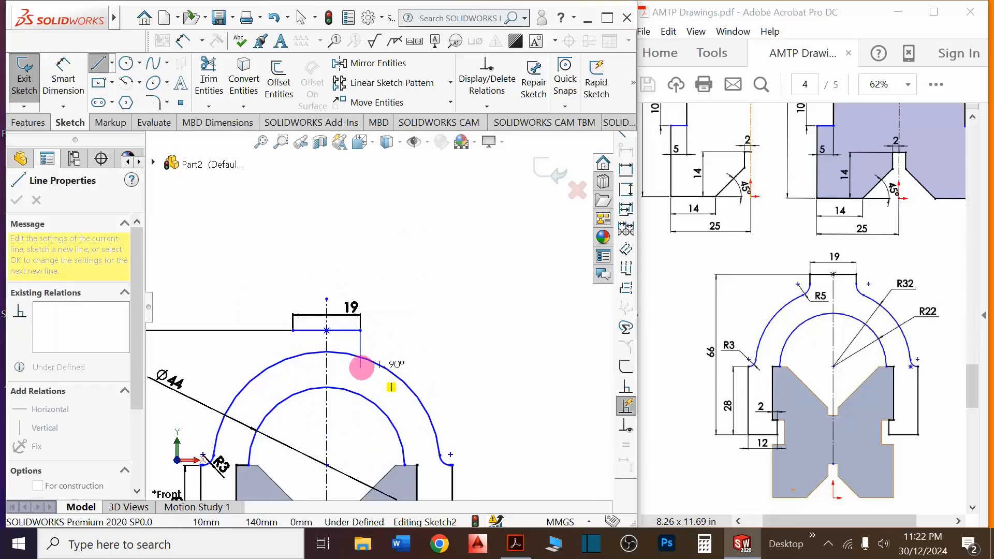
left_click(361, 368)
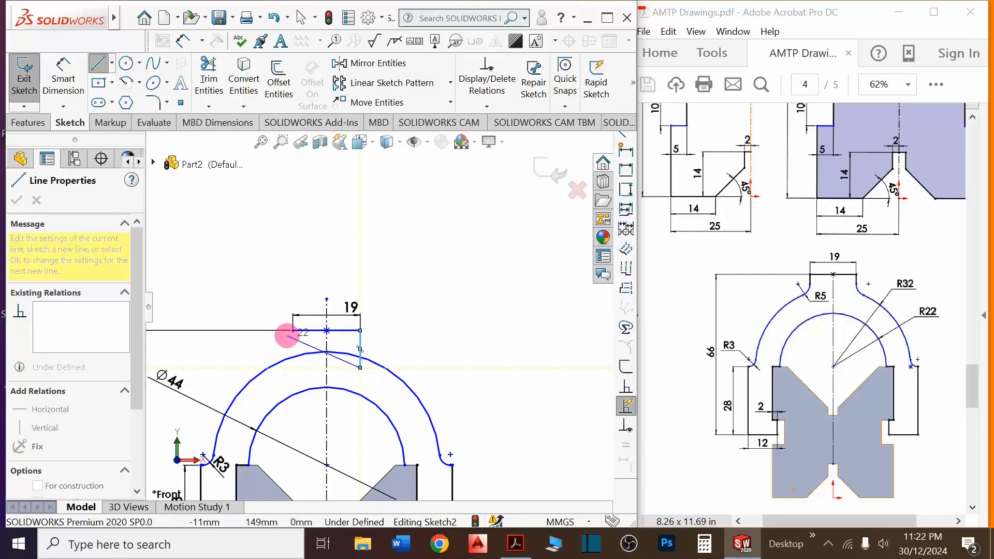
key("Escape")
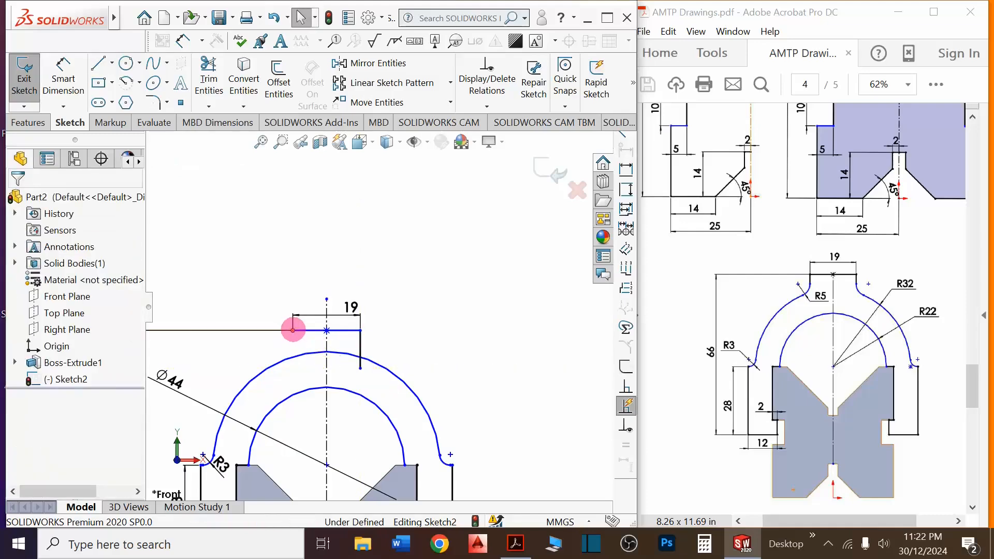
Sketch a matching vertical line from the left end of the 19 mm line down past the outer arch
left_click(293, 330)
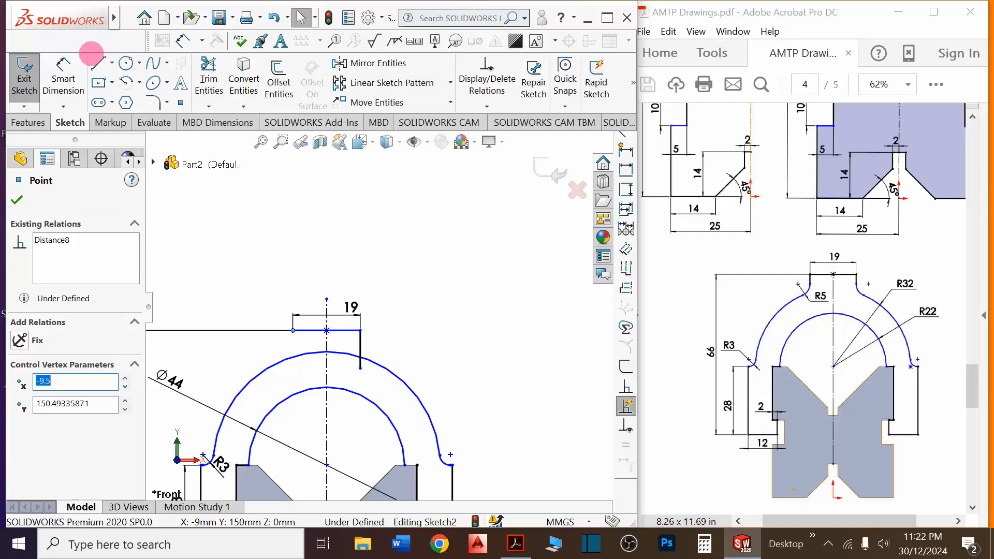
left_click(98, 64)
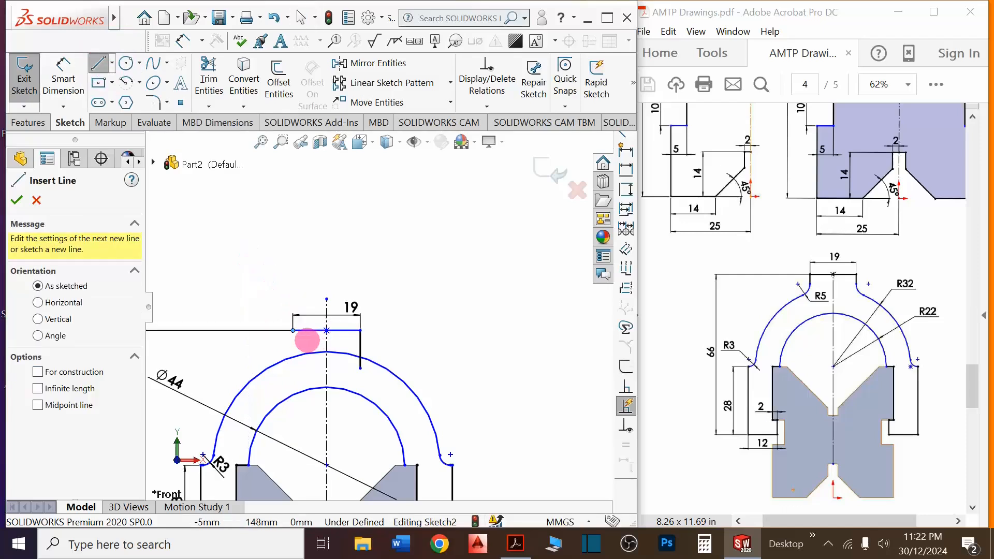
left_click(293, 330)
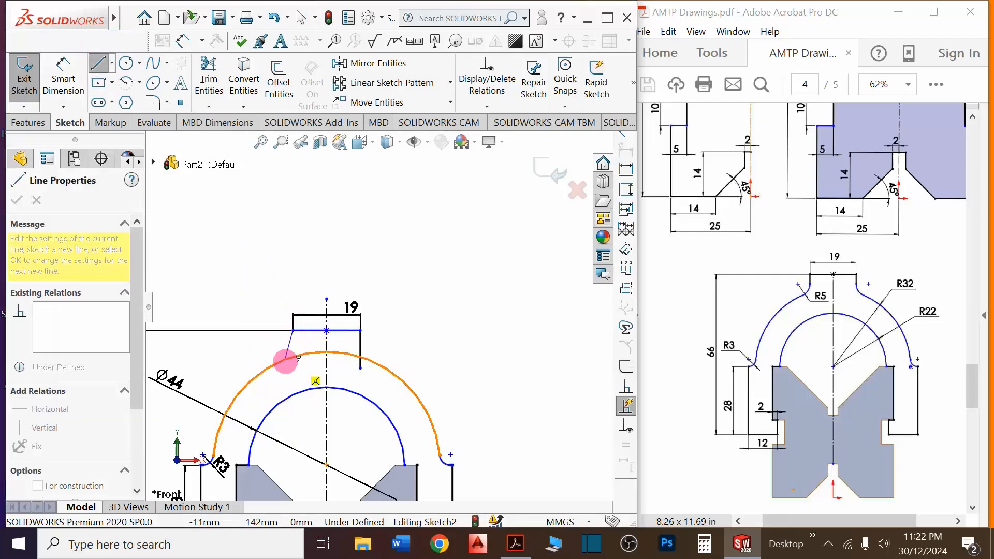
left_click(293, 372)
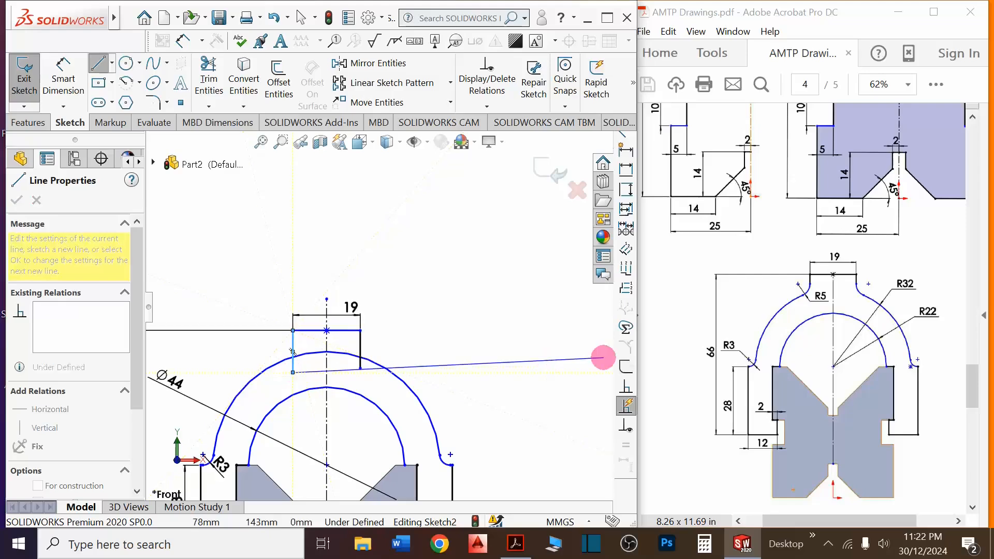
key("Escape")
Trim the boss lines' ends inside the outer arch and the arch segment between them
left_click(217, 67)
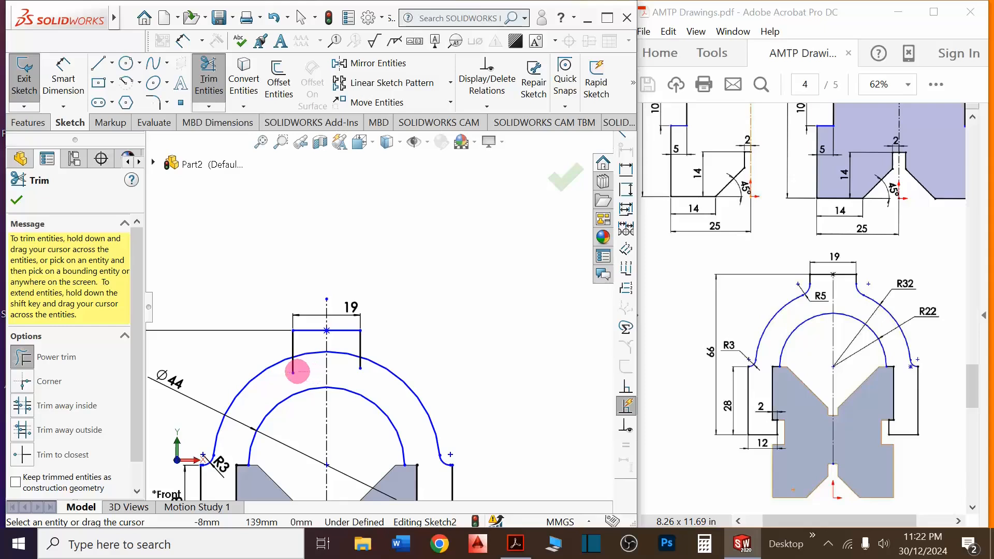
mouse_move(293, 371)
left_mouse_down()
mouse_move(300, 340)
mouse_move(369, 368)
left_mouse_up()
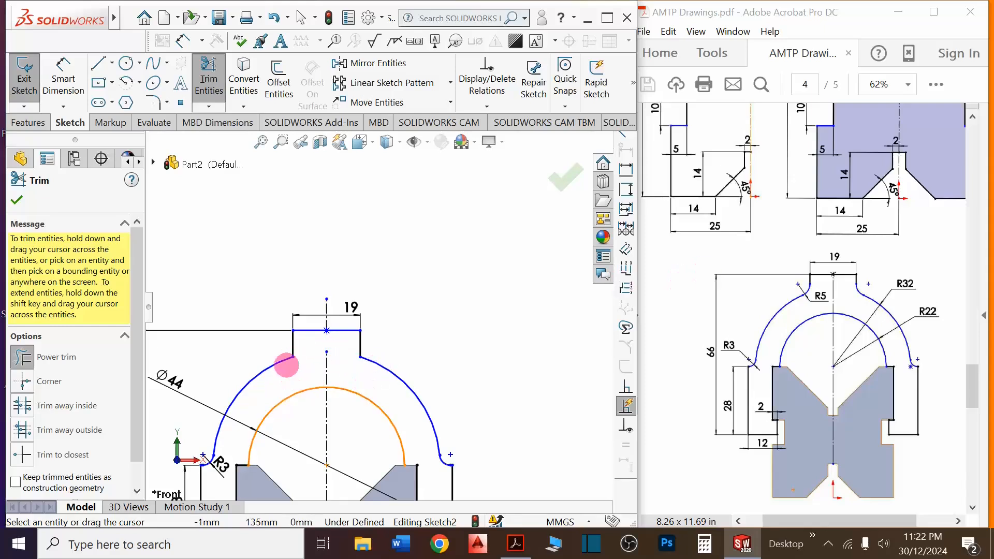
key("Escape")
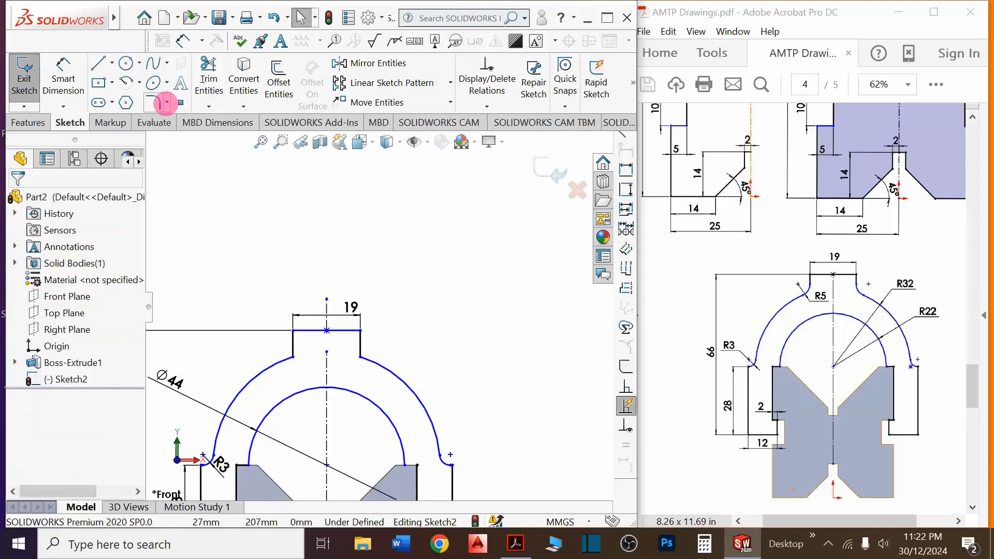
Apply 5 mm sketch fillets to both corners where the top boss meets the outer arch
left_click(155, 102)
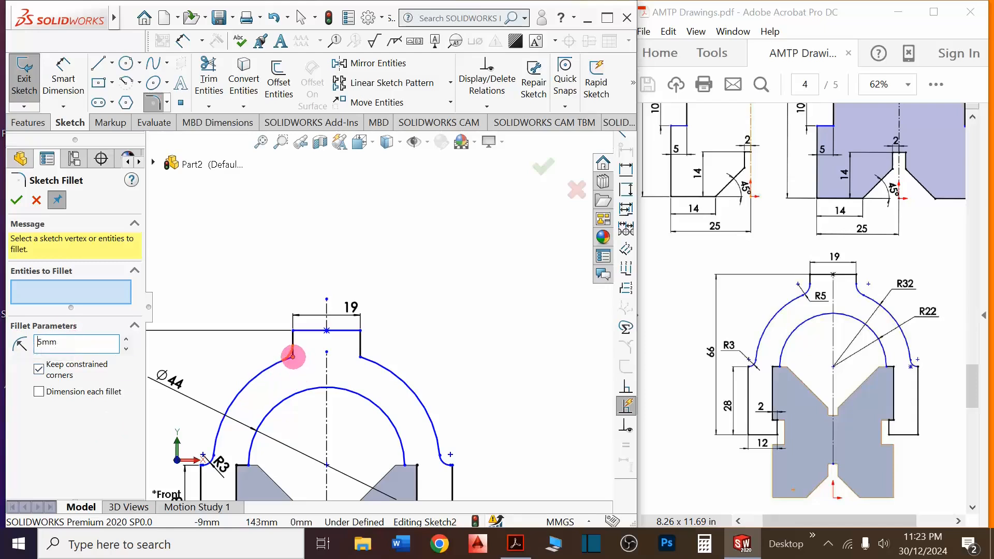
left_click(293, 357)
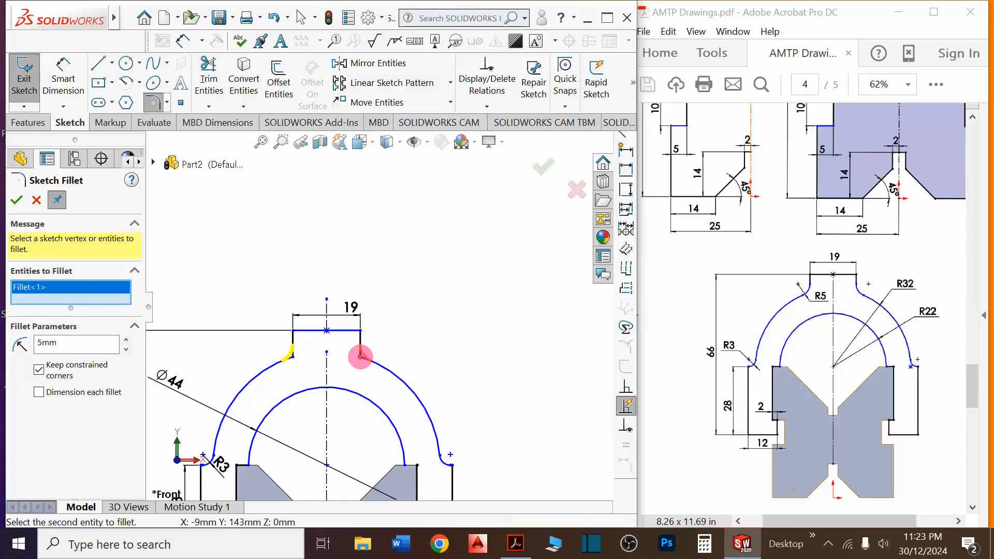
left_click(360, 357)
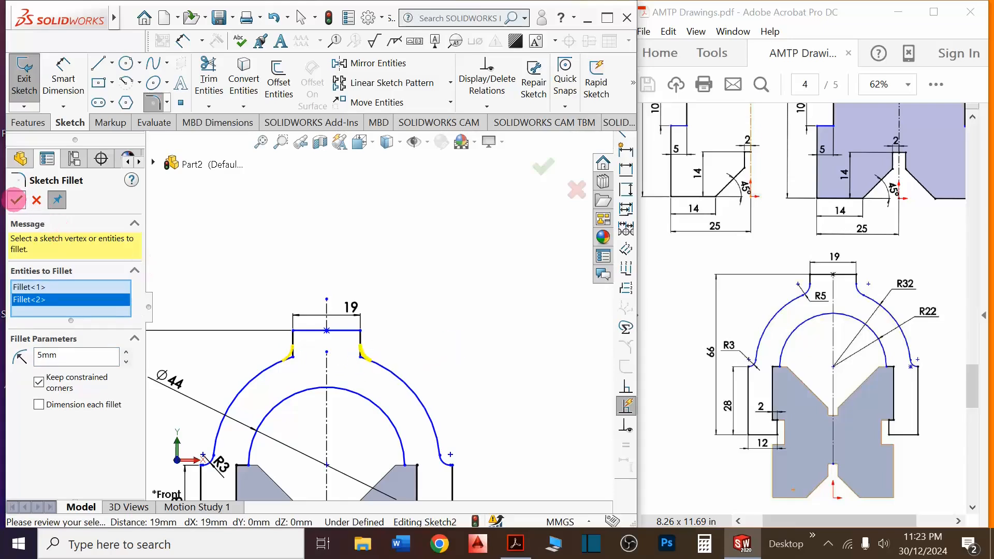
left_click(16, 200)
left_click(16, 199)
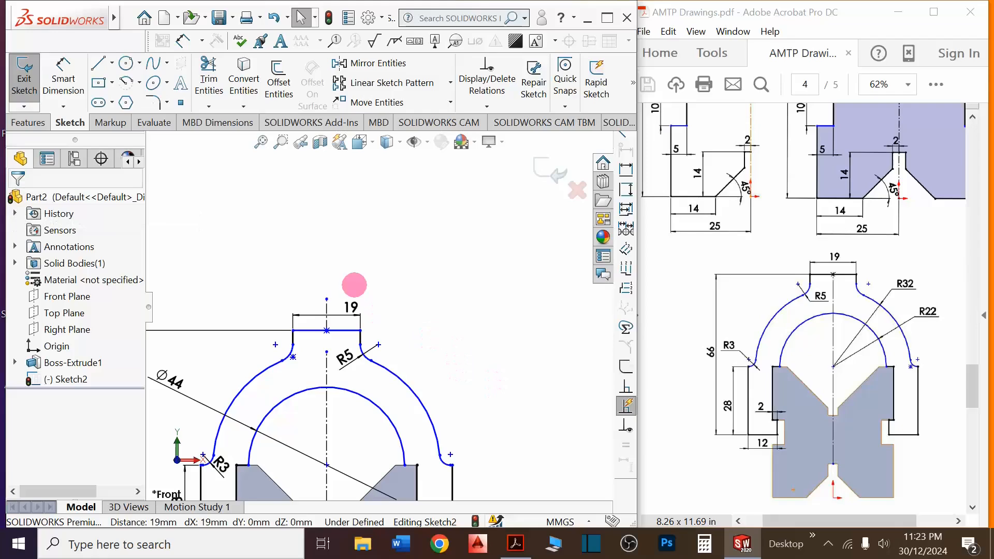
scroll(355, 285, "down", 3)
scroll(357, 294, "up", 5)
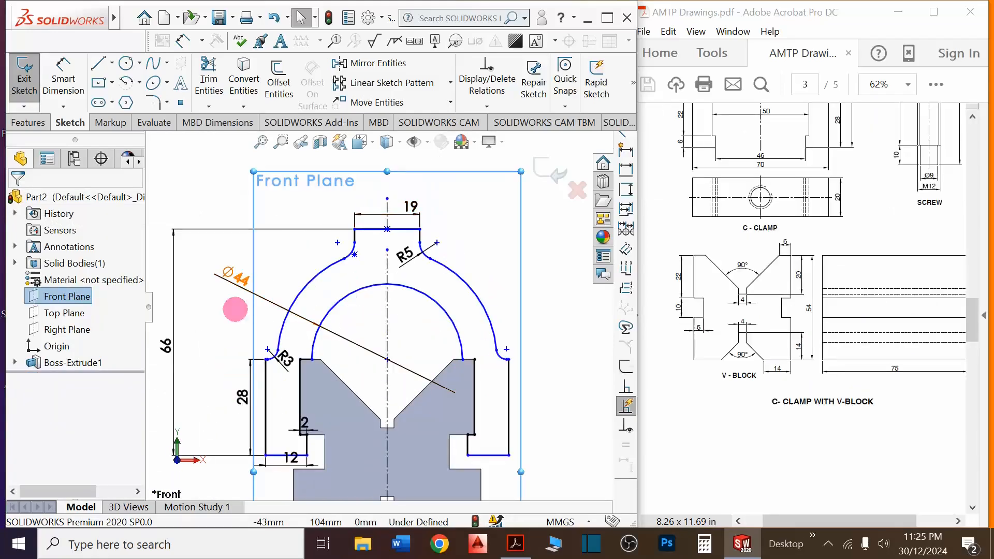
Close the profile with a horizontal line from the inner arch's right end to the right leg's inner top corner
scroll(271, 365, "down", 1)
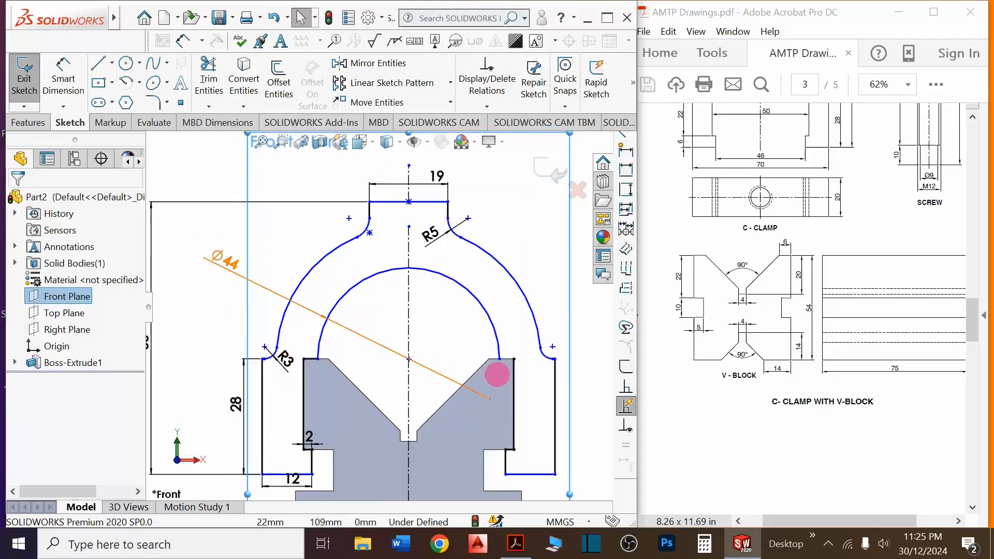
scroll(497, 373, "down", 3)
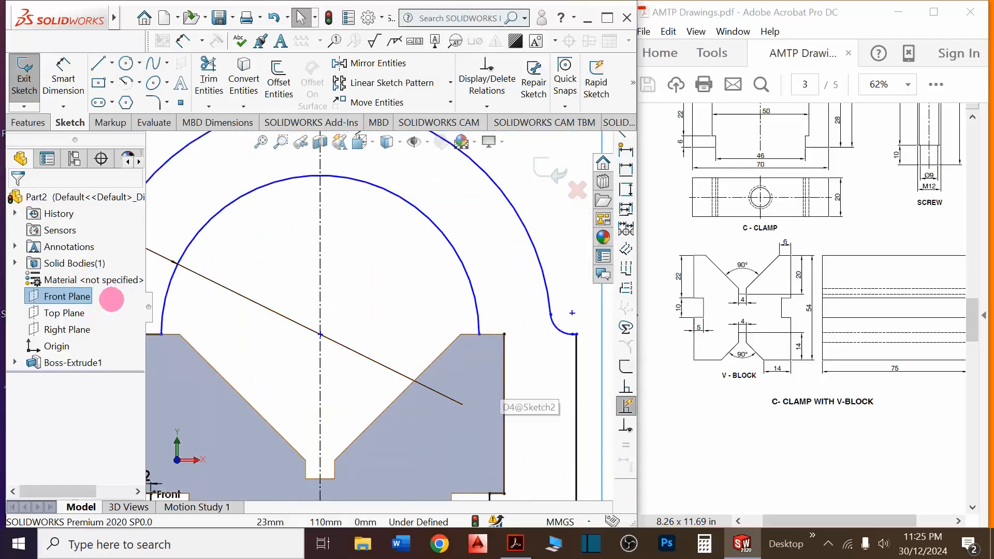
left_click(100, 65)
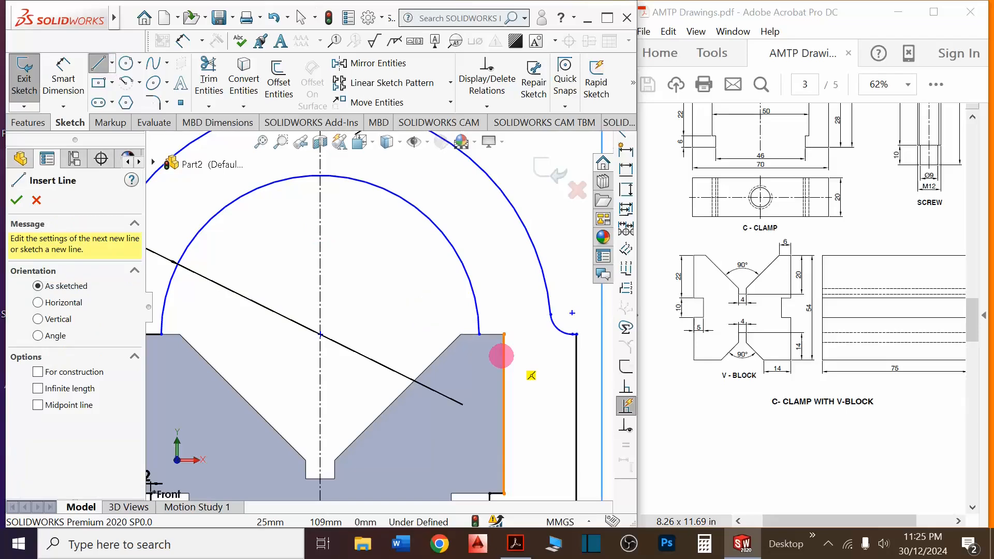
left_click(479, 335)
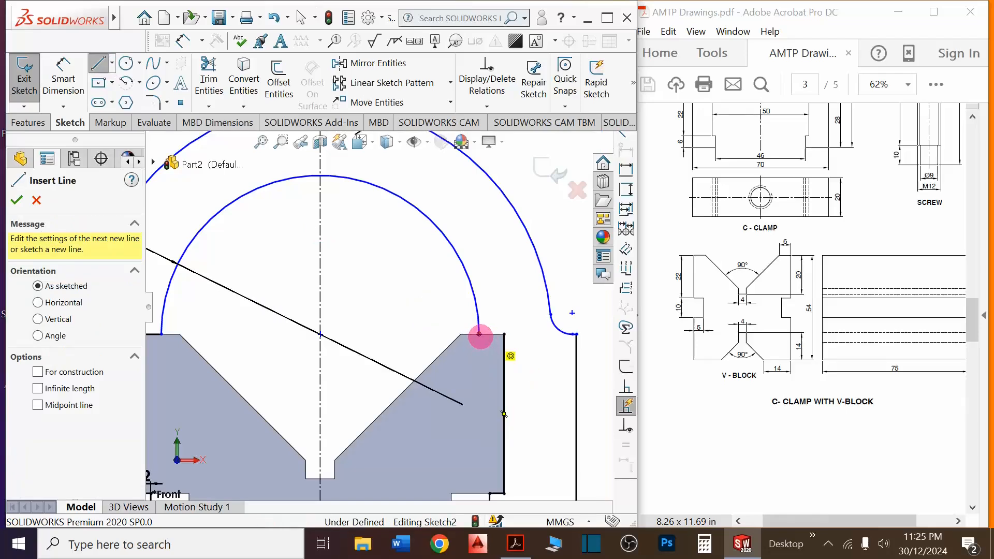
left_click(504, 335)
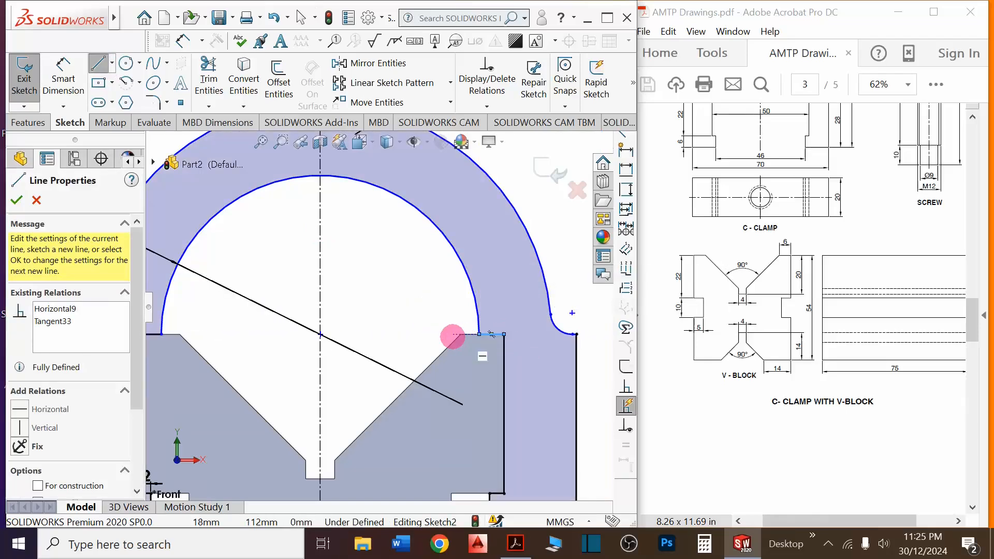
scroll(475, 344, "up", 2)
scroll(471, 342, "up", 3)
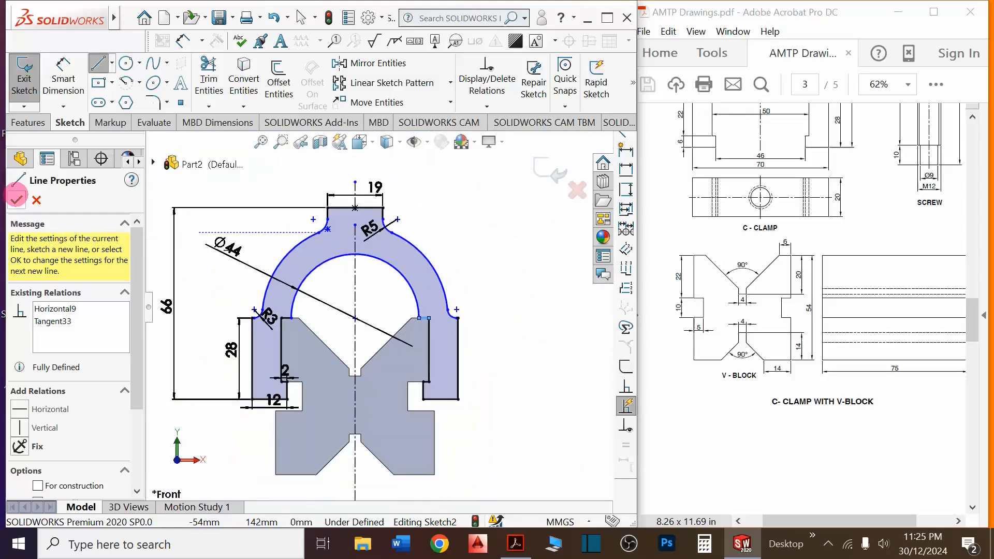
left_click(16, 199)
Finish the clamp frame sketch and extrude it as a boss with the Mid Plane end condition, 20 mm deep
left_click(553, 168)
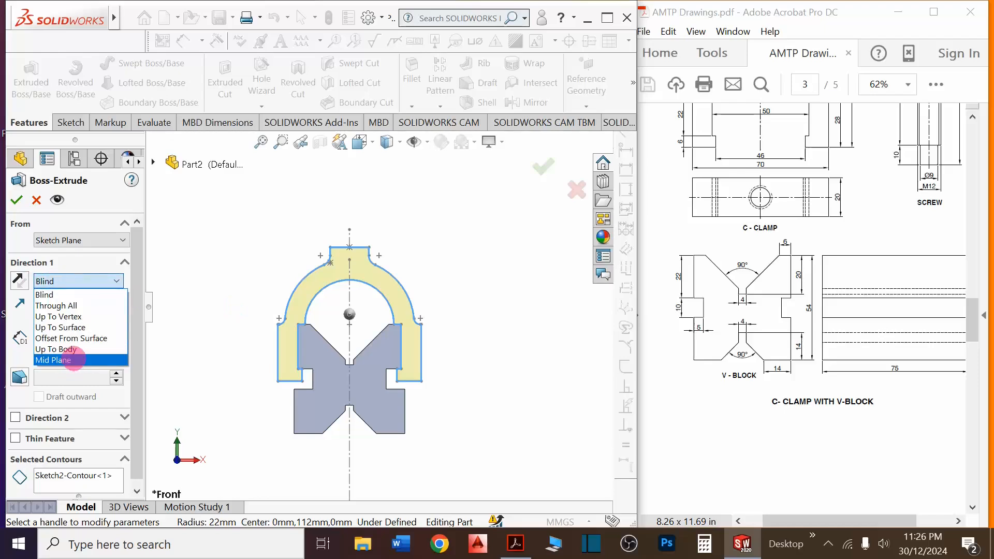
left_click(74, 359)
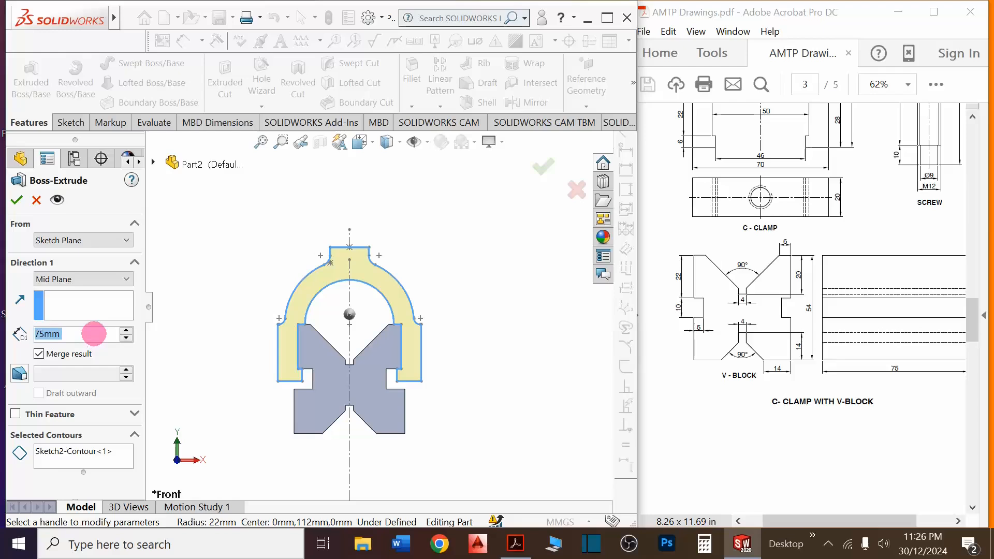
type("20")
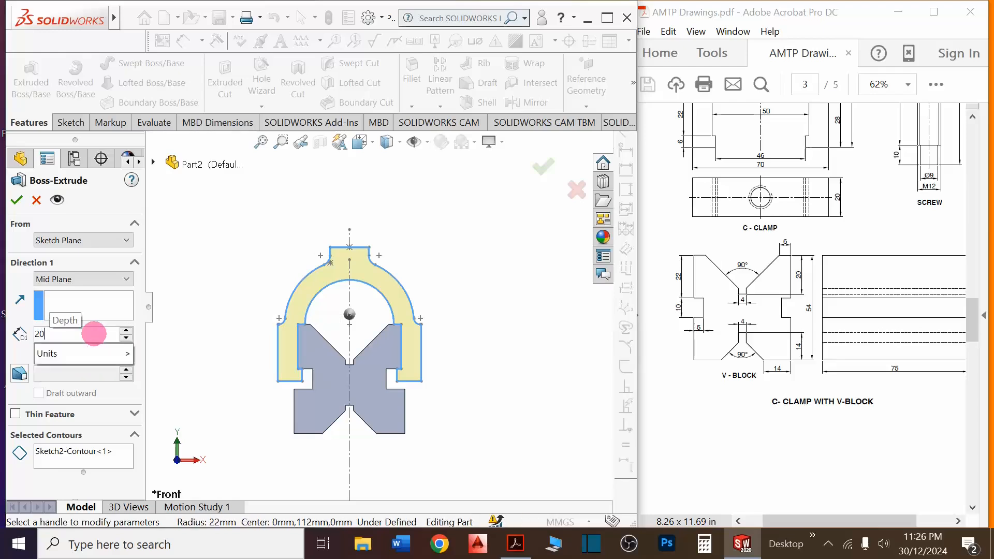
key("Return")
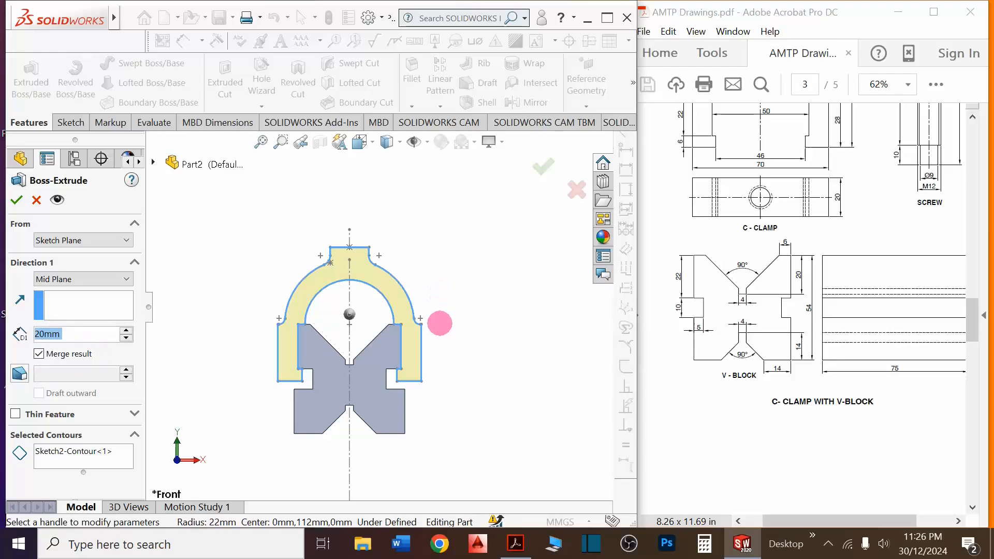
middle_click_drag(440, 323, 385, 372)
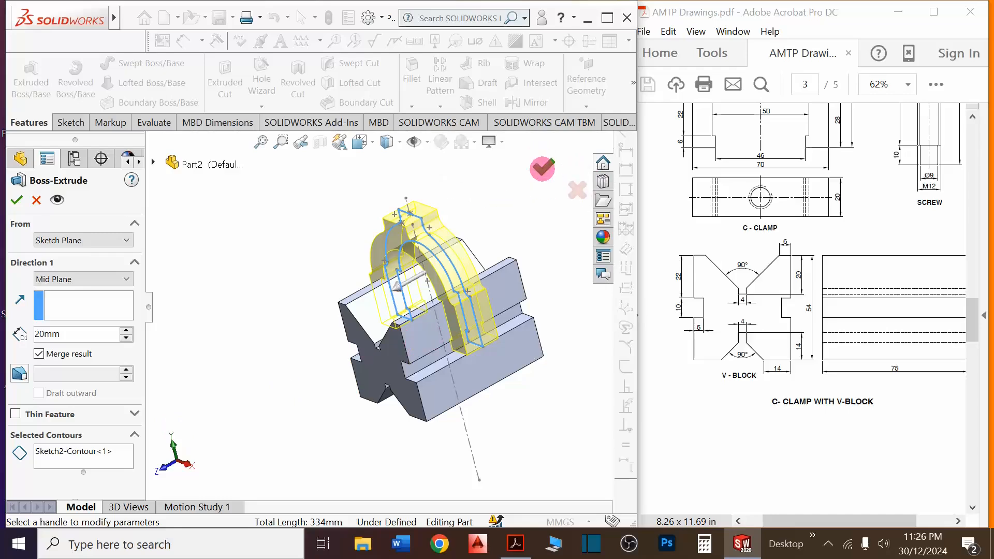
left_click(543, 168)
Show the model in the isometric view and bring up the C-clamp drawing on page 3 of the PDF
mouse_move(436, 351)
middle_mouse_down()
mouse_move(451, 362)
mouse_move(489, 322)
mouse_move(448, 335)
middle_mouse_up()
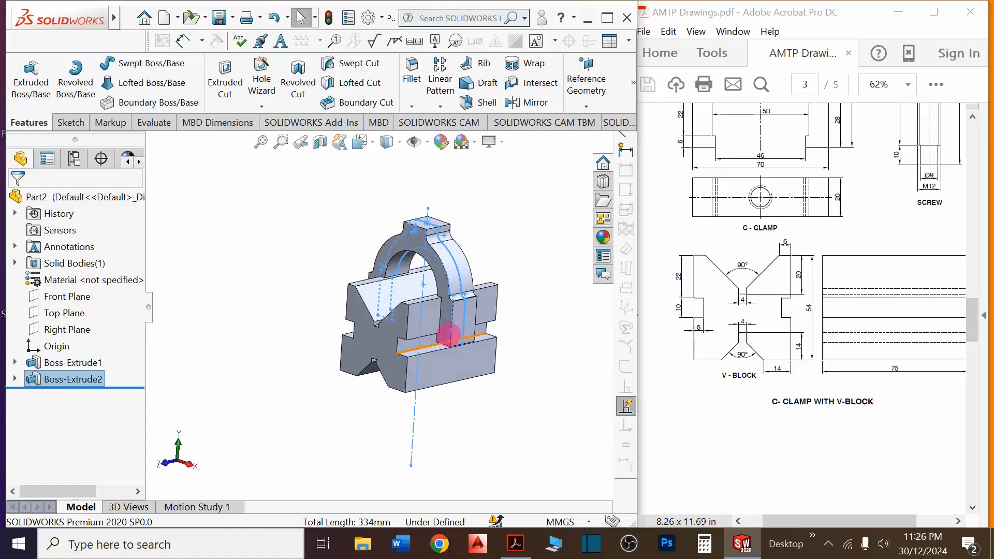
key("space")
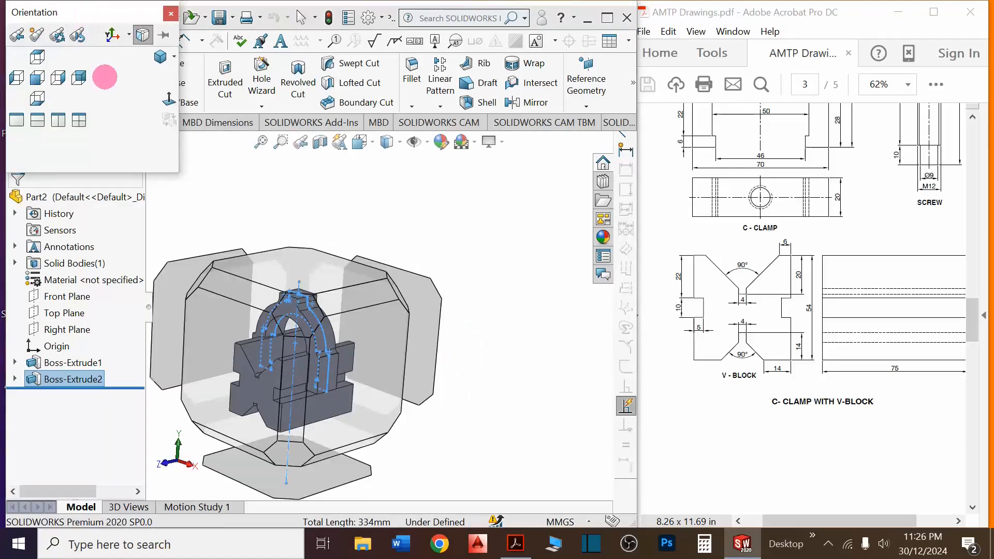
left_click(160, 56)
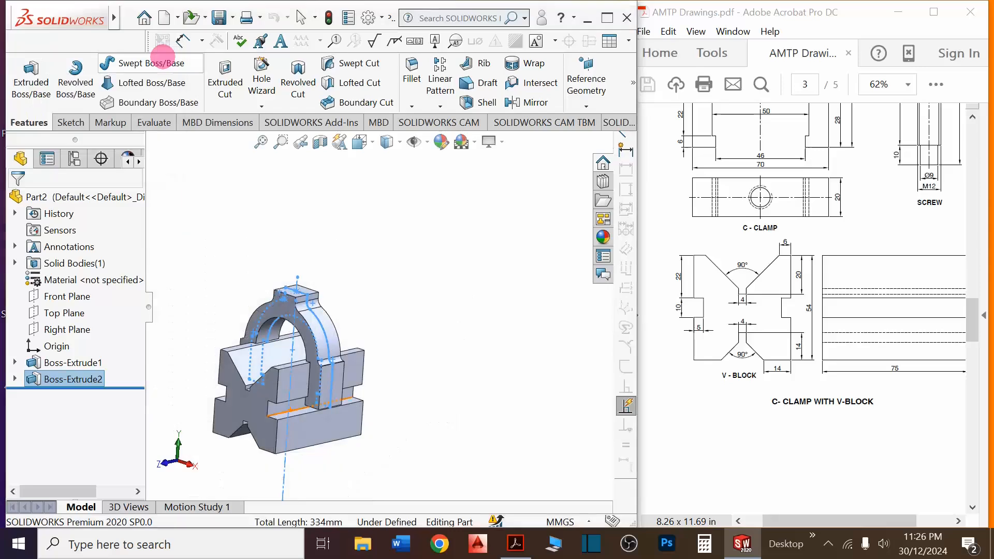
left_click(527, 414)
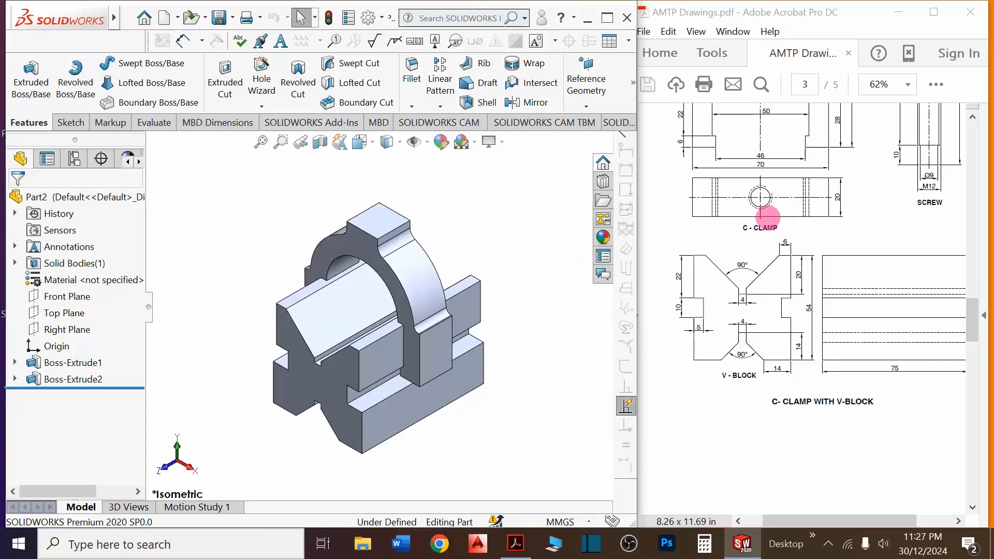
scroll(768, 217, "up", 5)
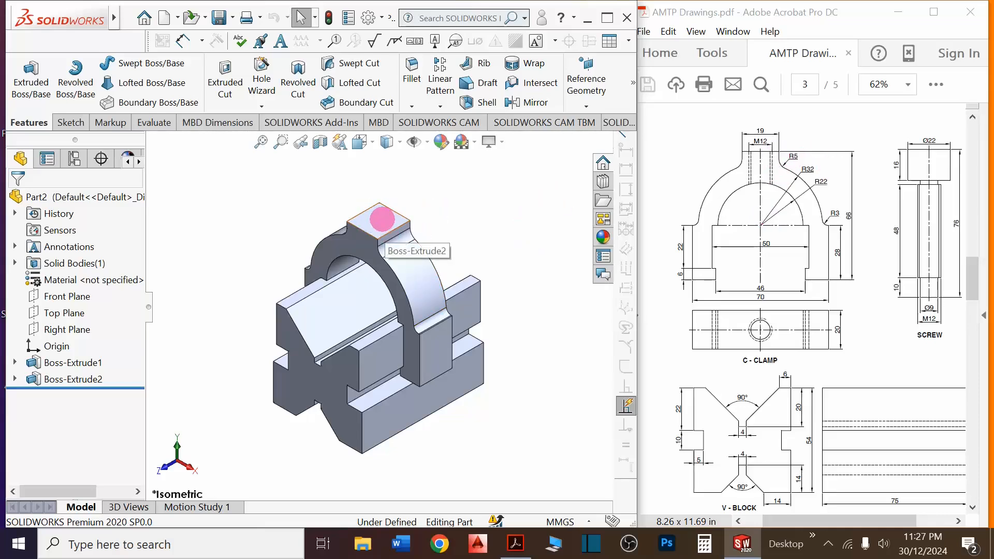
Start an Extruded Cut sketch on the clamp boss's top face and draw a circle about 10 mm in diameter centred on the origin
left_click(383, 219)
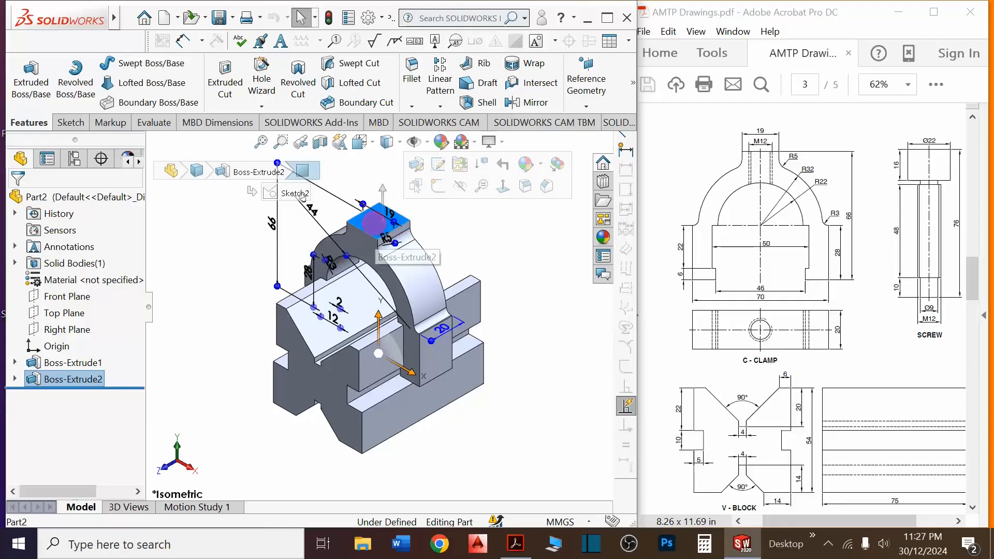
right_click(374, 224)
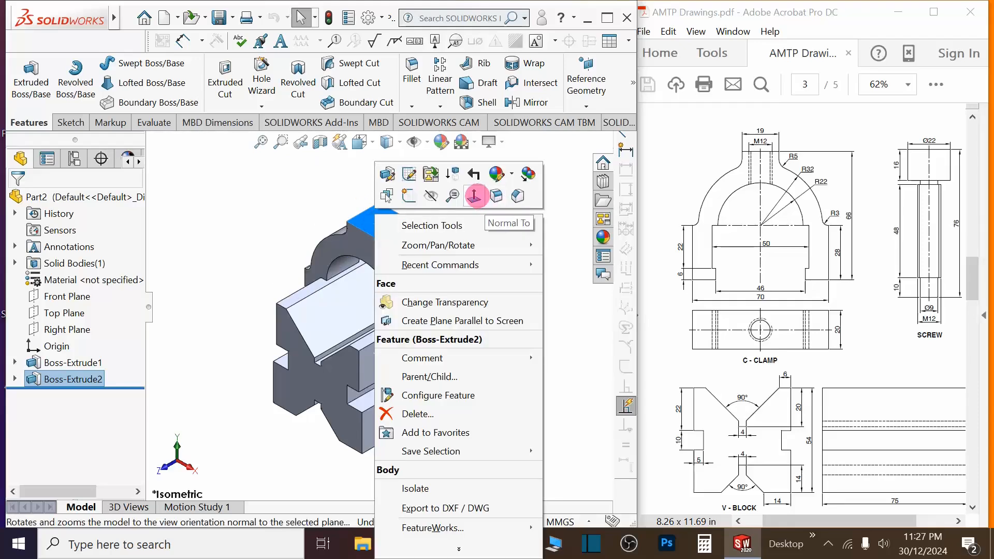
left_click(475, 196)
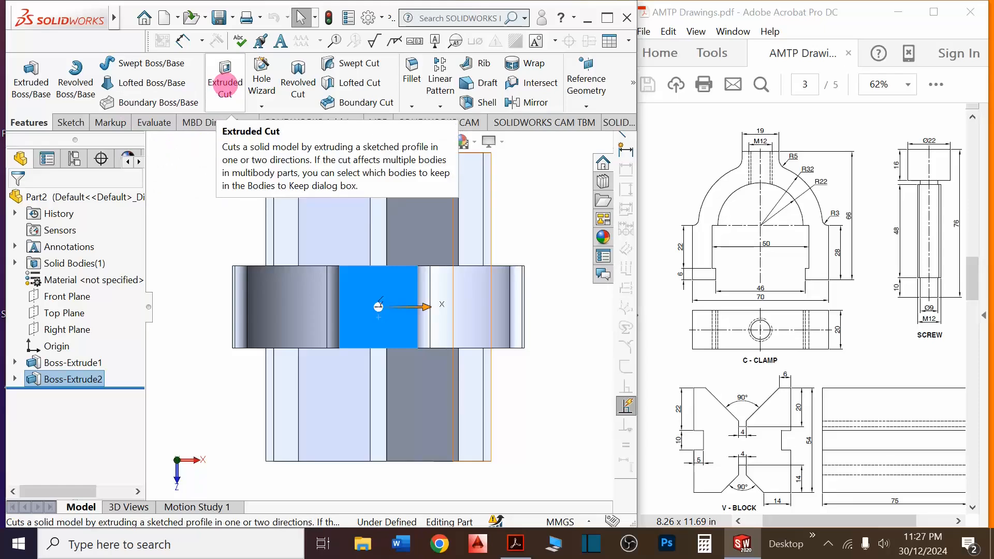
left_click(225, 86)
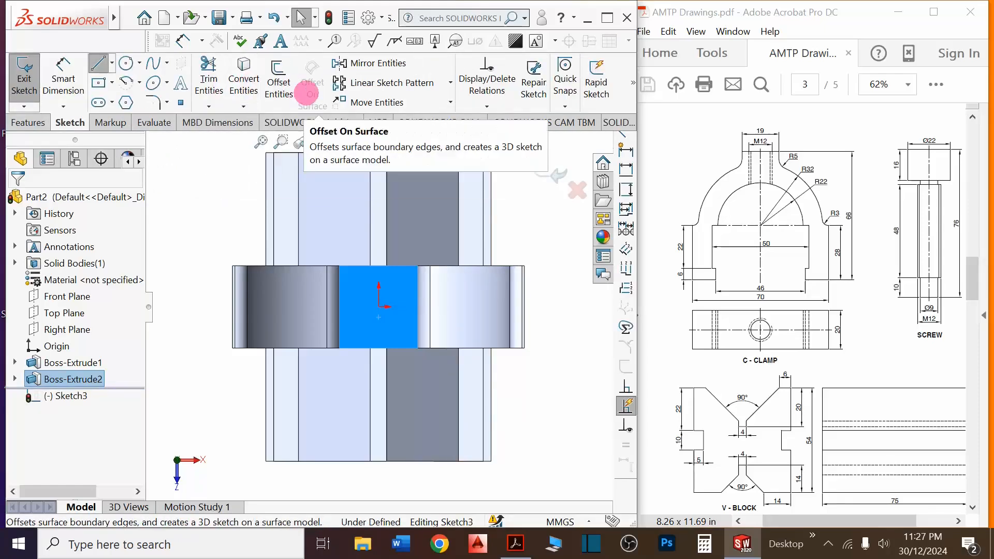
left_click(127, 64)
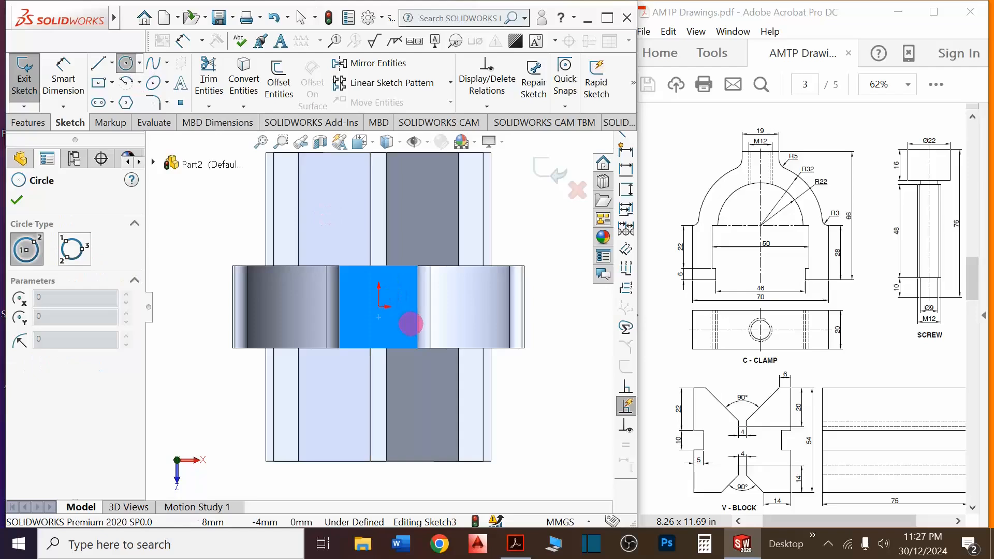
left_click_drag(379, 307, 386, 327)
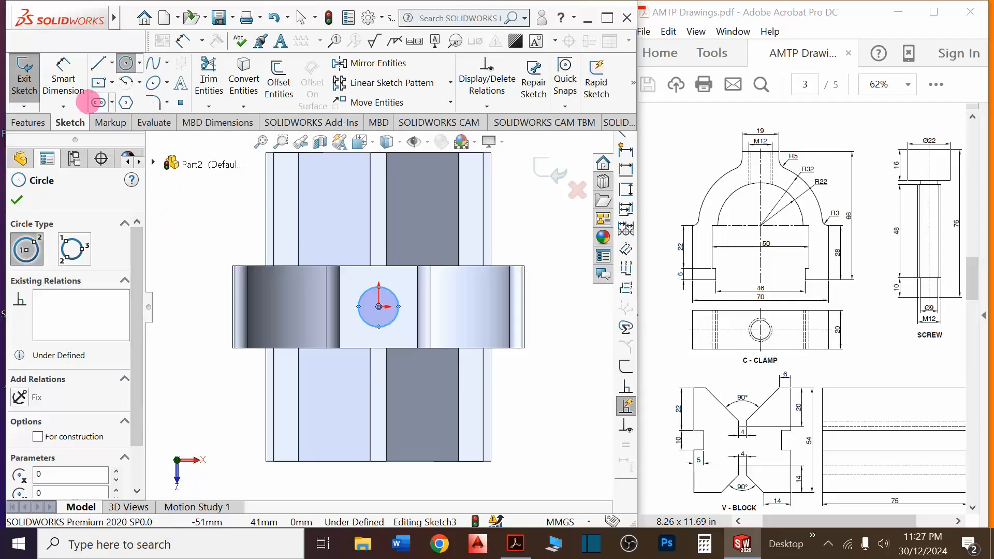
Dimension the circle on the boss's top face to a diameter of 12 mm
left_click(63, 78)
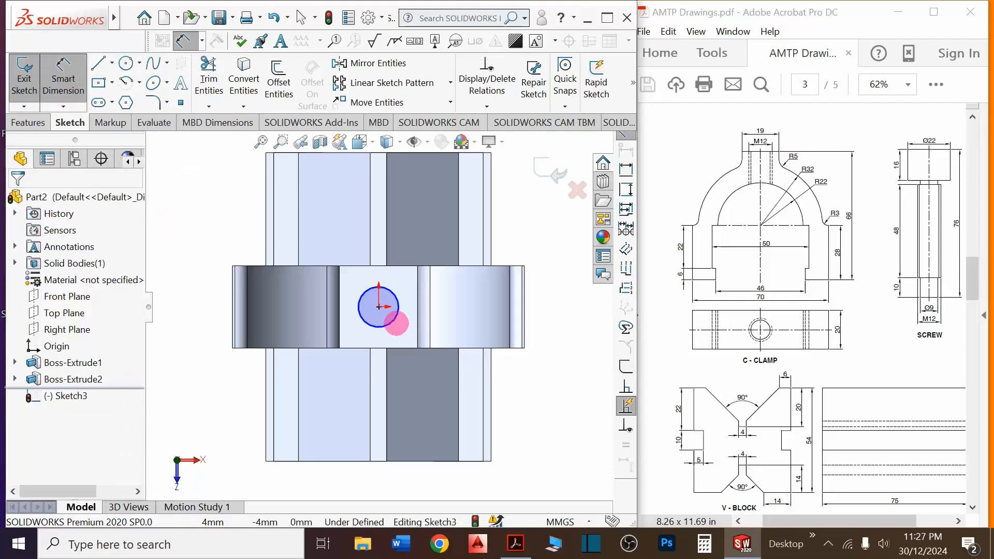
left_click(393, 321)
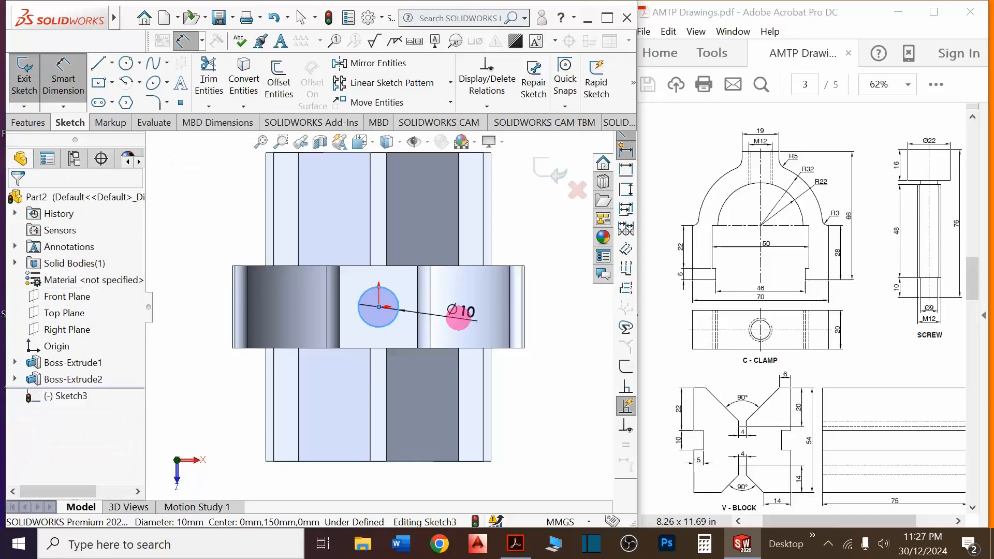
left_click(458, 319)
type("12")
key("Return")
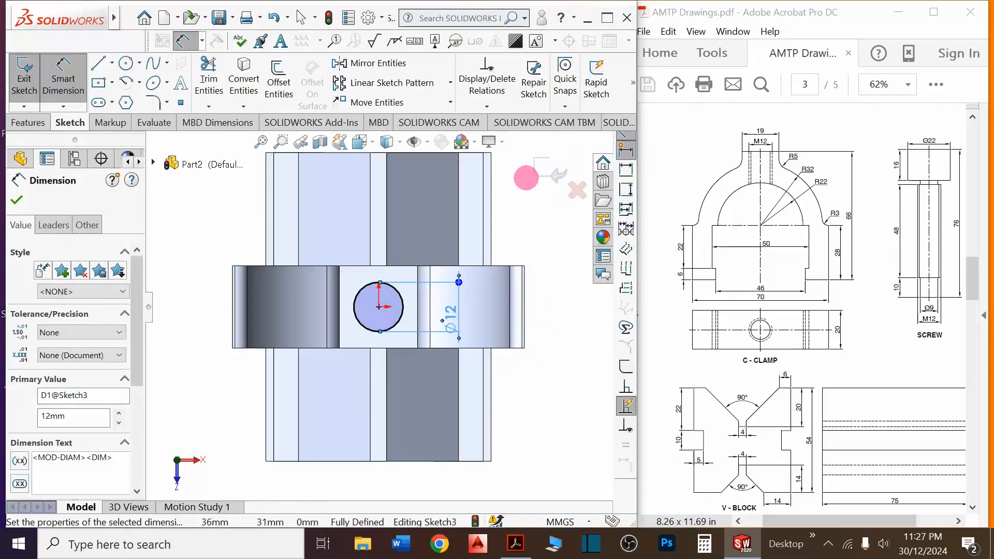
Finish the circle sketch and cut it down through the clamp's top boss with a Blind depth of 25 mm
left_click(549, 169)
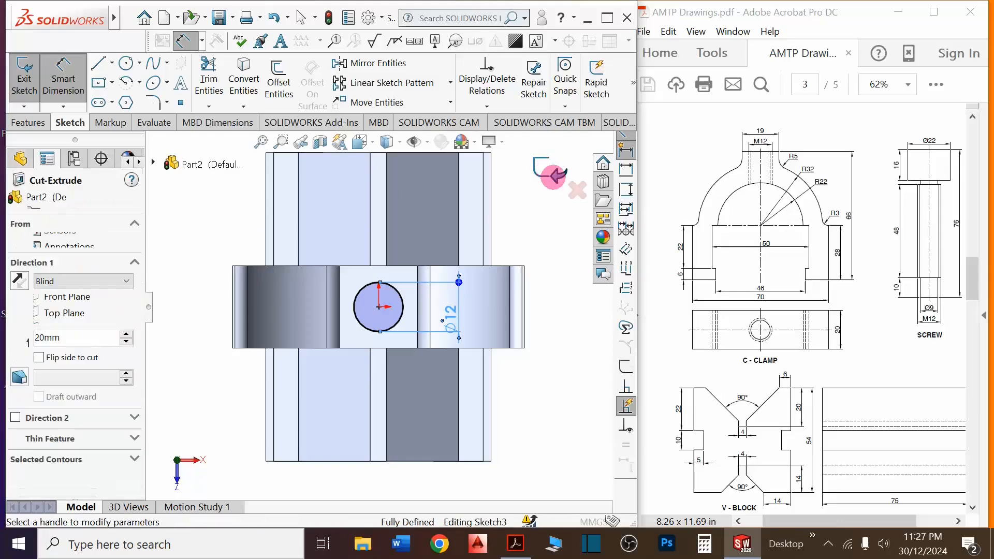
middle_click_drag(433, 368, 213, 322)
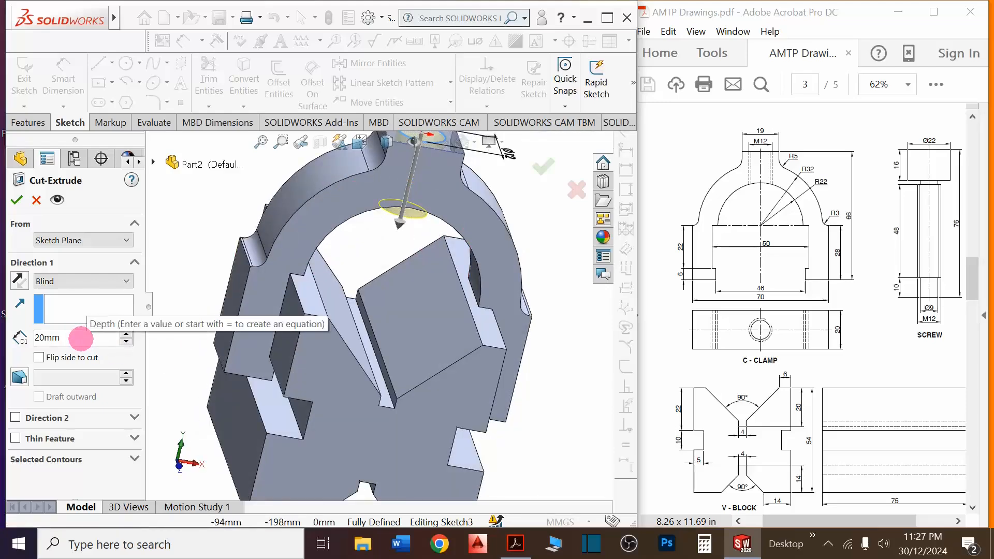
middle_click_drag(422, 233, 422, 280)
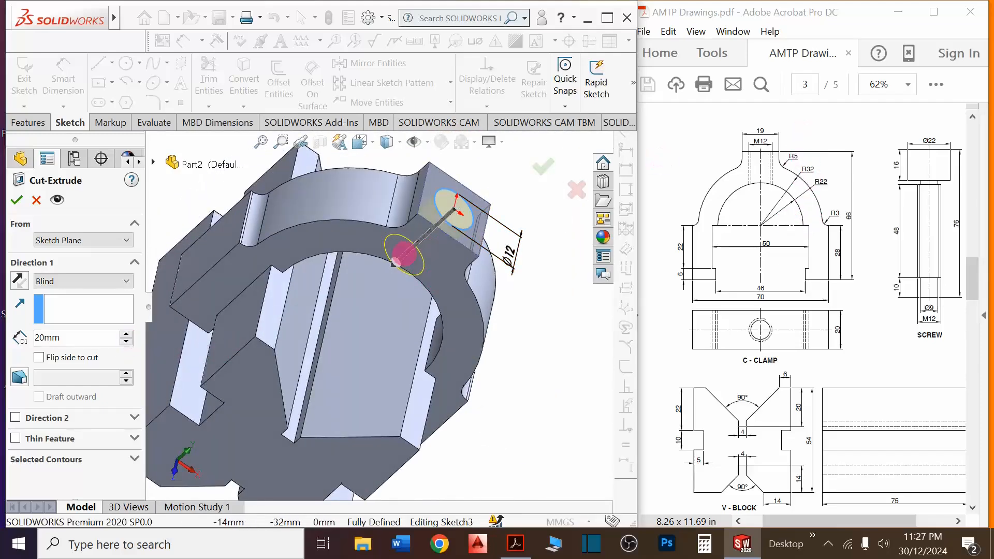
middle_click_drag(425, 265, 518, 222)
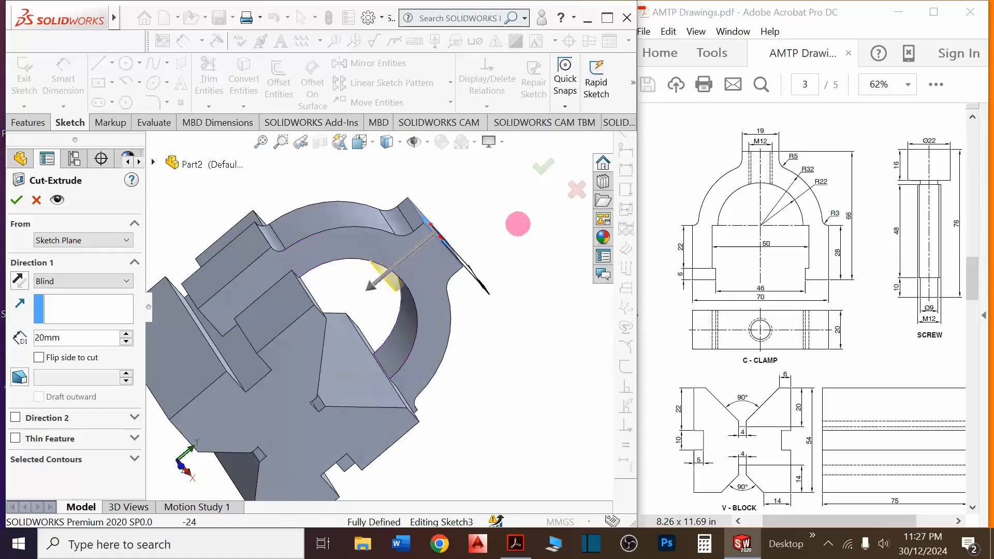
double_click(42, 337)
type("25")
key("Return")
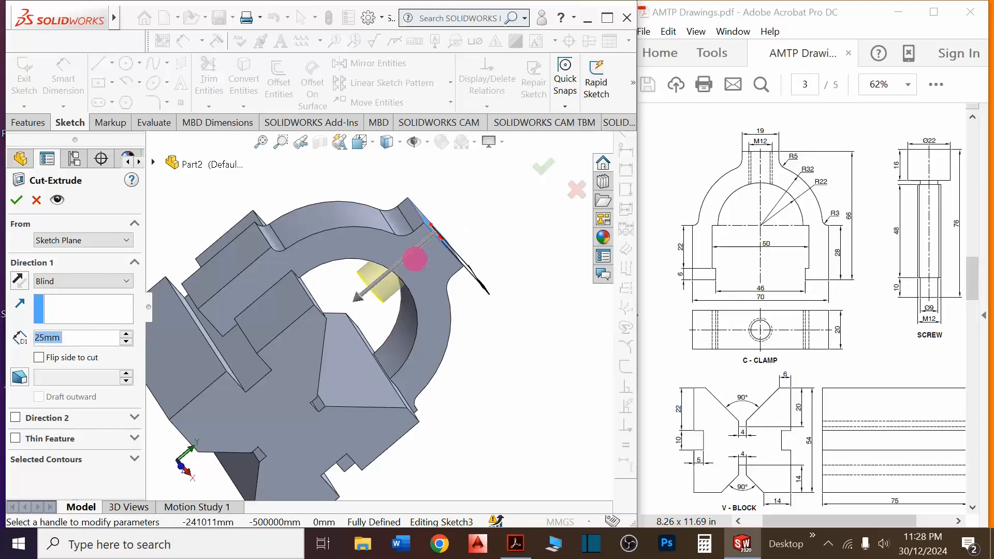
middle_click_drag(381, 274, 351, 285)
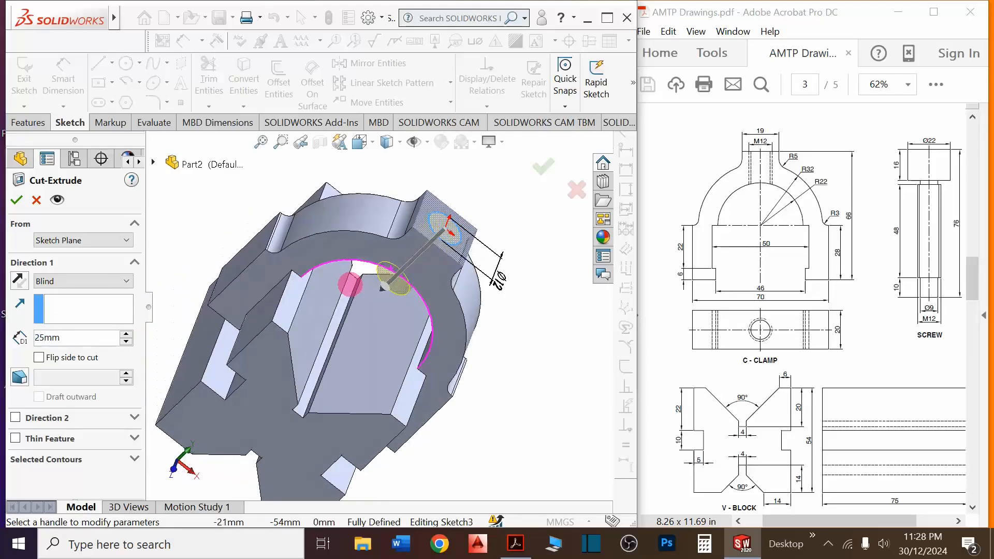
left_click(17, 200)
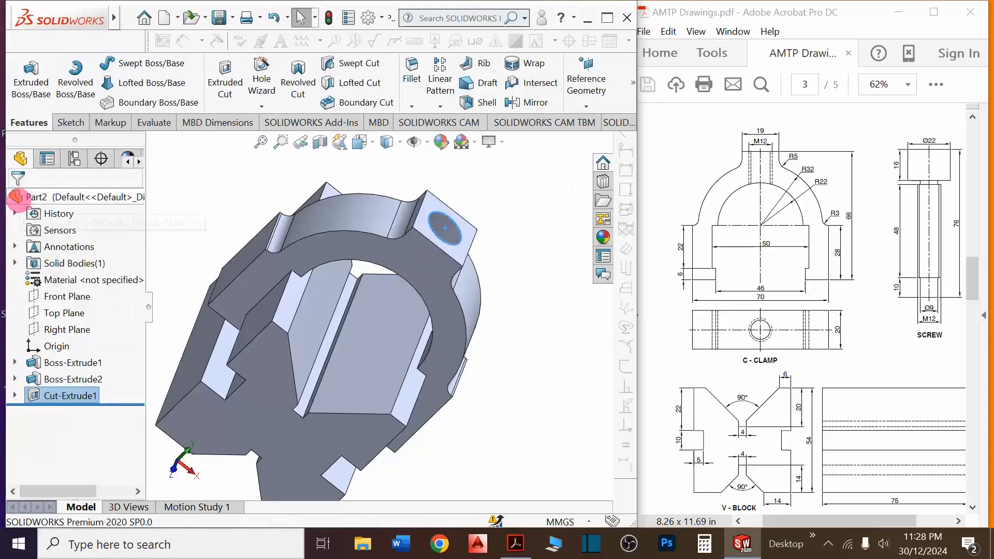
mouse_move(455, 221)
middle_mouse_down()
mouse_move(404, 284)
mouse_move(473, 216)
middle_mouse_up()
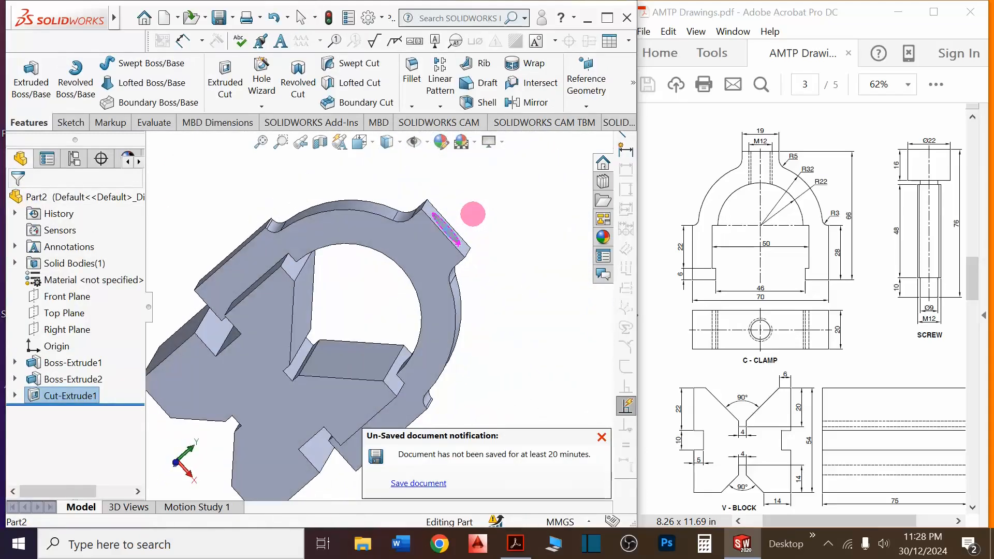
left_click(527, 318)
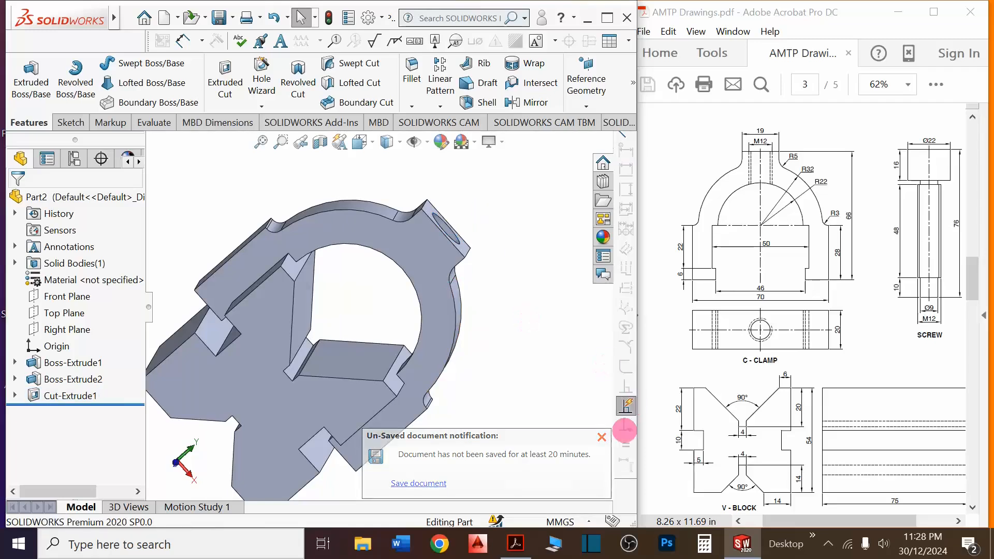
Dismiss the unsaved document notification and find the dimensioned screw profile on page 5 of the PDF
left_click(602, 437)
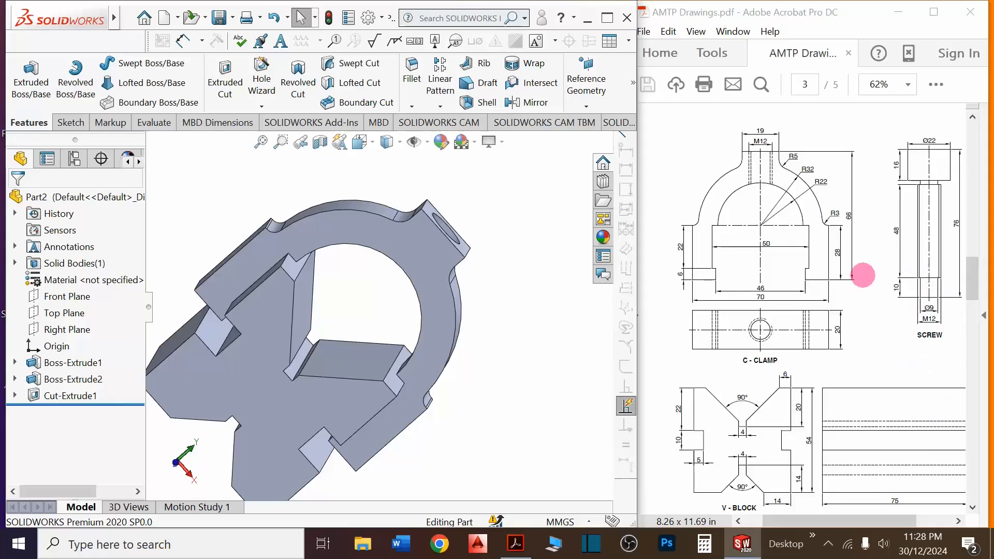
scroll(826, 273, "down", 2)
scroll(829, 273, "down", 8)
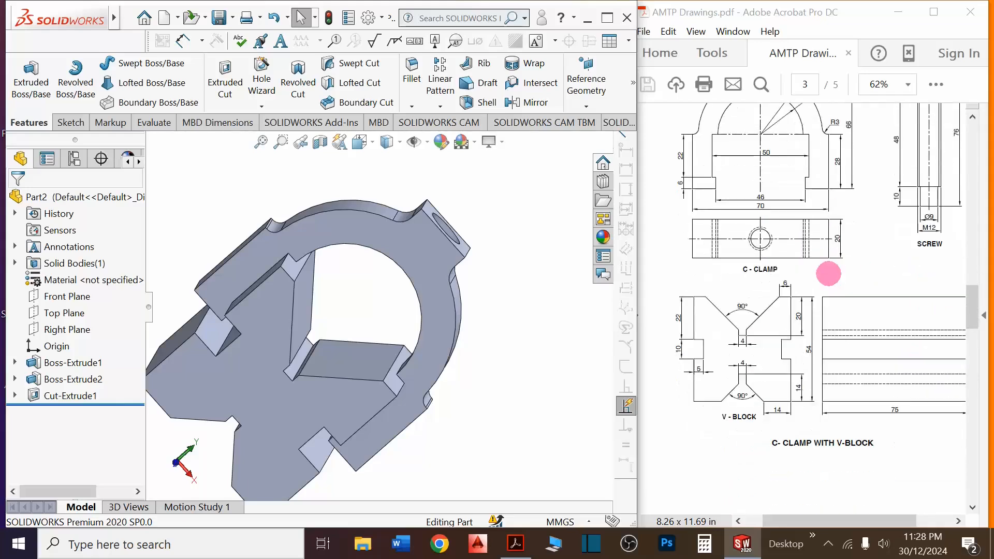
scroll(828, 273, "down", 6)
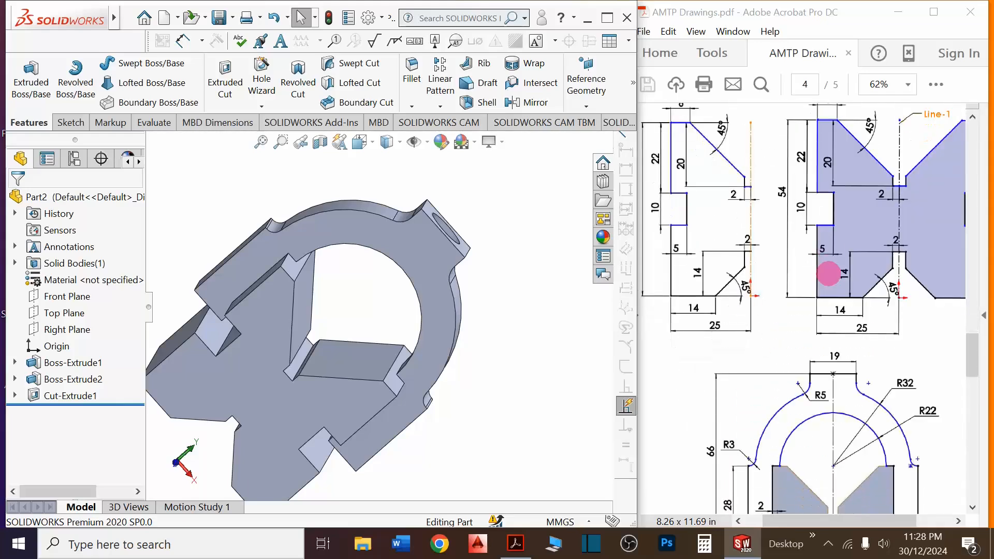
scroll(829, 274, "down", 10)
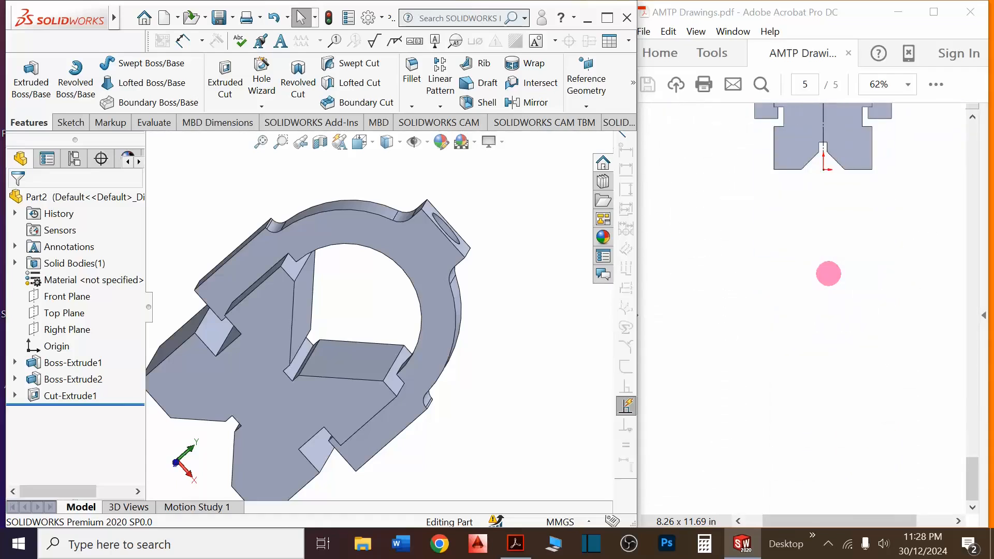
scroll(828, 272, "up", 12)
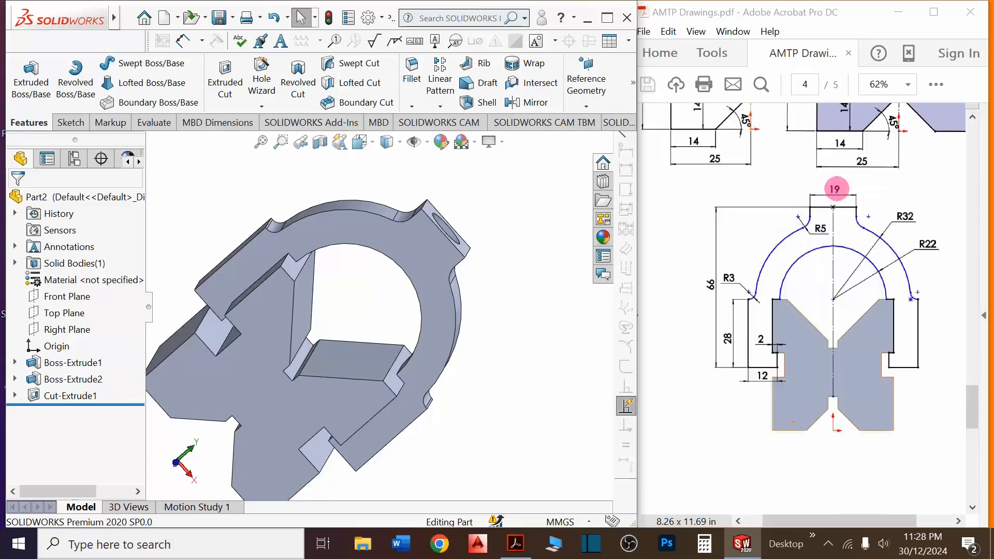
scroll(835, 187, "down", 4)
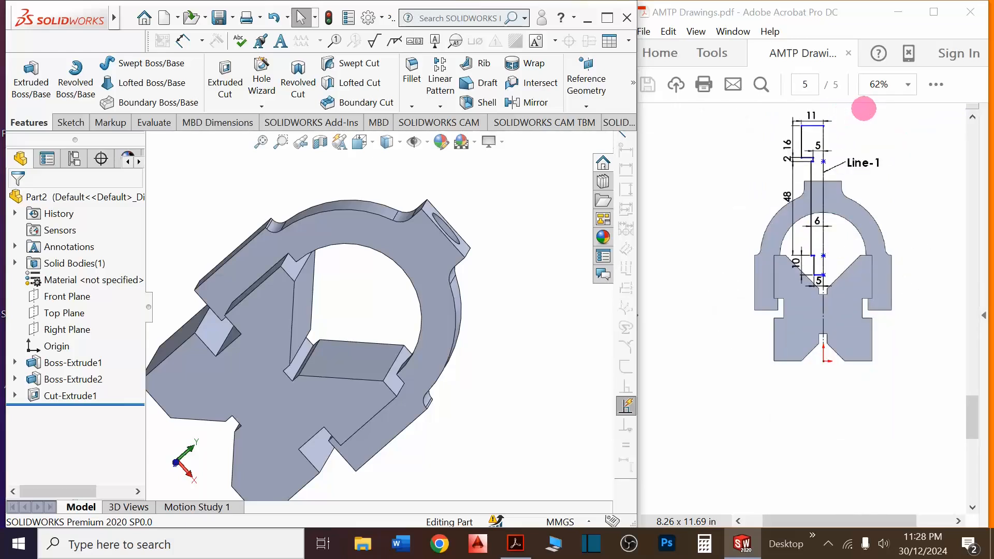
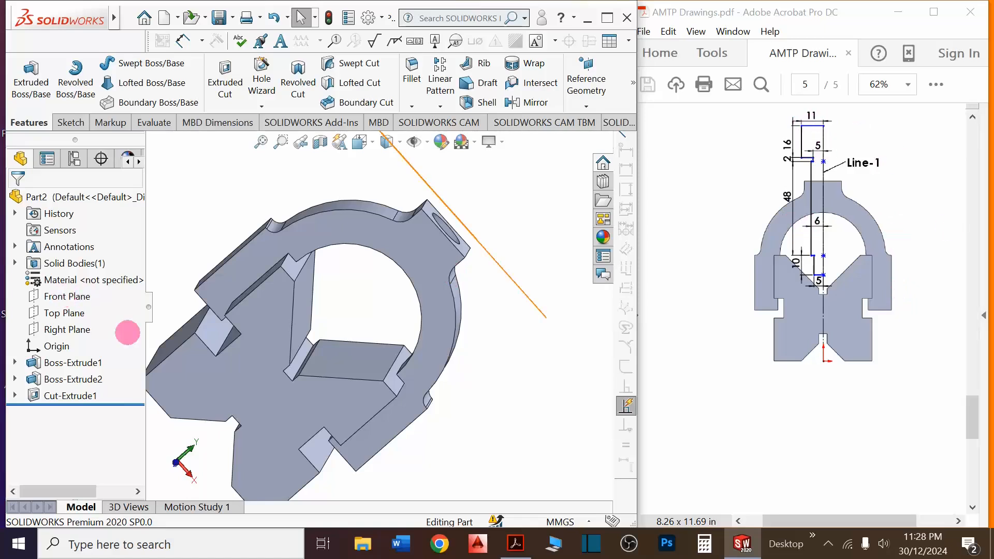
Start a Revolved Boss/Base sketch on the Front Plane, viewed normal to the plane
left_click(67, 297)
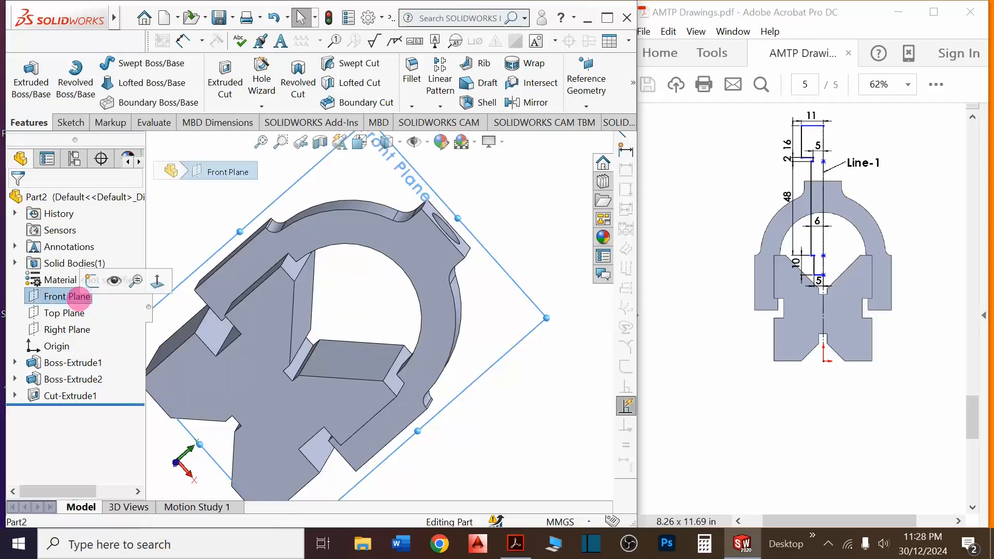
left_click(154, 280)
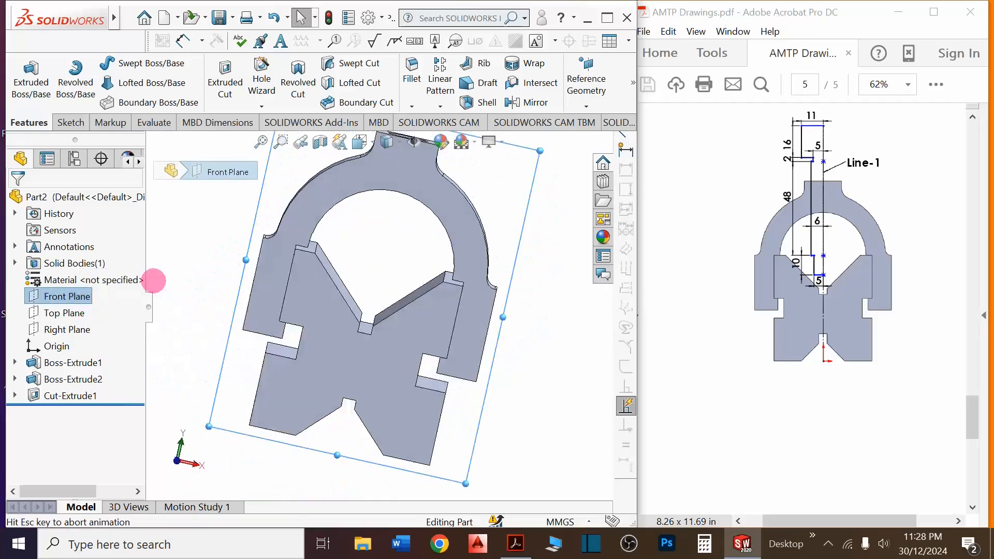
scroll(384, 317, "down", 1)
scroll(384, 317, "up", 5)
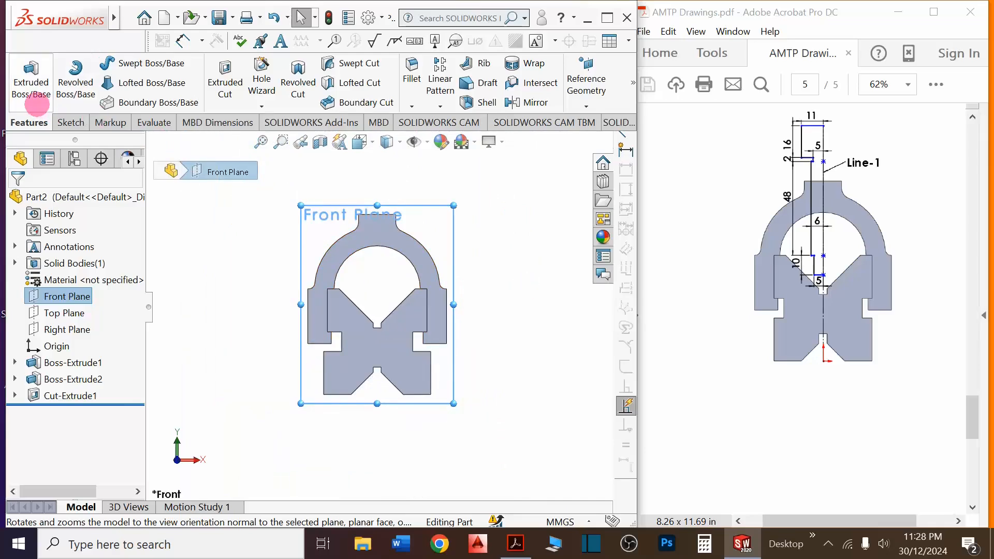
left_click(76, 82)
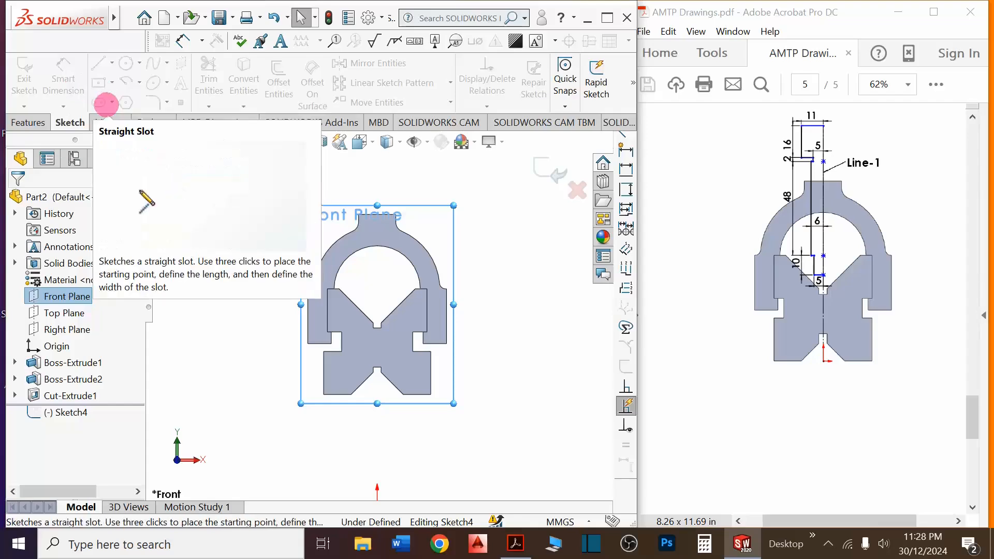
Draw a vertical centerline from the origin up through the clamp to well above its top boss
left_click(111, 62)
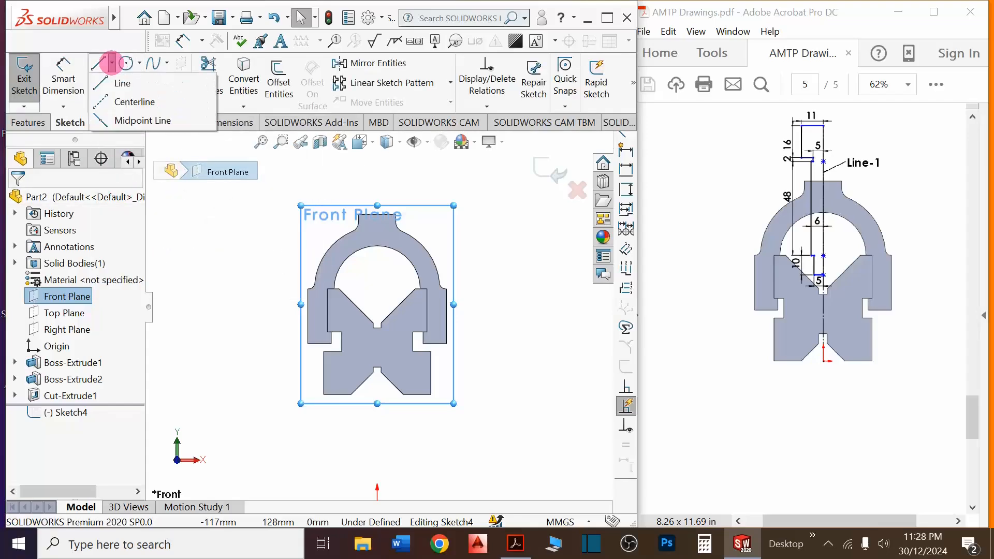
left_click(124, 101)
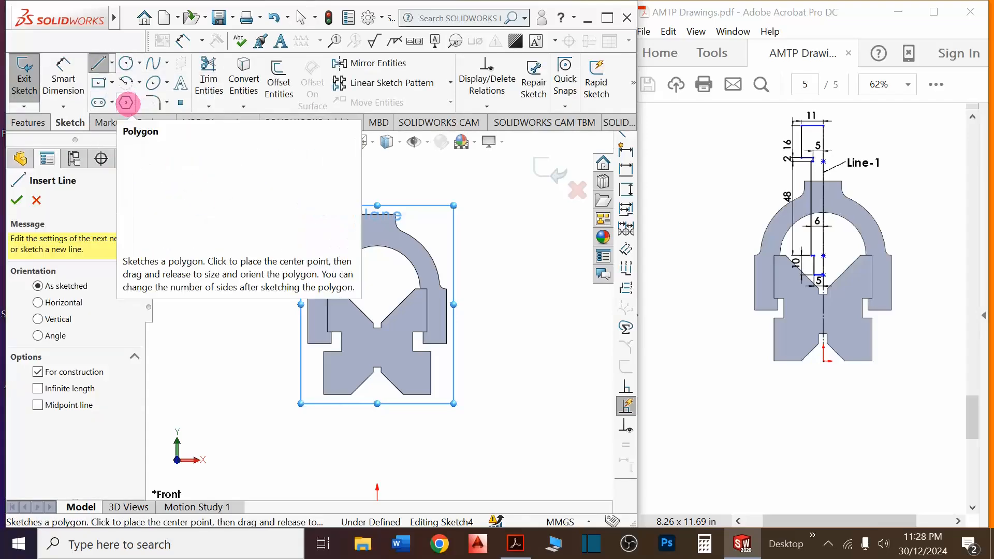
scroll(373, 257, "up", 1)
left_click(379, 452)
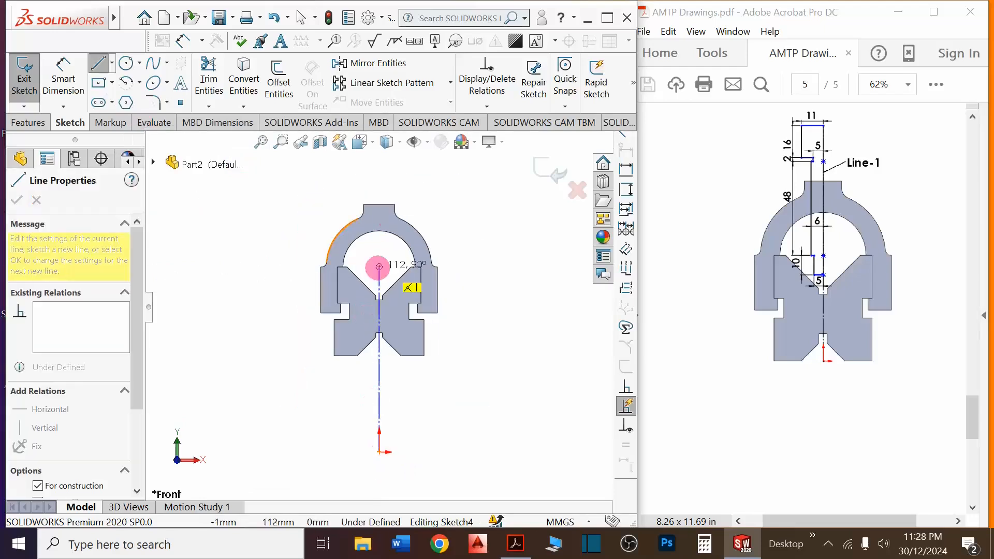
left_click(380, 183)
scroll(379, 183, "up", 2)
double_click(378, 181)
key("Escape")
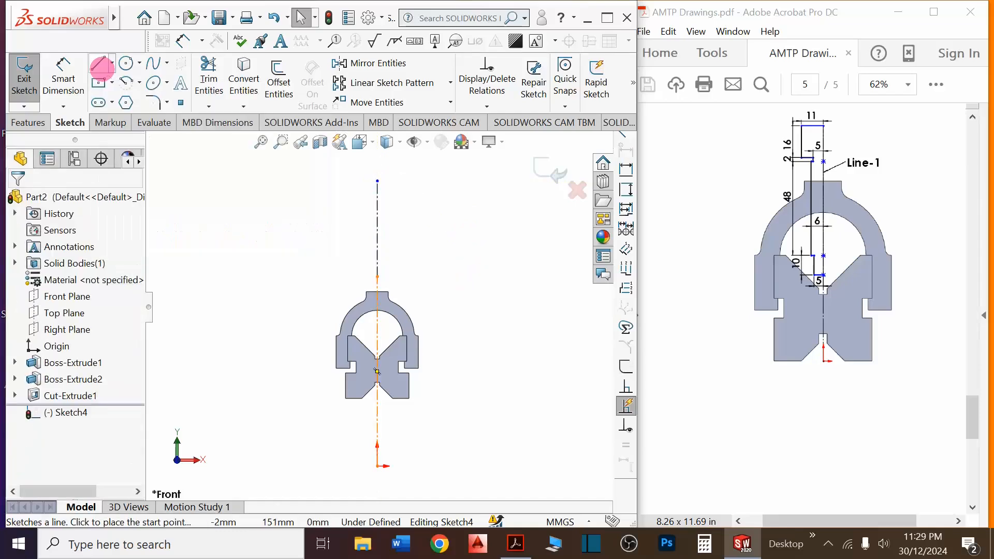
Sketch the screw's lower half-profile from the centerline: a short bottom edge, stepped tip and vertical shank line about 52 mm long, ending above the boss
left_click(100, 66)
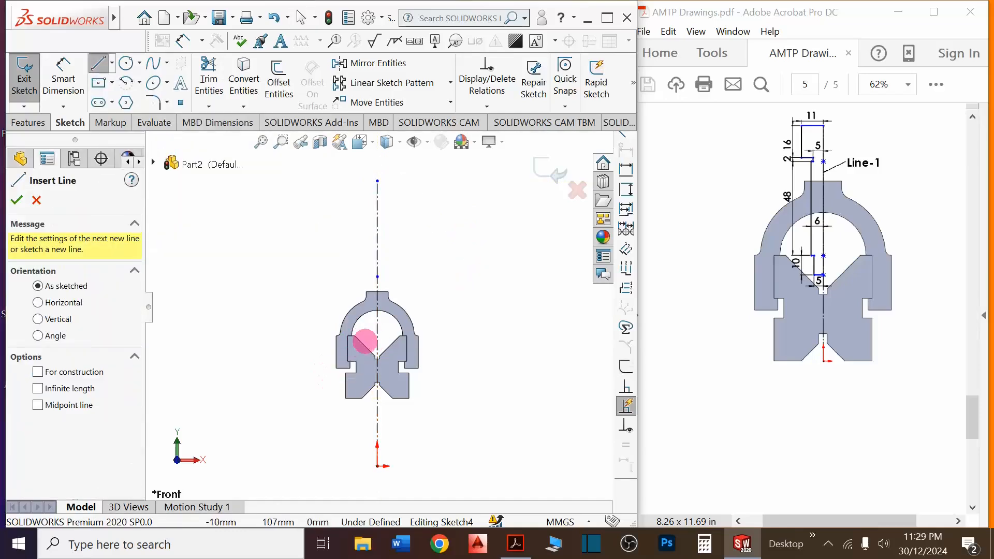
scroll(371, 344, "up", 3)
left_click(371, 345)
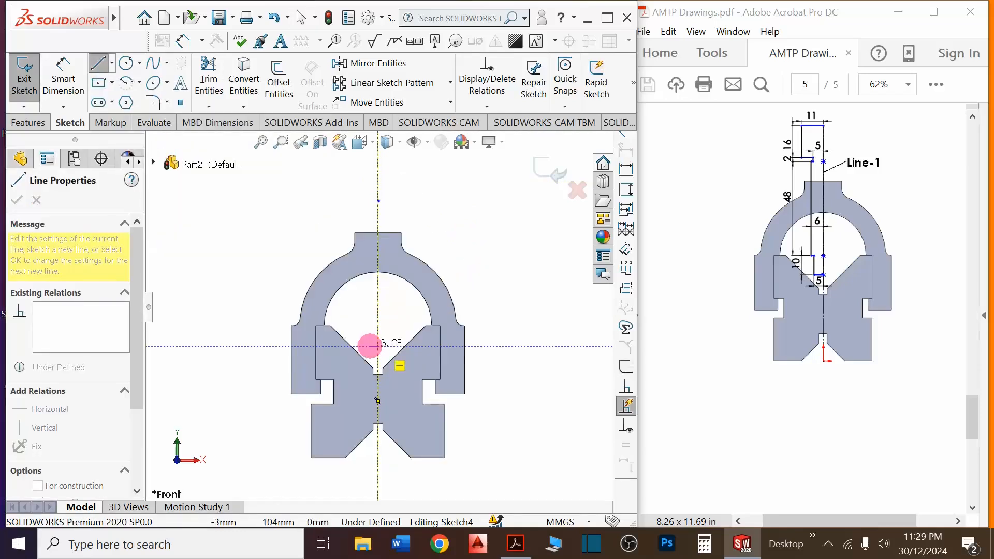
left_click(378, 346)
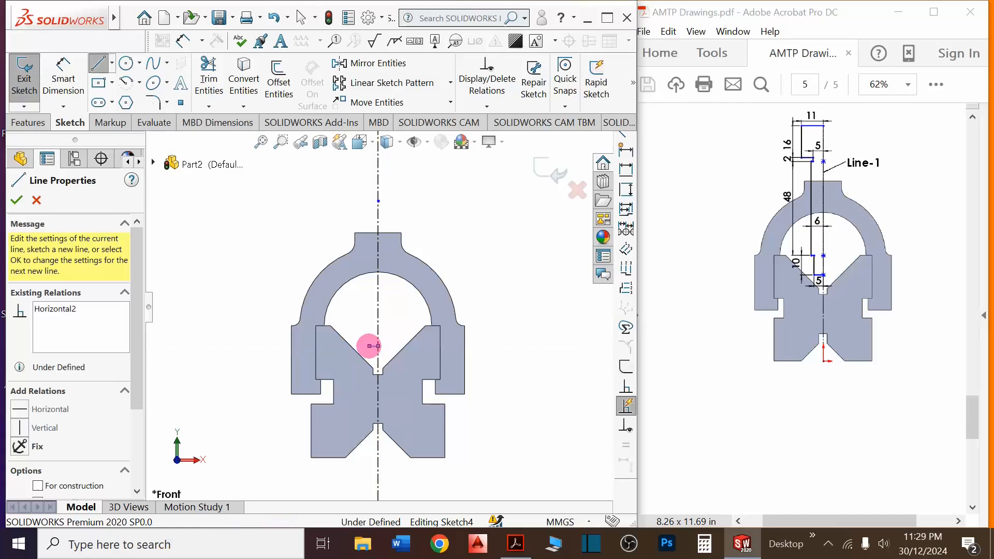
left_click(369, 346)
left_click(369, 322)
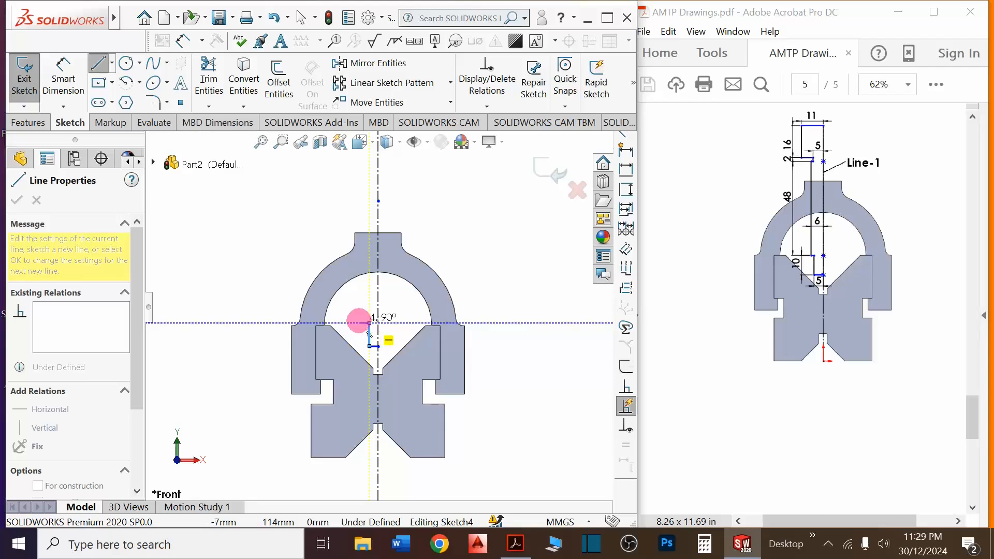
left_click(362, 322)
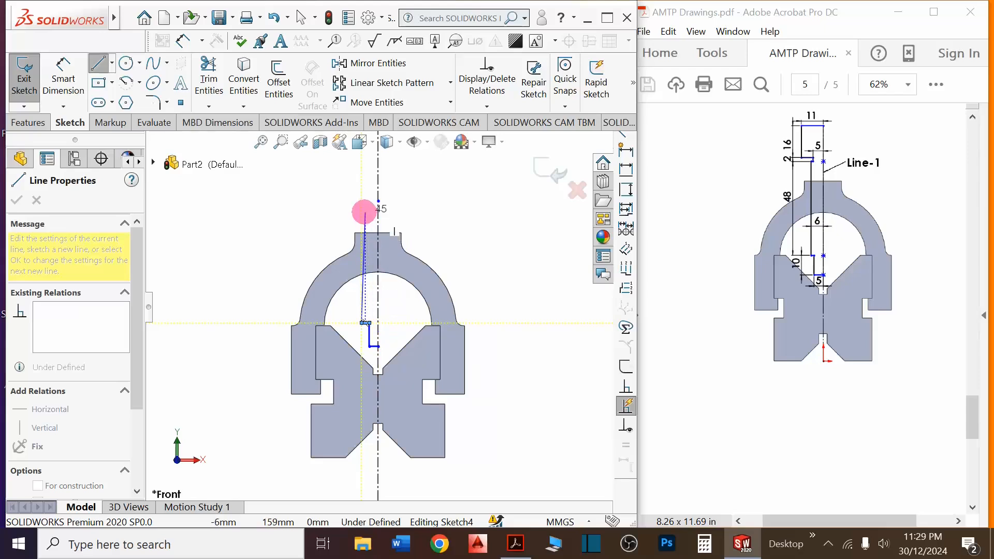
left_click(361, 196)
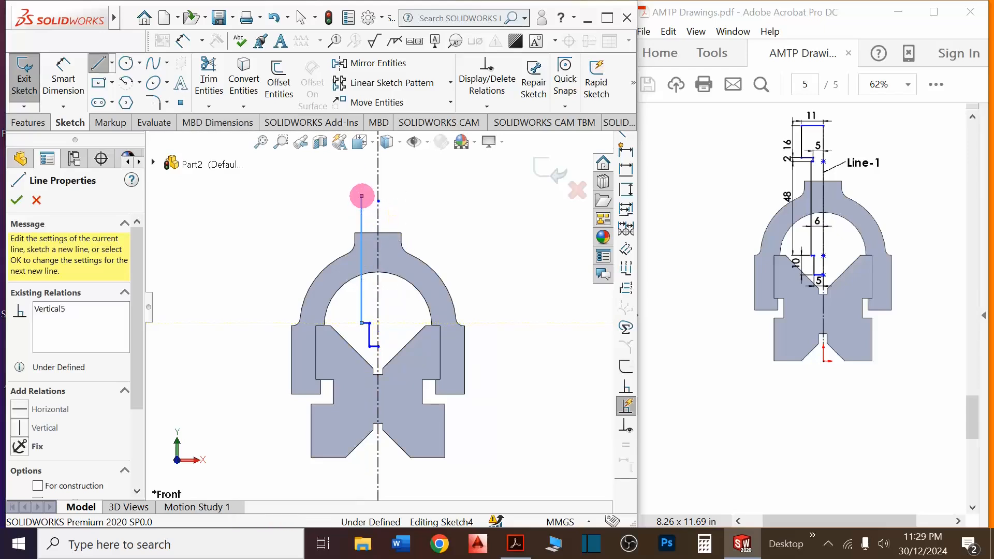
Continue the profile above the shank with a small inward neck step and a horizontal shoulder line running outward about 8 mm
scroll(362, 200, "down", 3)
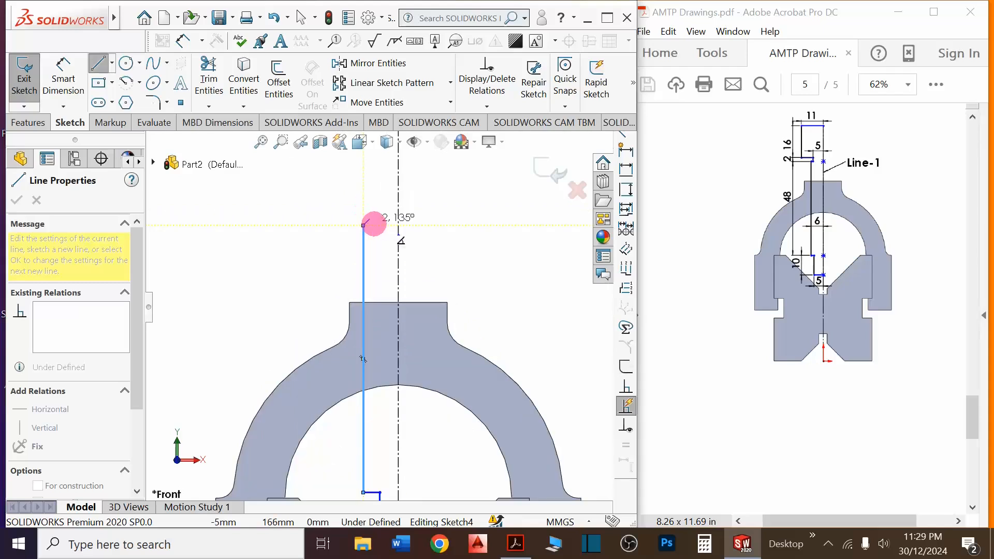
scroll(373, 224, "down", 2)
scroll(375, 238, "down", 2)
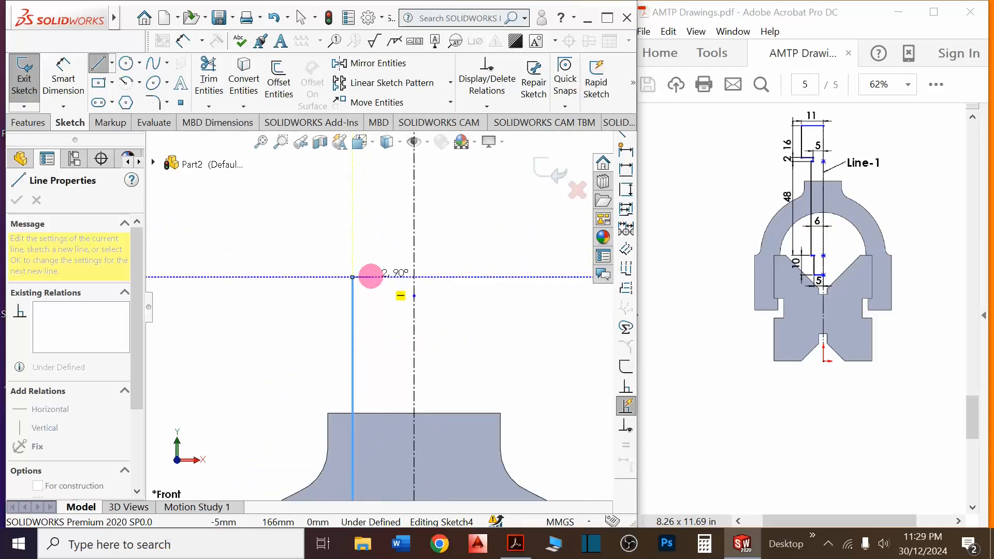
left_click(371, 278)
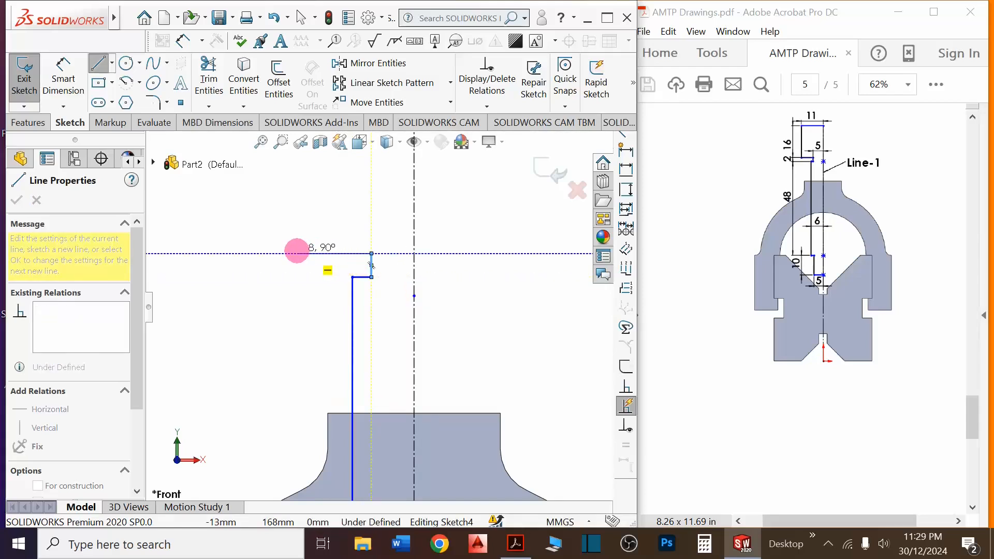
left_click(291, 254)
scroll(291, 251, "down", 2)
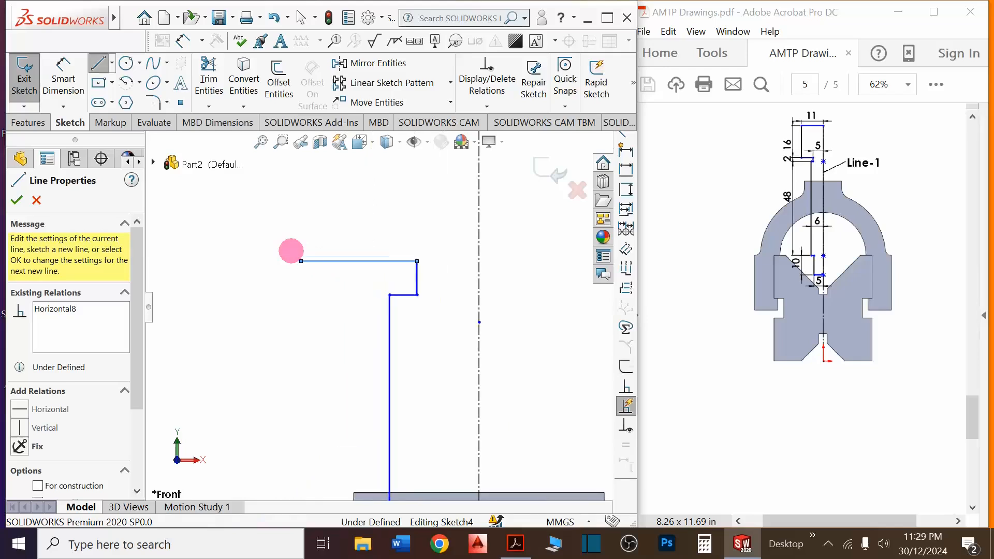
Sketch the screw head about 15 mm high and 13 mm wide, and close the profile along the centerline down to the tip
scroll(309, 208, "down", 3)
scroll(385, 311, "up", 5)
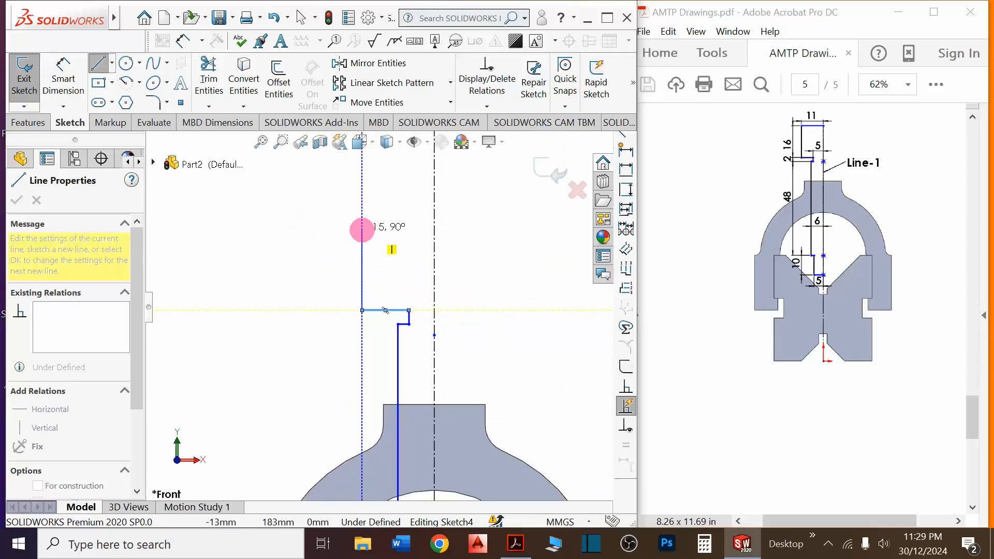
left_click(362, 230)
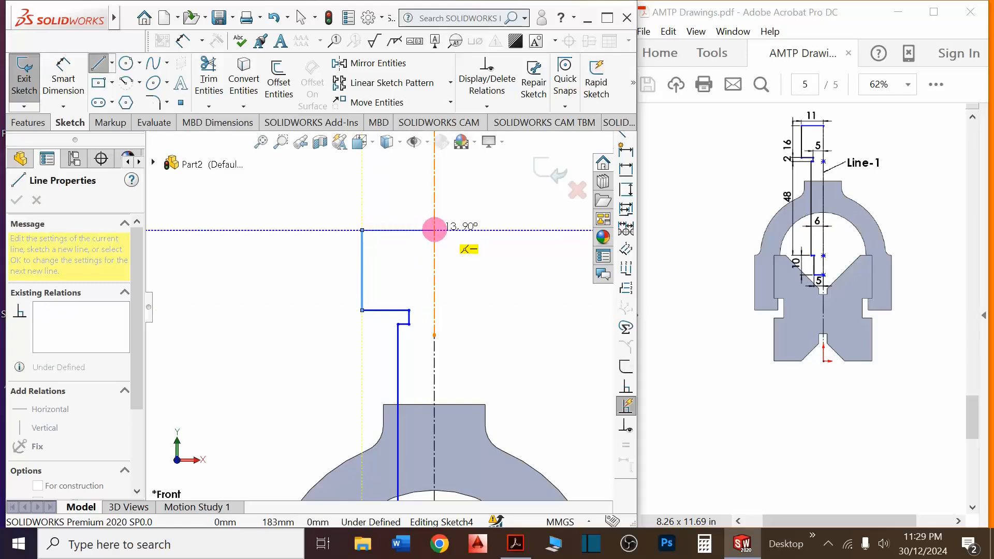
double_click(435, 230)
scroll(435, 230, "down", 8)
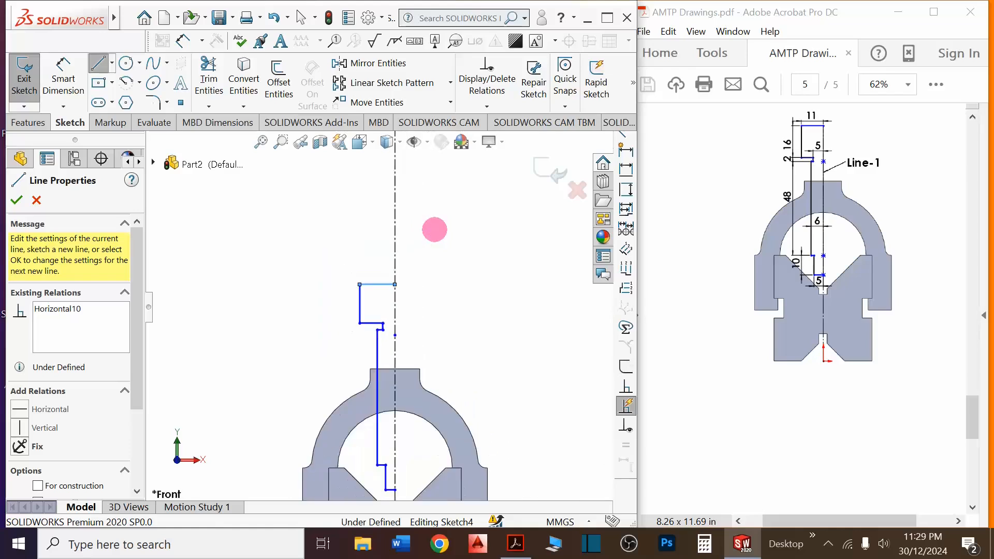
left_click(388, 293)
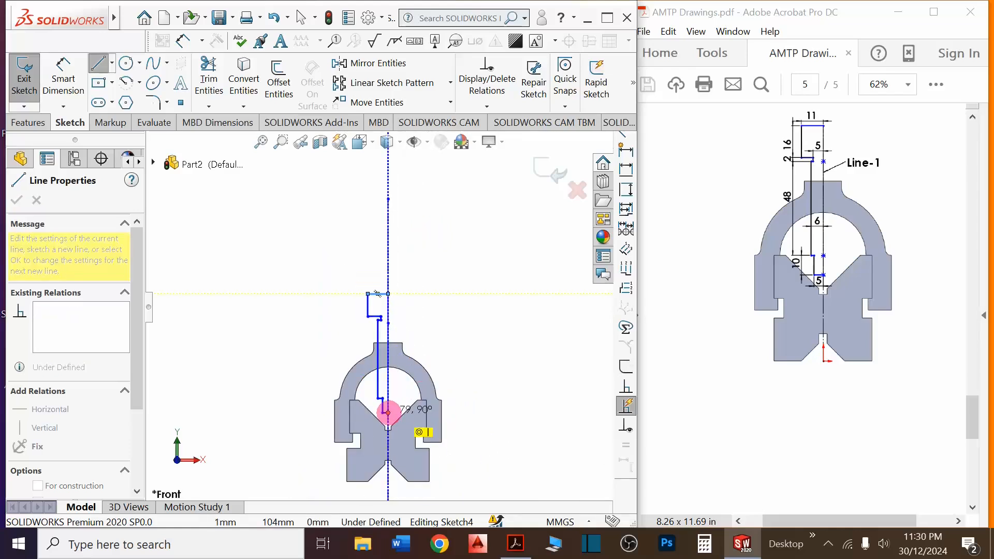
left_click(389, 413)
key("Escape")
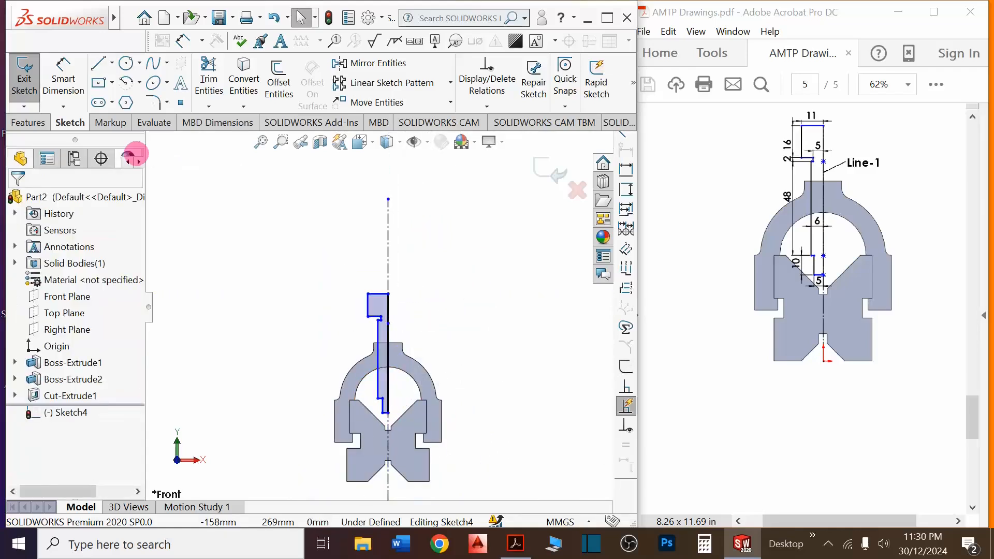
Dimension the top edge of the screw head to 11 mm
left_click(64, 75)
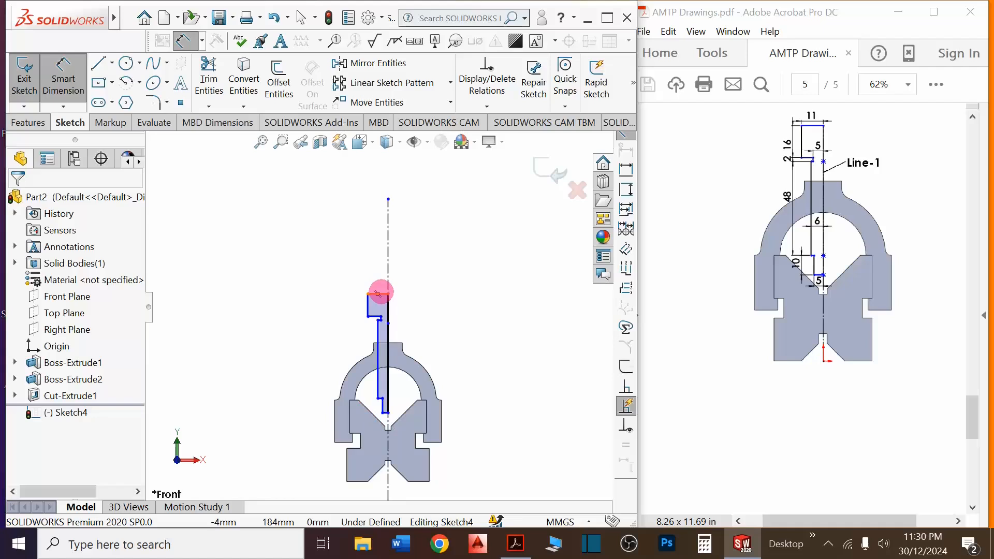
scroll(379, 295, "down", 5)
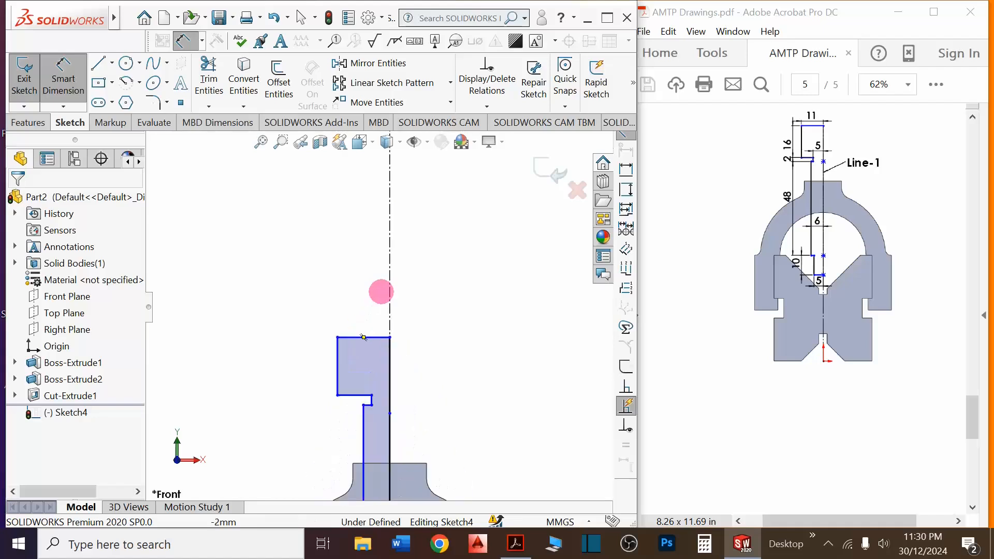
left_click(381, 327)
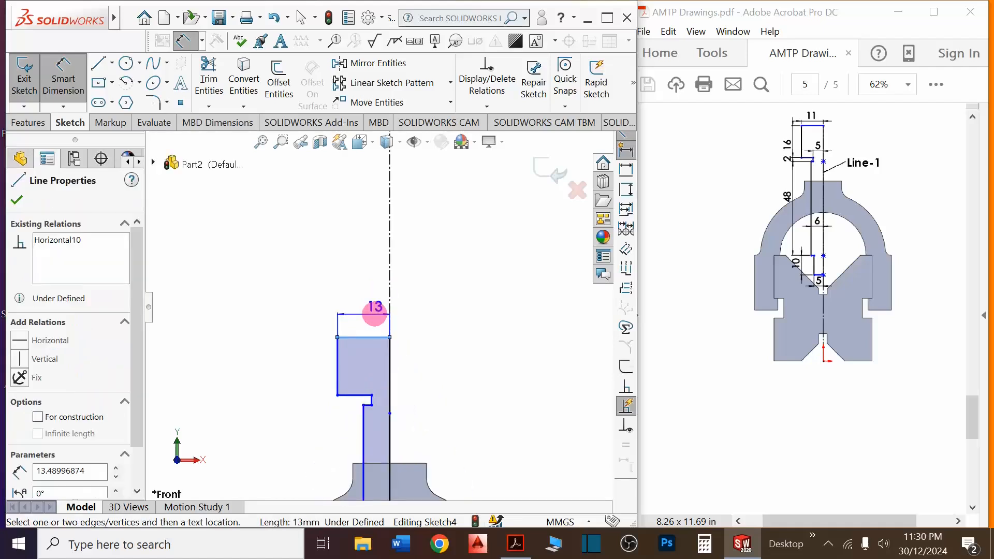
left_click(373, 313)
type("11")
key("Return")
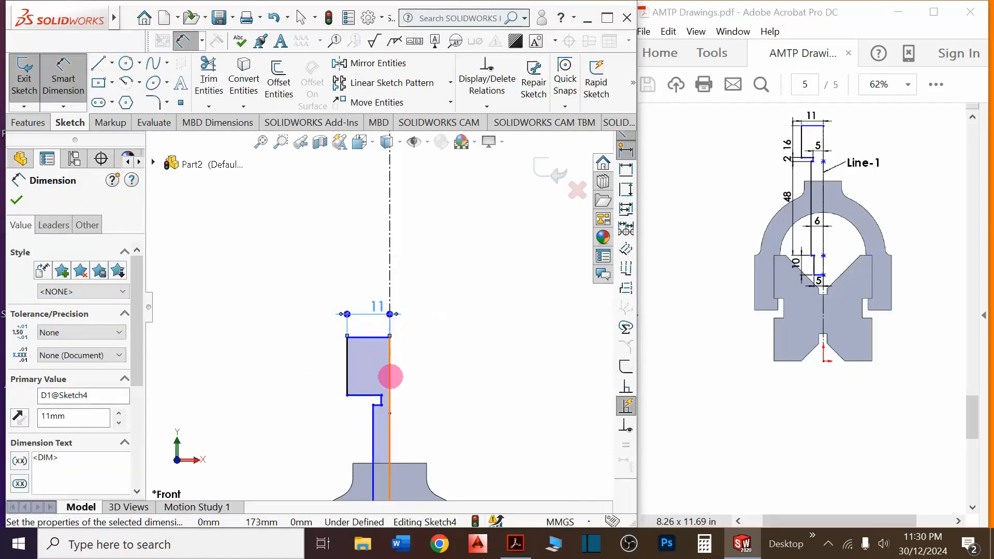
Dimension the neck line below the screw head to 5 mm from the profile's axis line
left_click(382, 403)
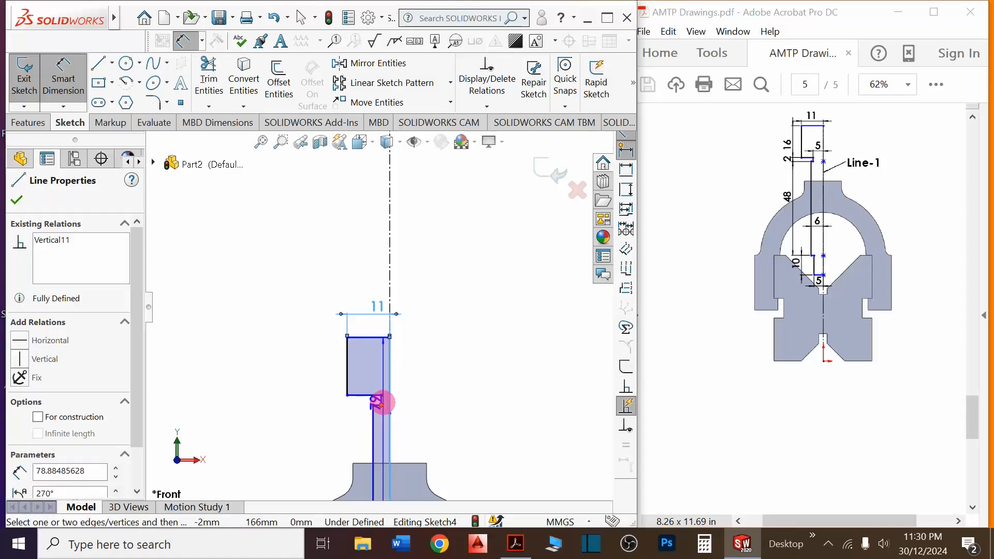
scroll(382, 403, "up", 2)
scroll(395, 340, "down", 5)
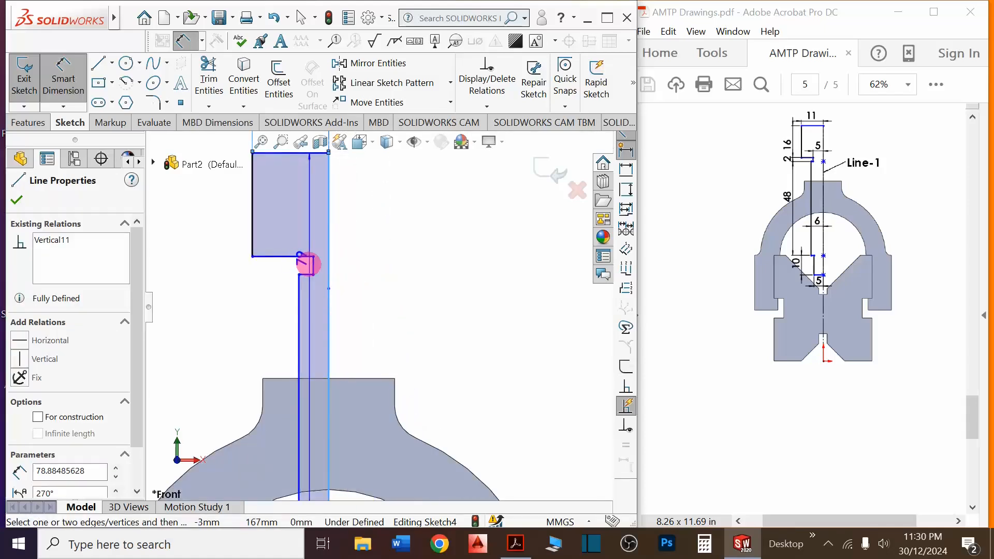
left_click(313, 264)
left_click(321, 223)
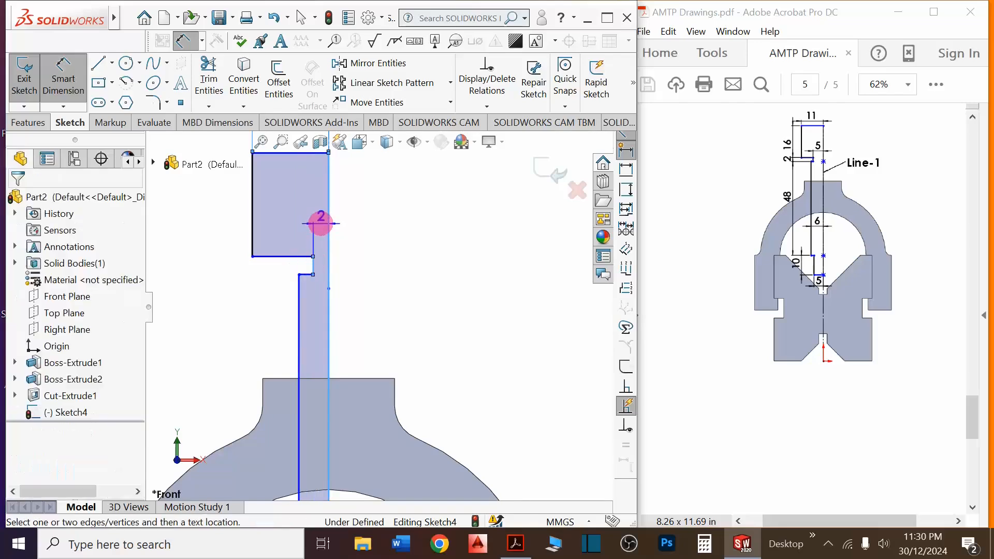
type("5")
key("Return")
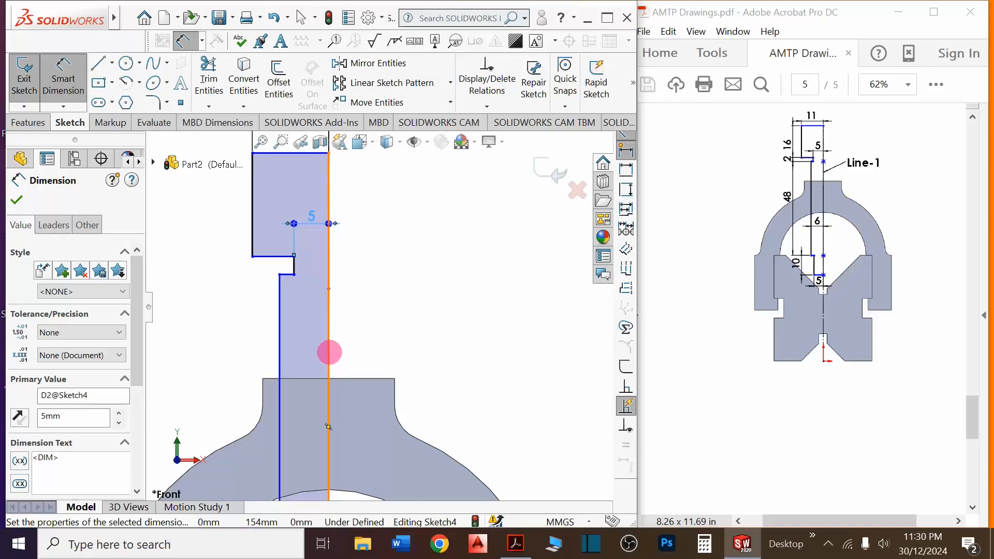
Dimension the long shank line to 6 mm from the profile's axis line
left_click(329, 353)
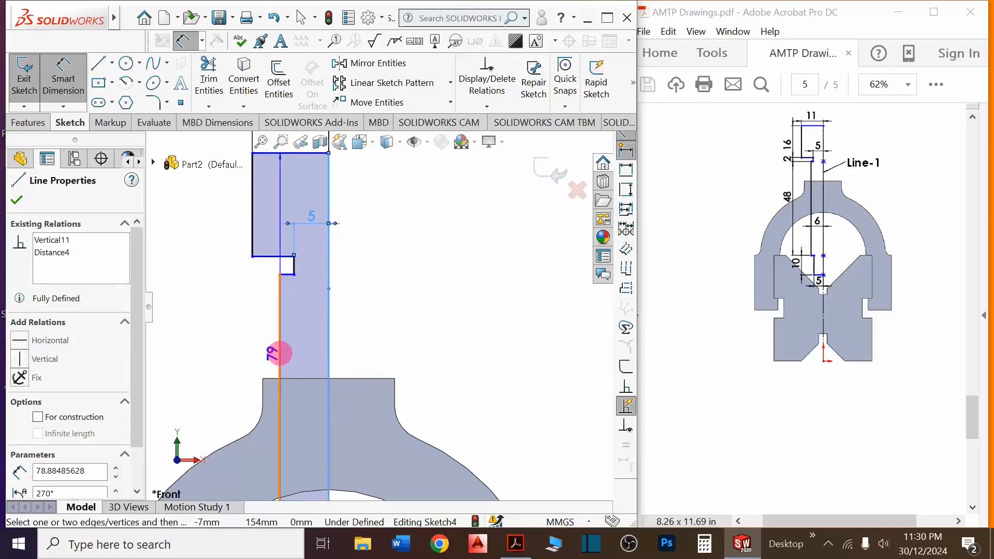
left_click(280, 354)
left_click(355, 345)
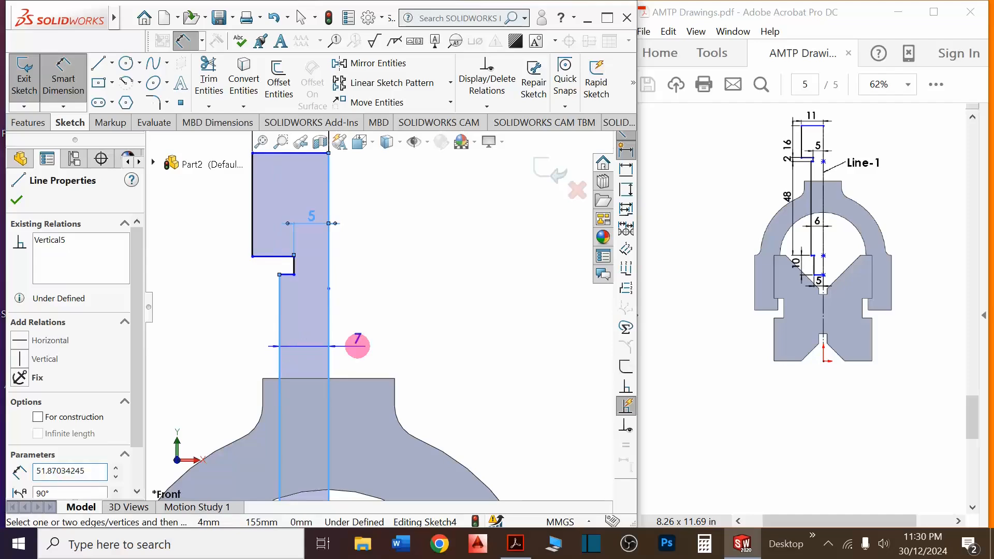
type("6")
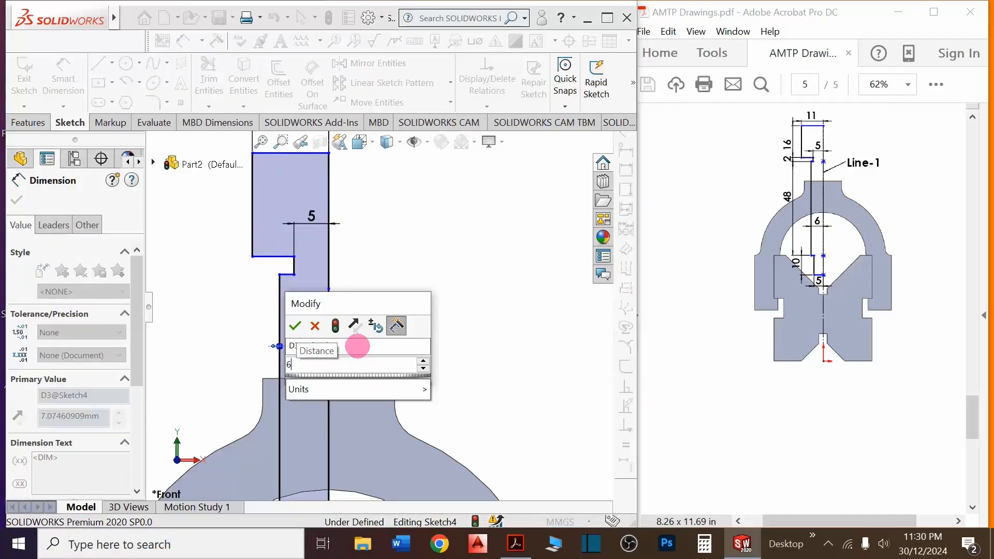
key("Return")
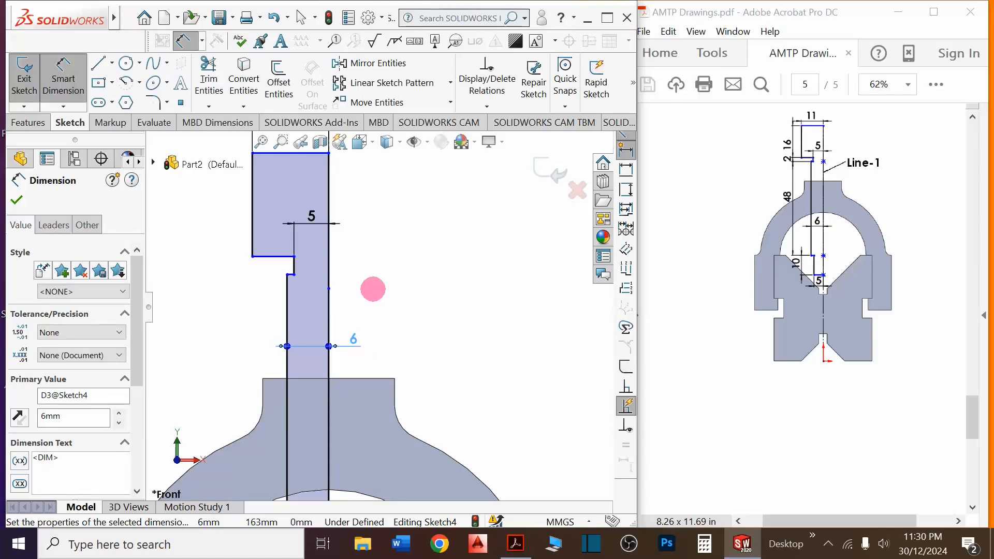
Dimension the bottom edge of the screw tip to 5 mm
scroll(372, 289, "up", 5)
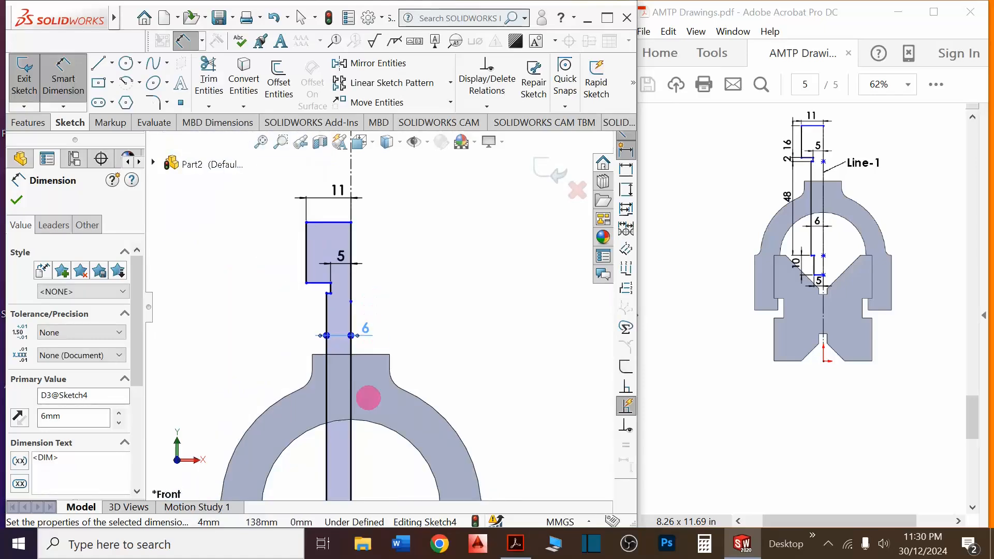
scroll(394, 330, "down", 4)
scroll(394, 331, "up", 3)
scroll(382, 438, "up", 3)
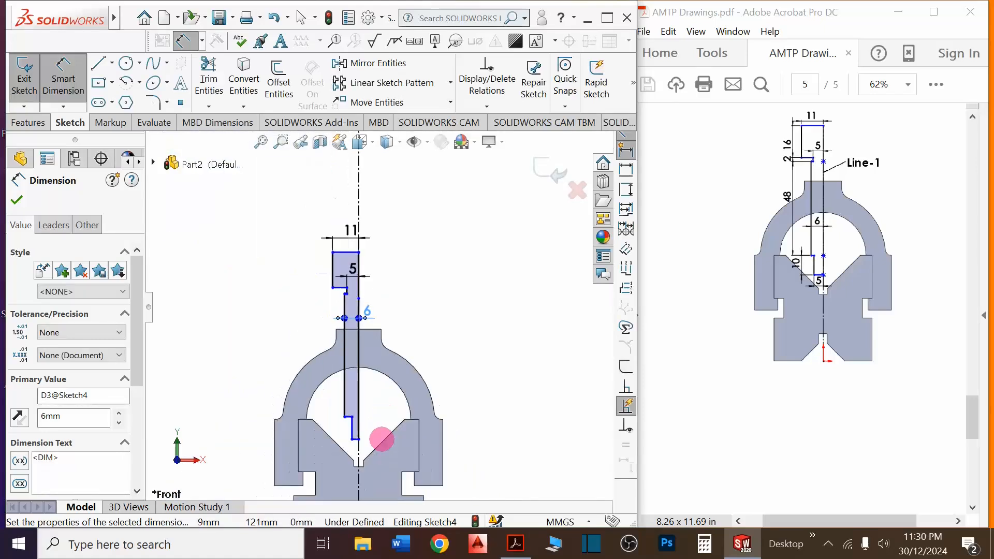
scroll(349, 451, "down", 6)
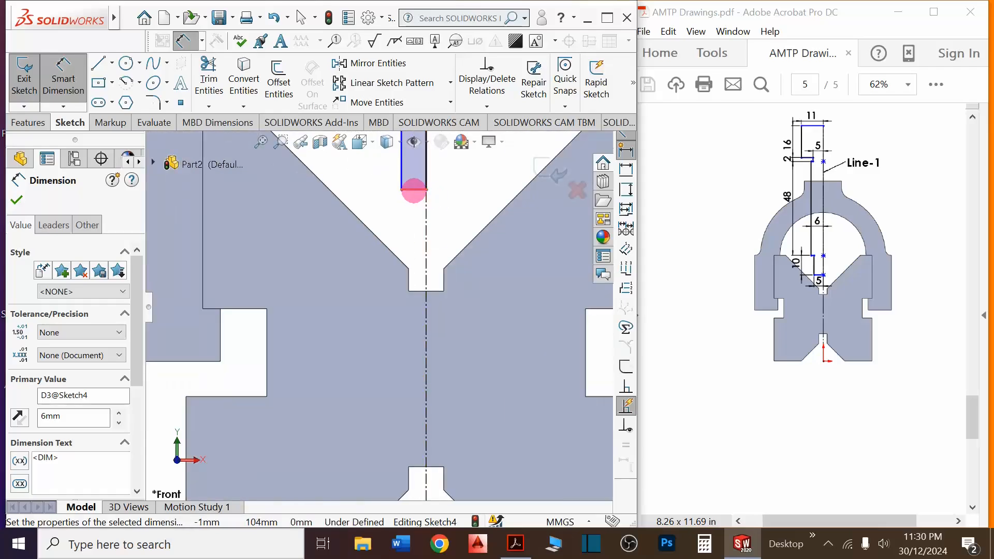
left_click(411, 202)
double_click(410, 200)
type("5")
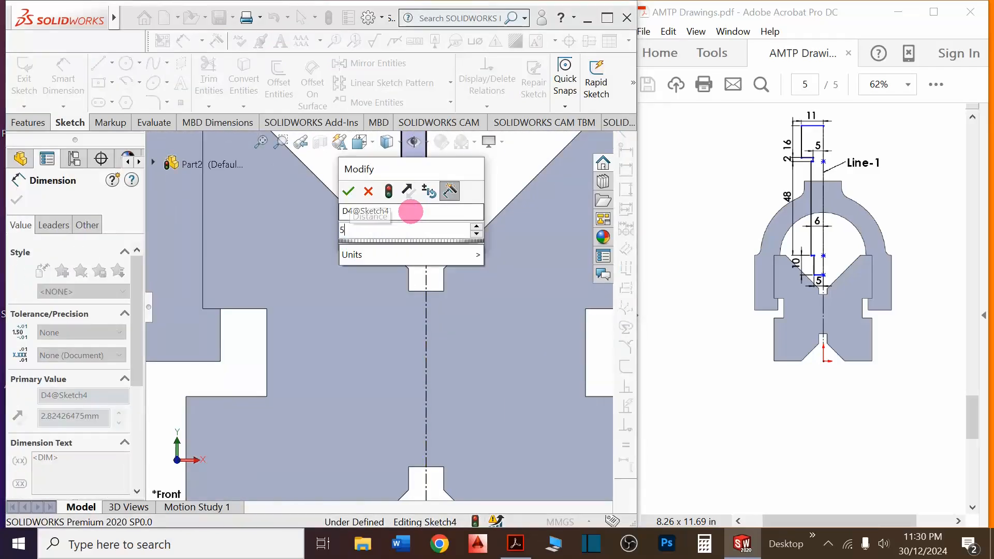
key("Return")
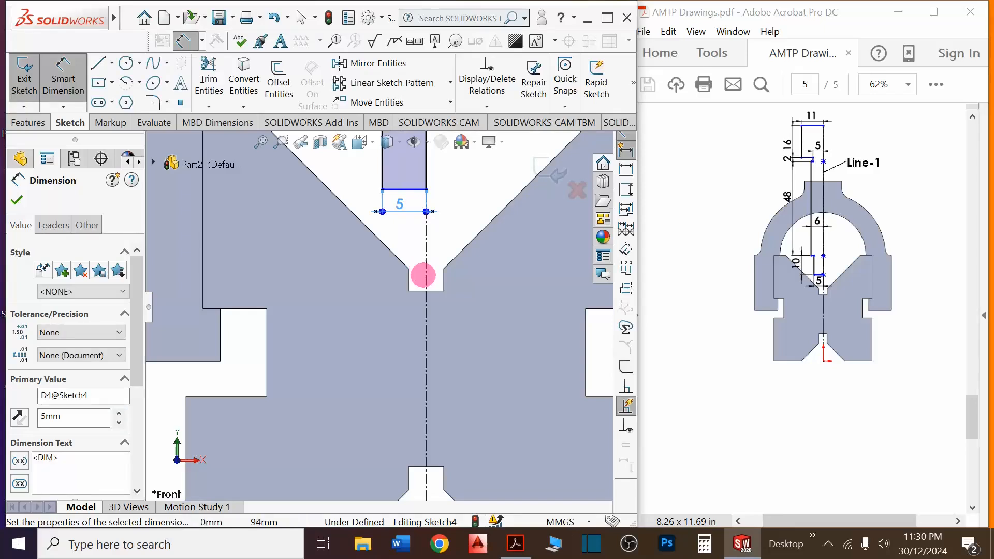
Dimension the vertical line of the reduced screw tip to a length of 10 mm
scroll(446, 320, "up", 5)
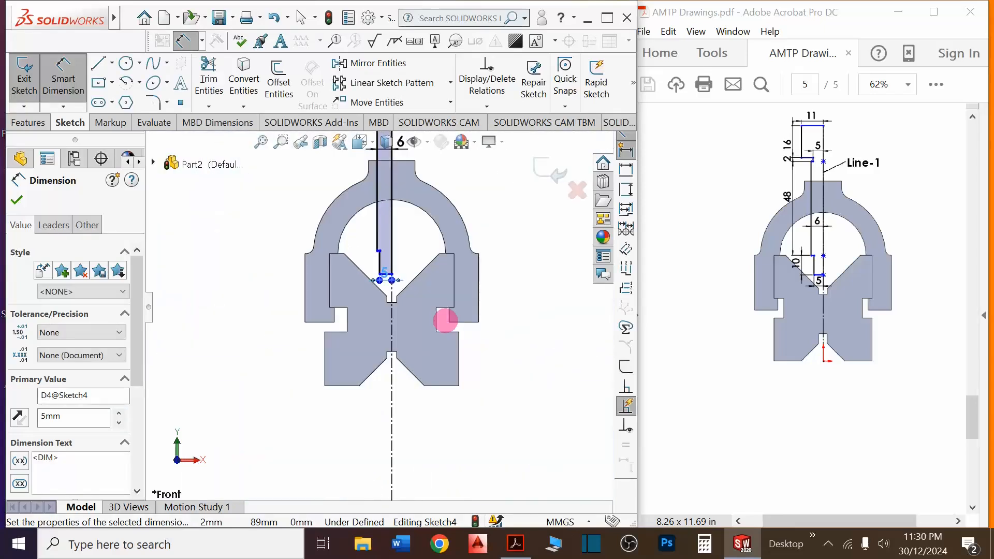
scroll(374, 259, "down", 2)
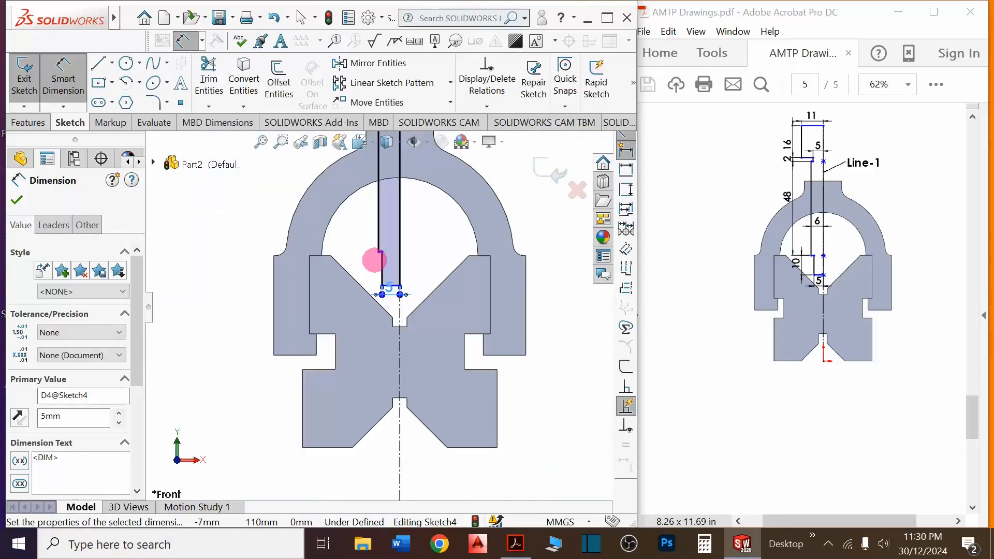
left_click(382, 263)
left_click(366, 266)
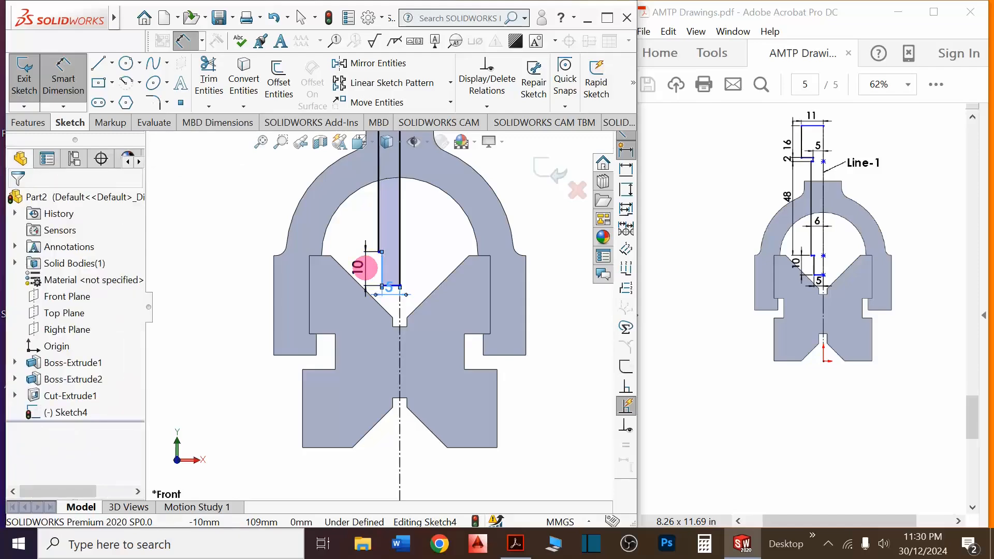
type("10")
key("Return")
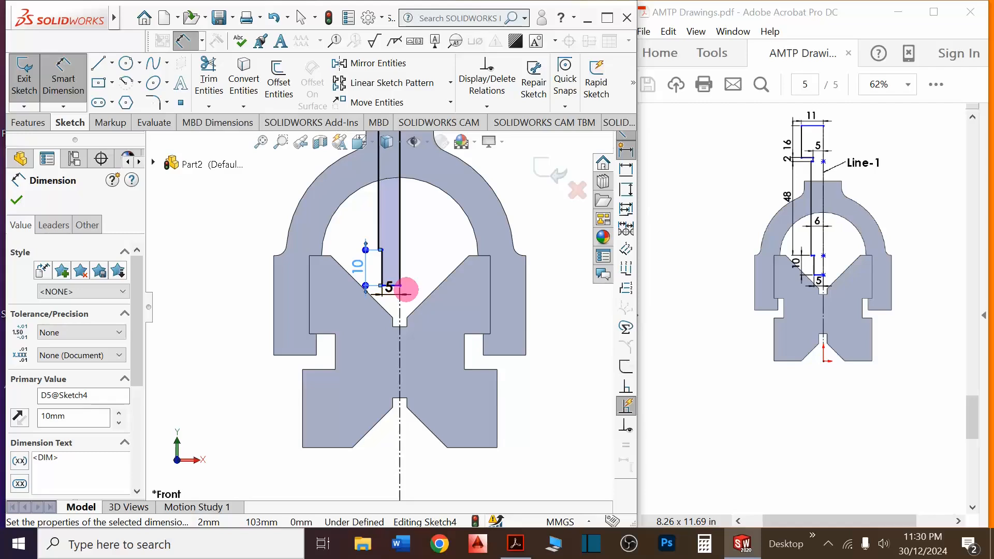
Dimension the shank from the step below the neck to the step above the tip as 48 mm
scroll(406, 290, "up", 3)
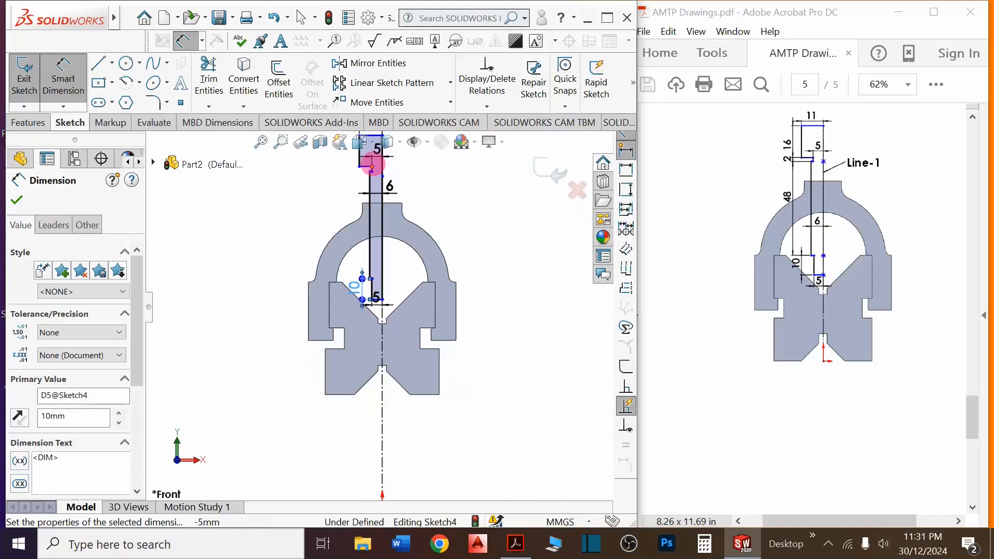
scroll(368, 171, "down", 5)
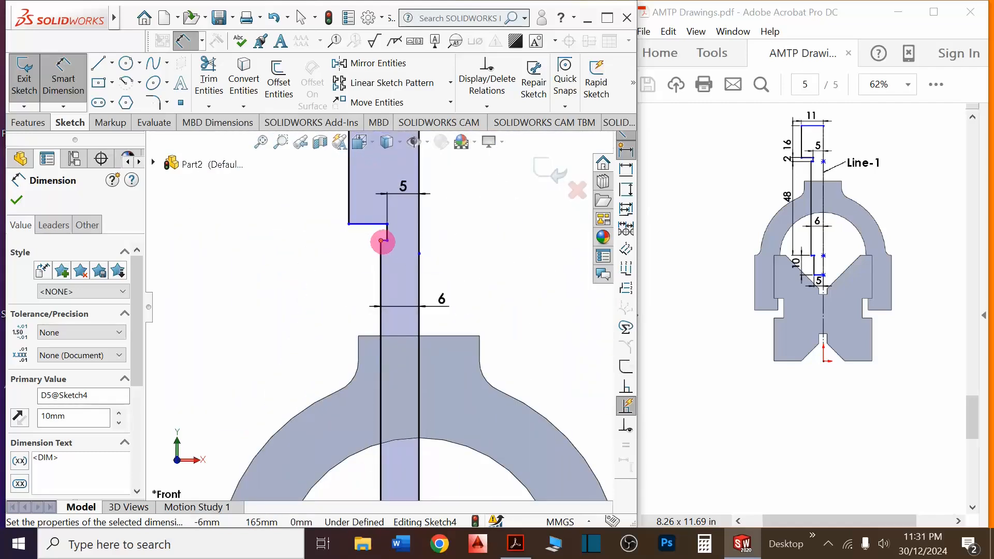
scroll(382, 241, "down", 2)
left_click(385, 251)
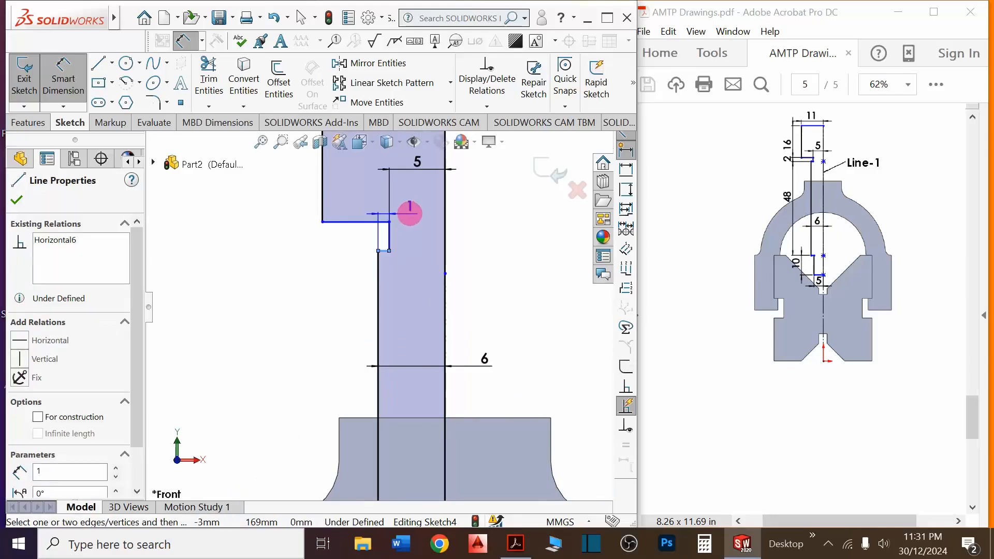
scroll(409, 211, "down", 3)
scroll(415, 204, "up", 2)
scroll(417, 222, "up", 4)
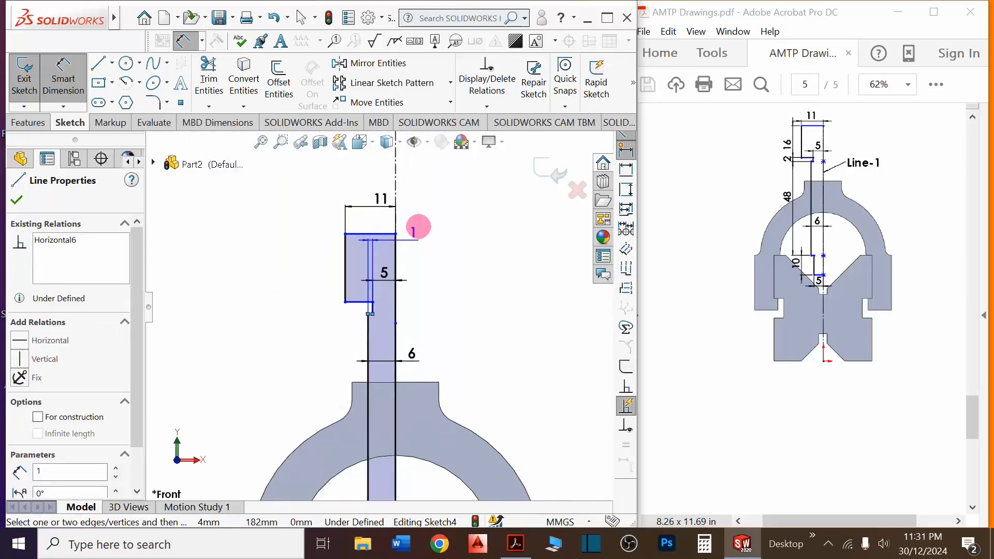
scroll(418, 226, "up", 3)
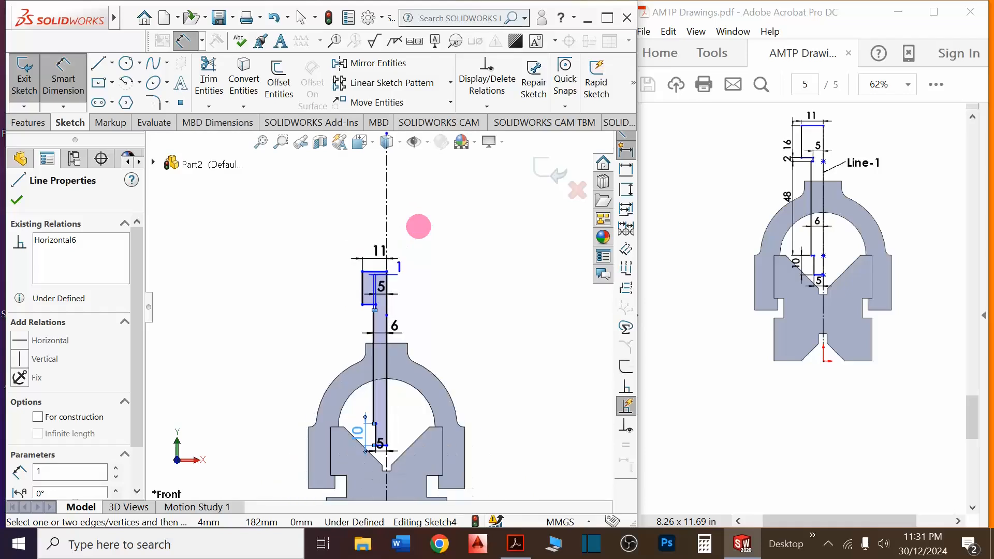
scroll(369, 426, "down", 2)
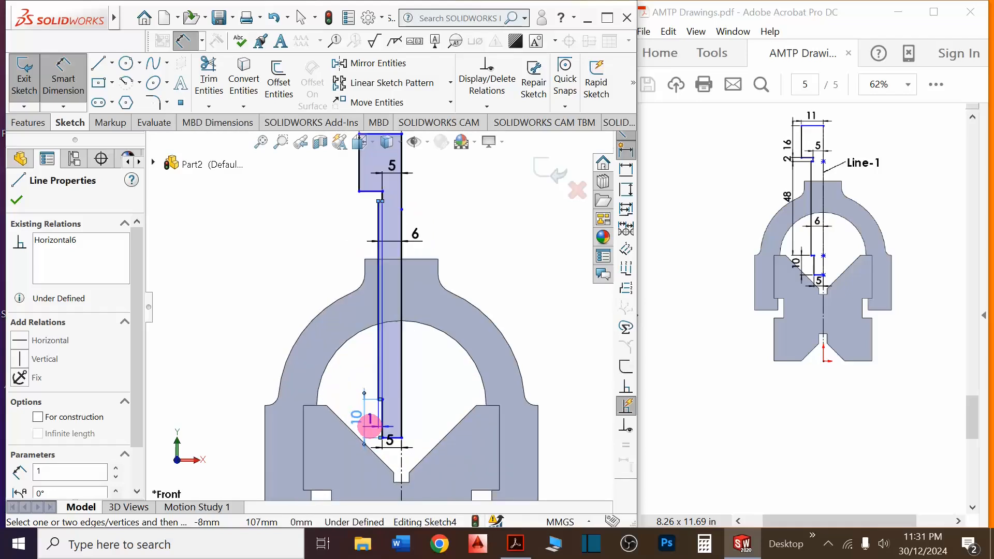
scroll(373, 429, "down", 2)
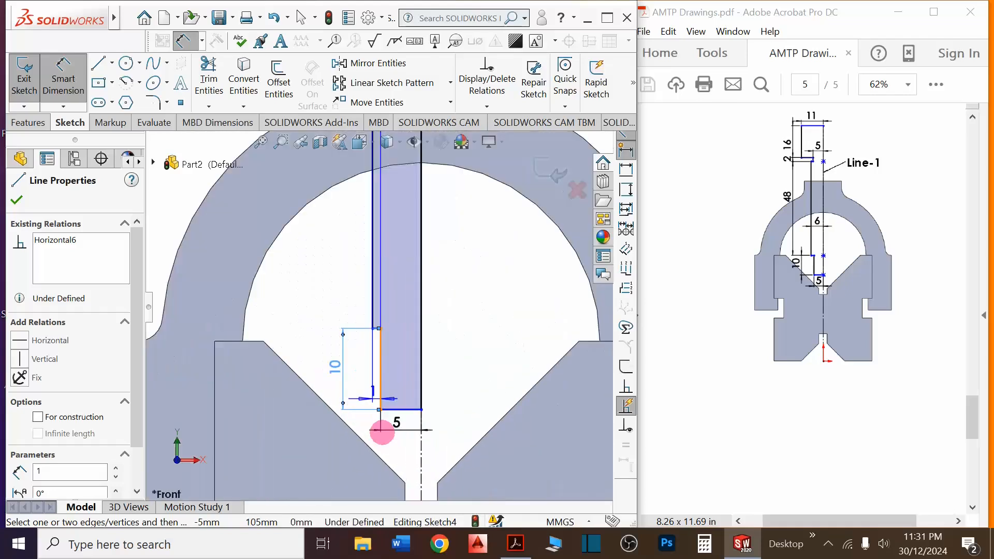
scroll(383, 334, "down", 3)
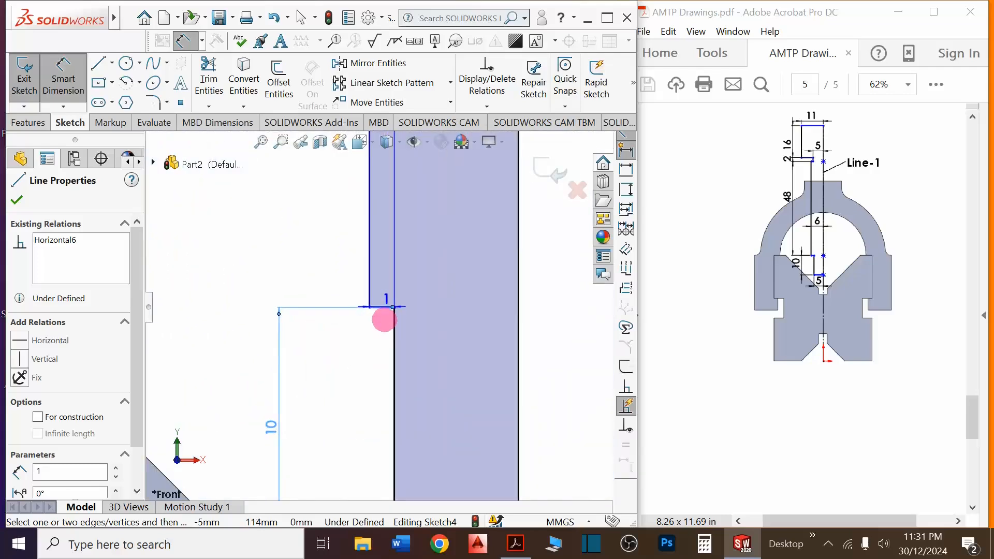
mouse_move(379, 309)
left_mouse_down()
mouse_move(318, 231)
mouse_move(275, 238)
mouse_move(249, 203)
left_mouse_up()
left_click(248, 204)
type("48")
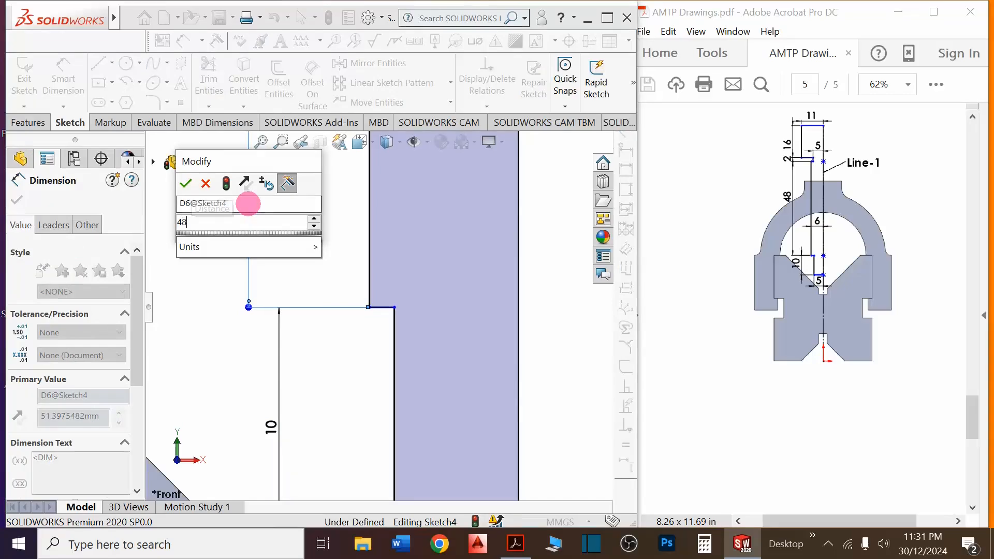
key("Return")
Dimension the height of the neck groove below the screw head to 2 mm
scroll(379, 333, "up", 5)
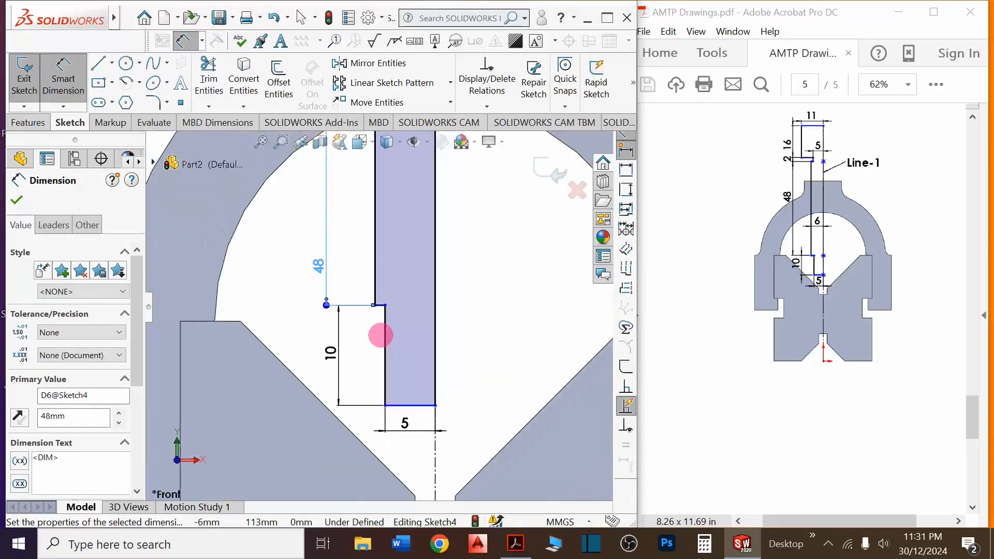
scroll(382, 169, "down", 5)
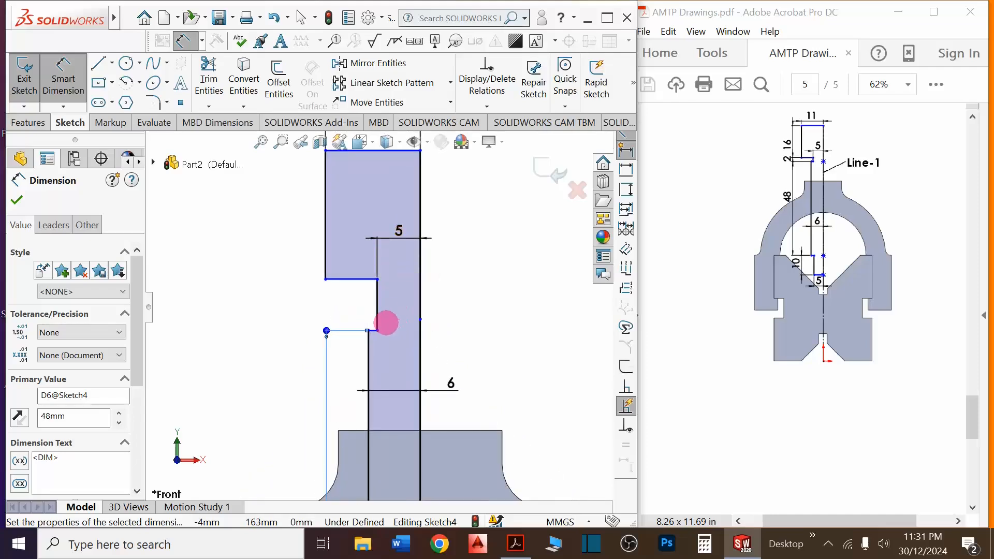
left_click(378, 314)
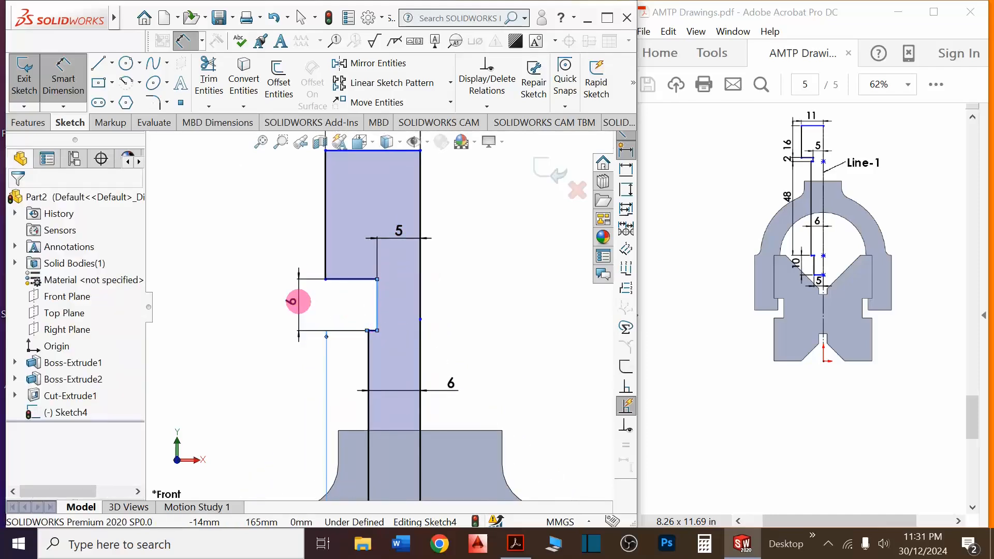
left_click(298, 301)
type("2")
key("Return")
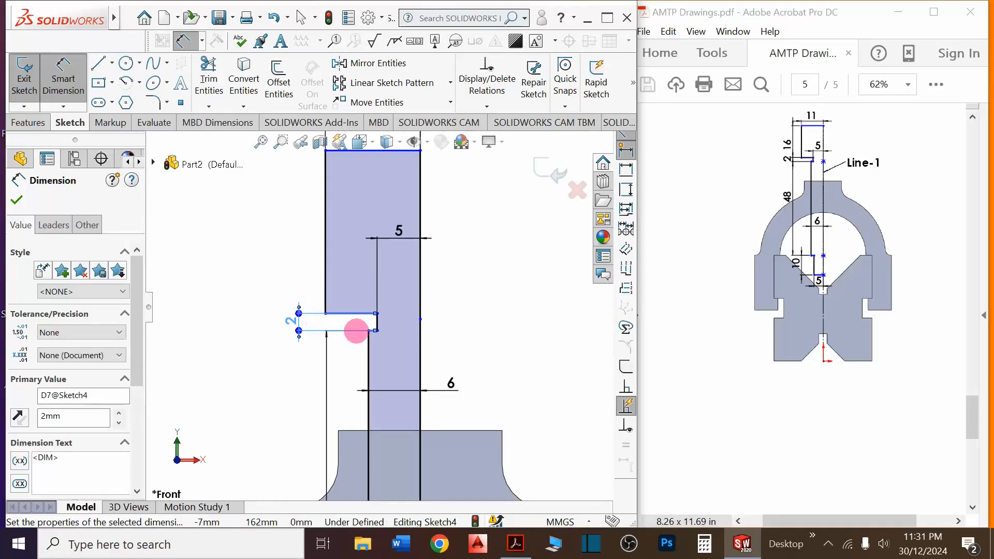
Dimension the screw head's height between its top and bottom edges to 16 mm
scroll(351, 314, "down", 1)
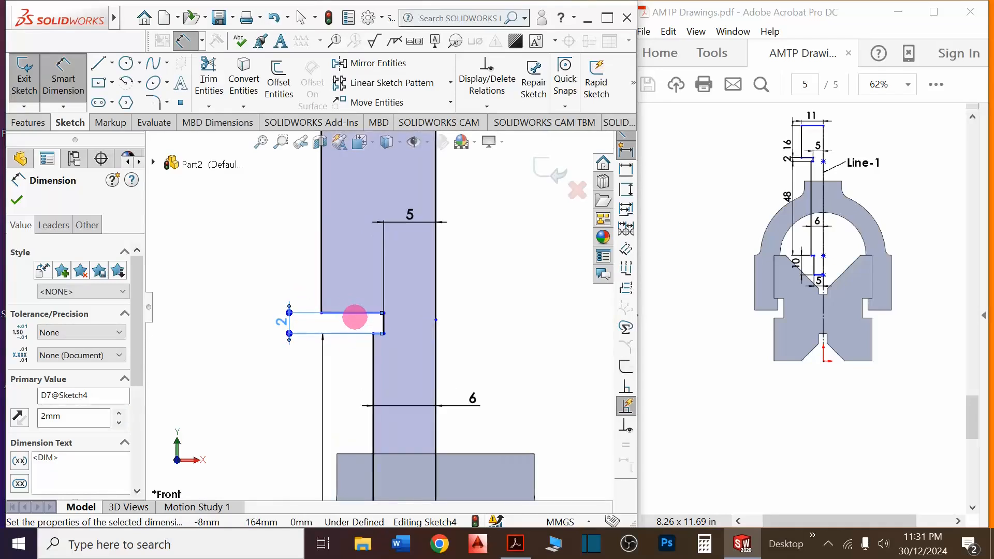
scroll(355, 317, "up", 4)
left_click(374, 215)
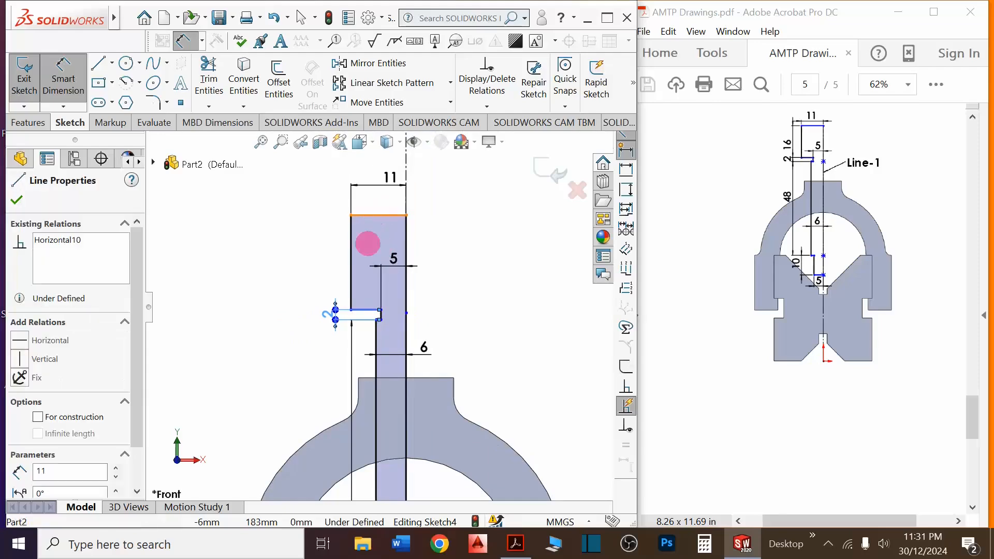
left_click(363, 309)
left_click(317, 262)
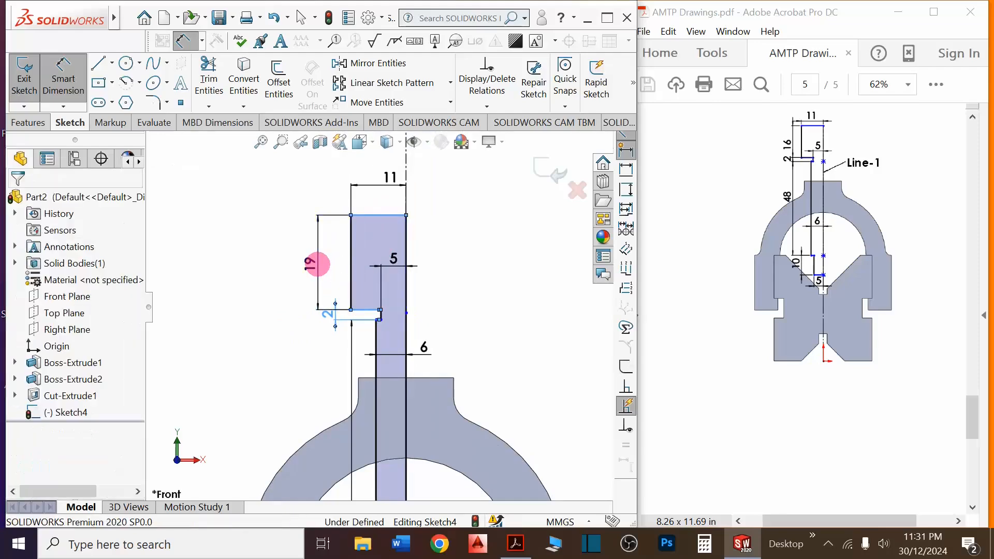
type("4")
key("BackSpace")
type("16")
key("Return")
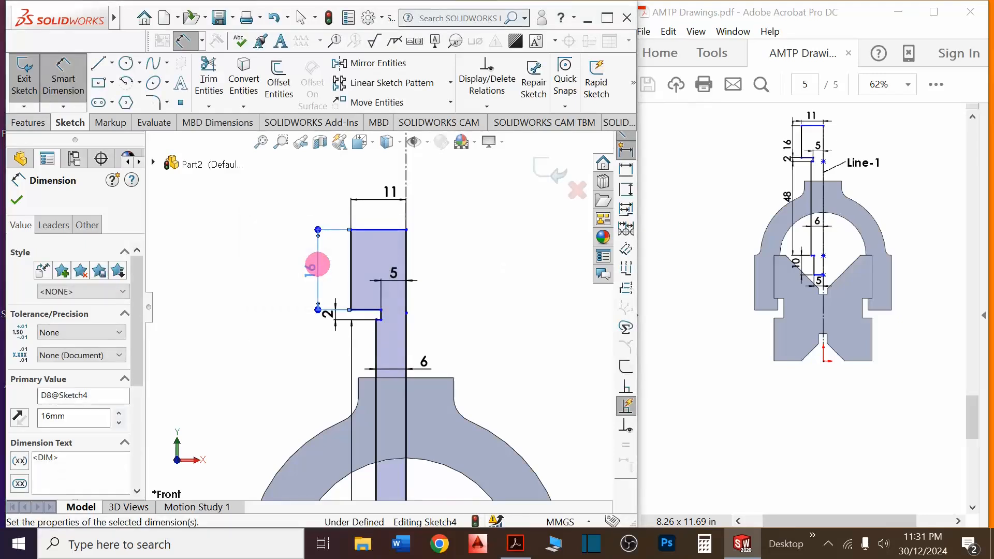
Revolve the screw profile 360 degrees about the vertical centerline, with its result merged into the clamp body
scroll(396, 238, "up", 3)
scroll(389, 251, "up", 4)
scroll(379, 333, "down", 2)
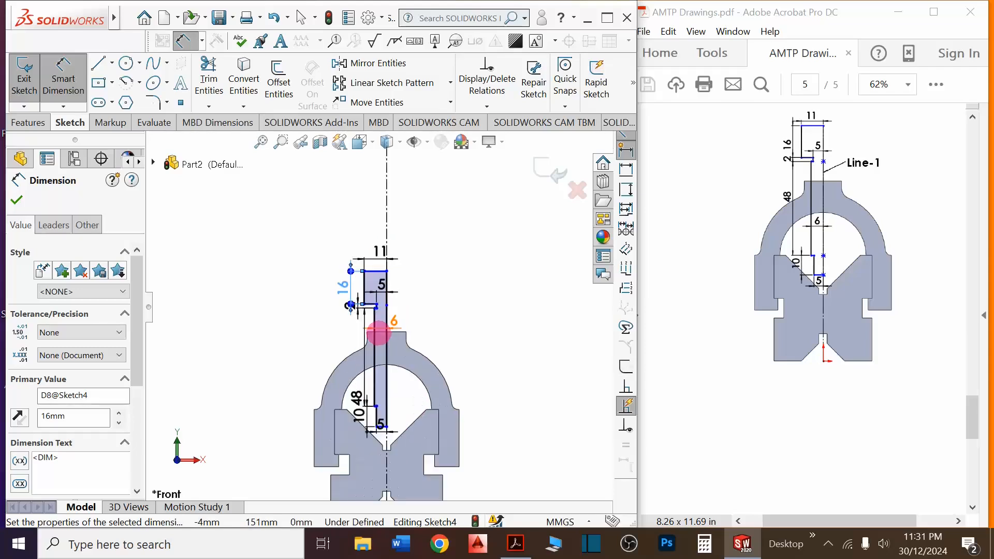
scroll(379, 333, "down", 2)
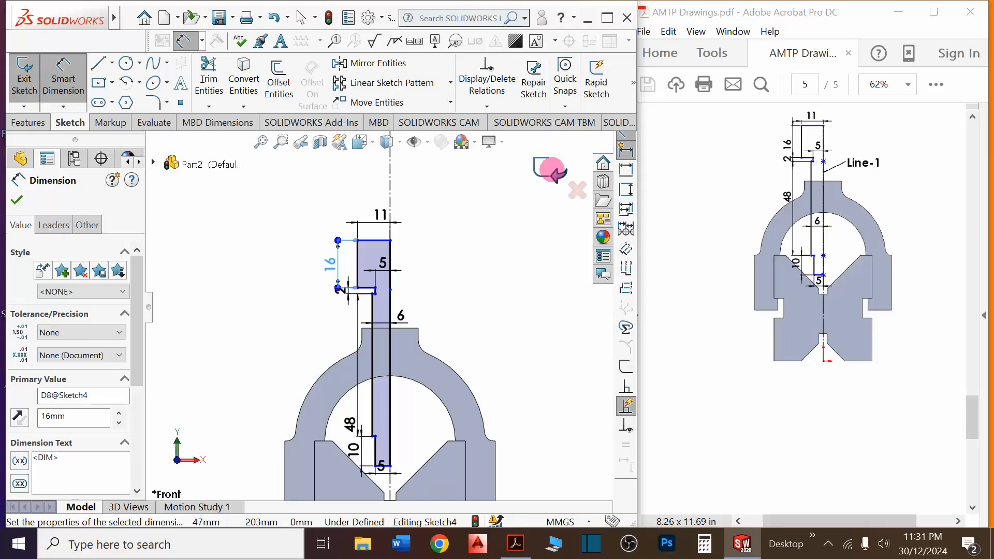
key("r")
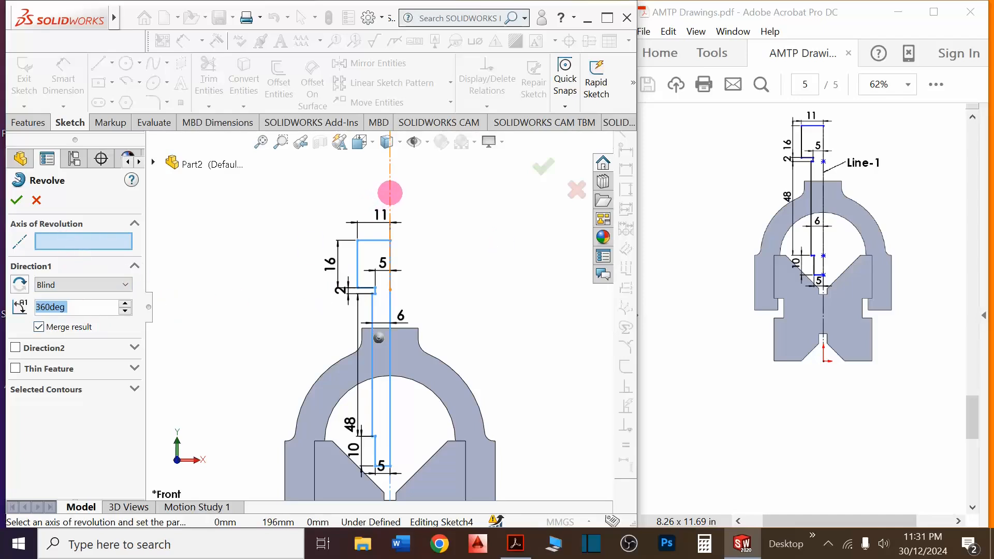
left_click(390, 194)
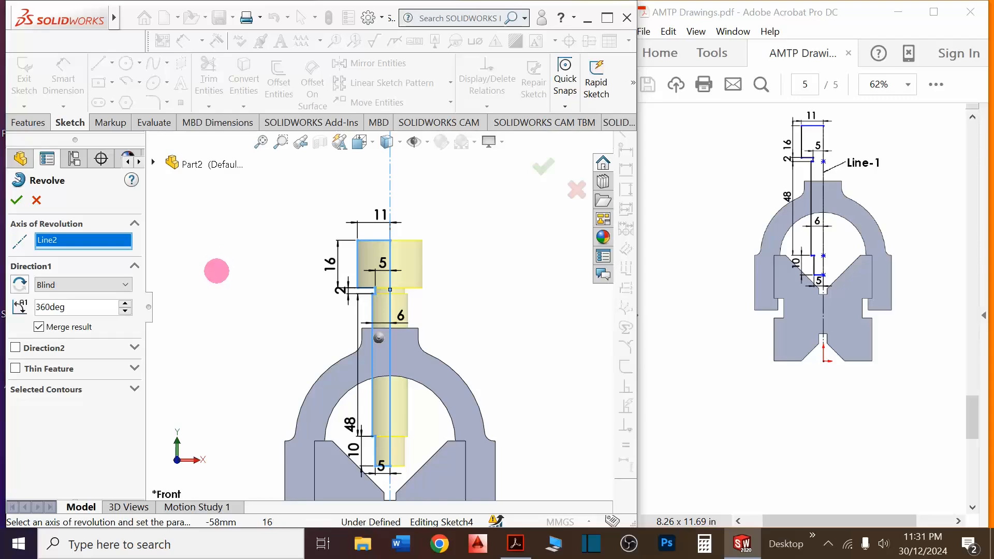
middle_click_drag(329, 343, 362, 404)
left_click(543, 162)
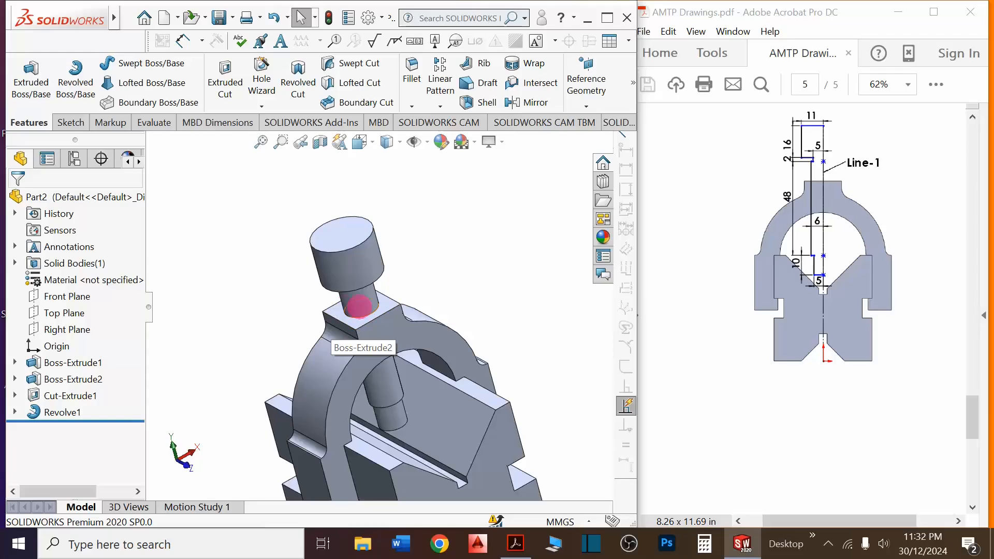
Examine the finished V-block, clamp and screw model up close and overall, and set it to the isometric view
scroll(357, 295, "up", 5)
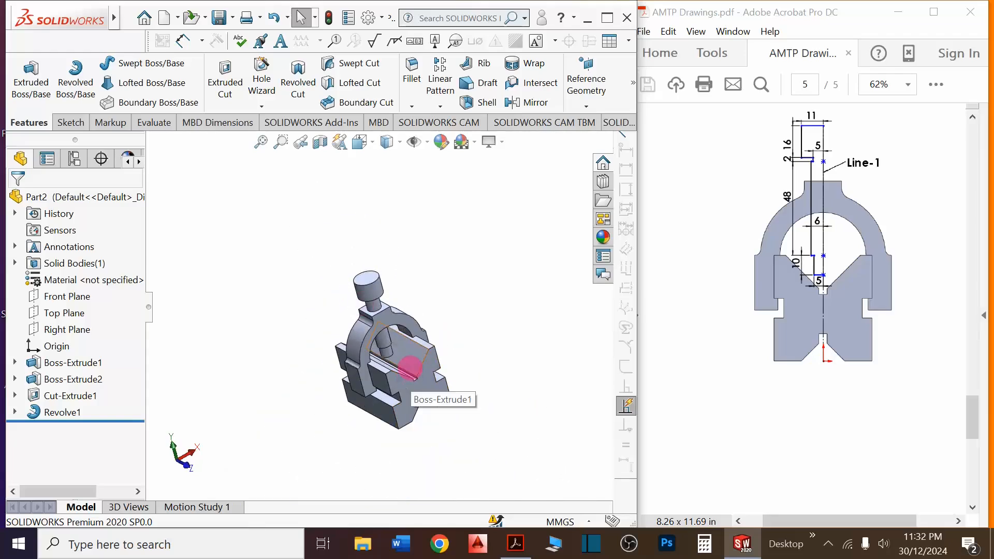
scroll(411, 368, "up", 3)
scroll(402, 337, "down", 2)
scroll(356, 336, "down", 6)
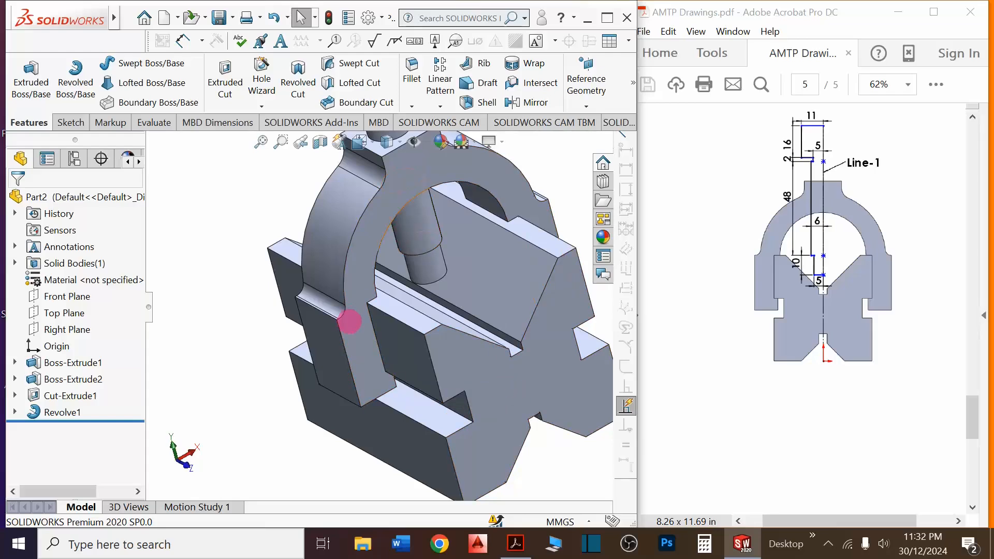
scroll(349, 322, "down", 2)
scroll(350, 322, "up", 5)
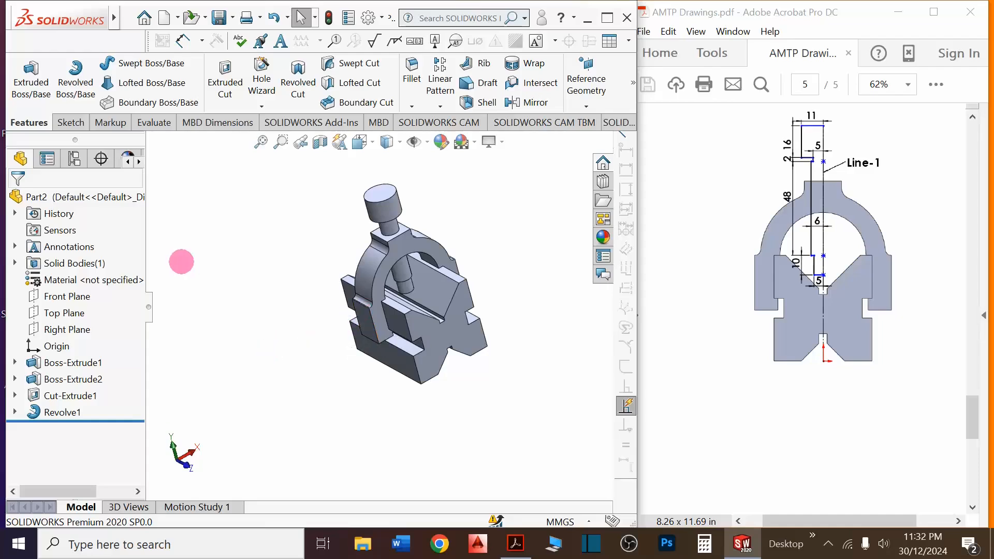
key("space")
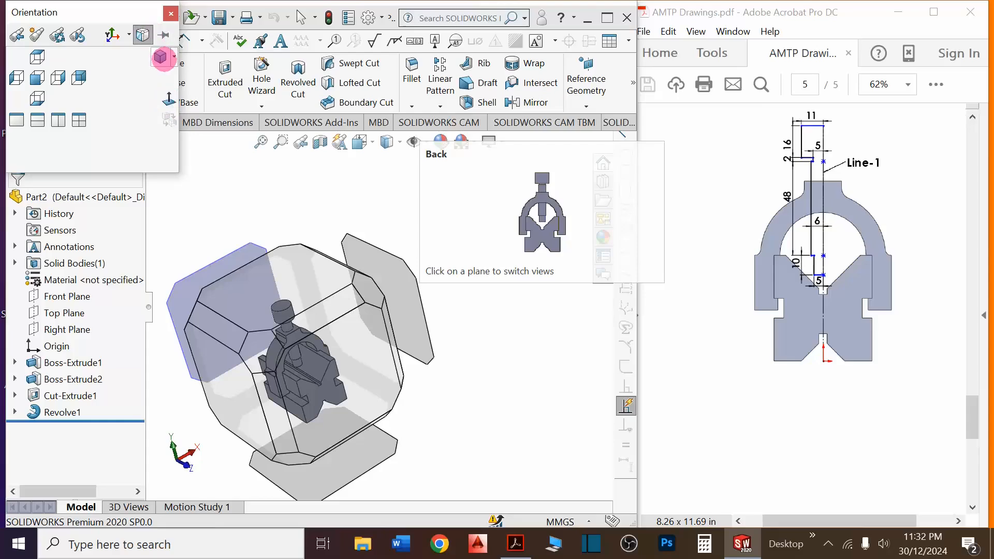
left_click(160, 57)
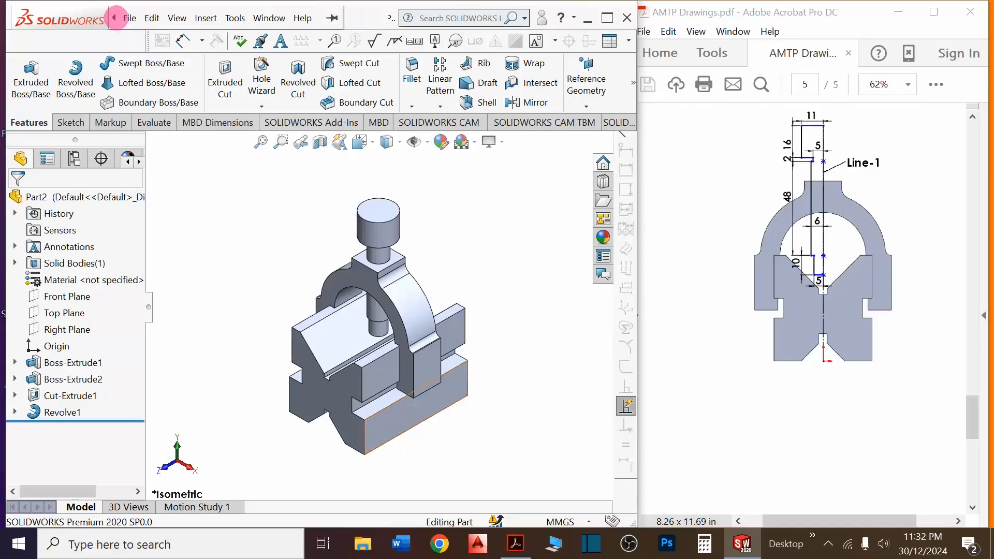
Export the model as an STL file named "V-block with C clamp" in the SolidWorks folder
left_click(127, 18)
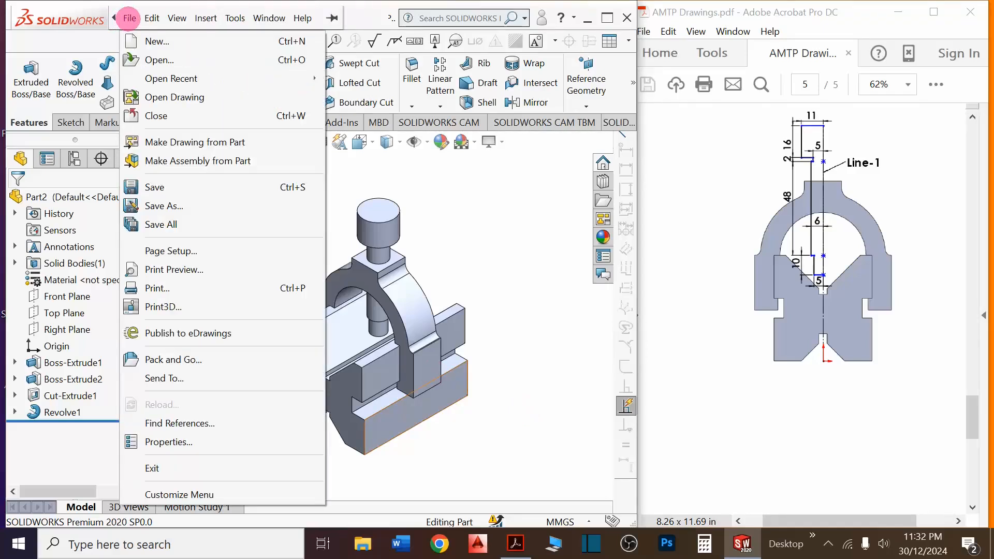
left_click(200, 206)
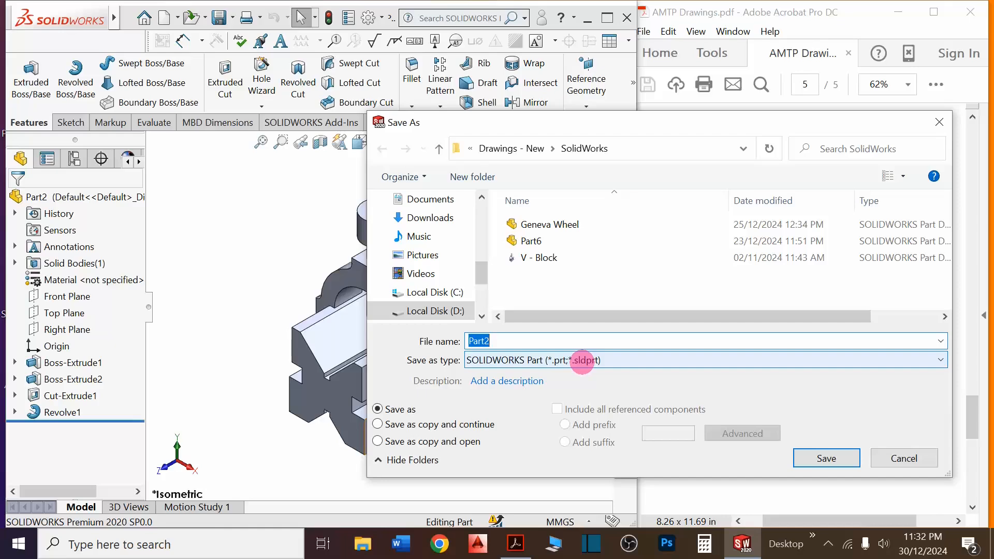
left_click(583, 362)
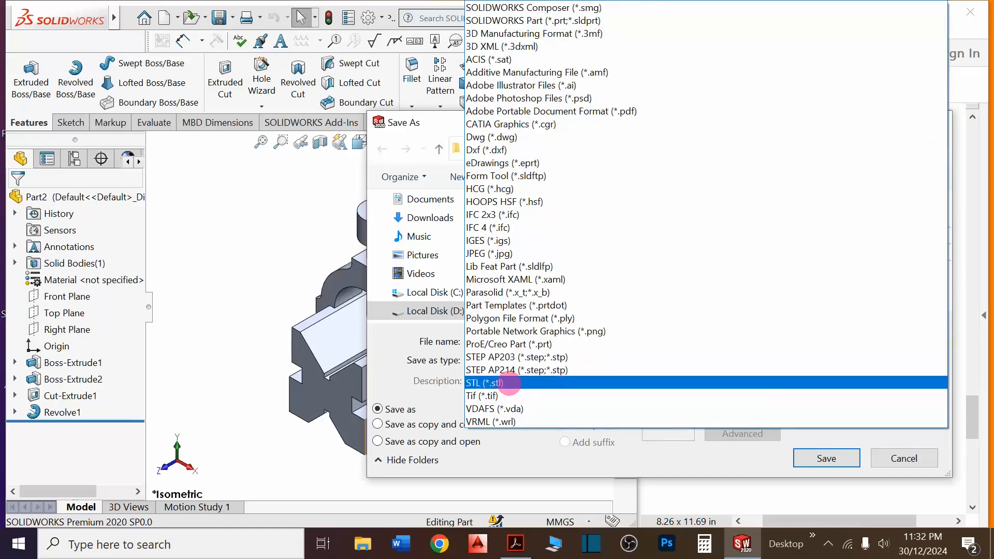
left_click(510, 383)
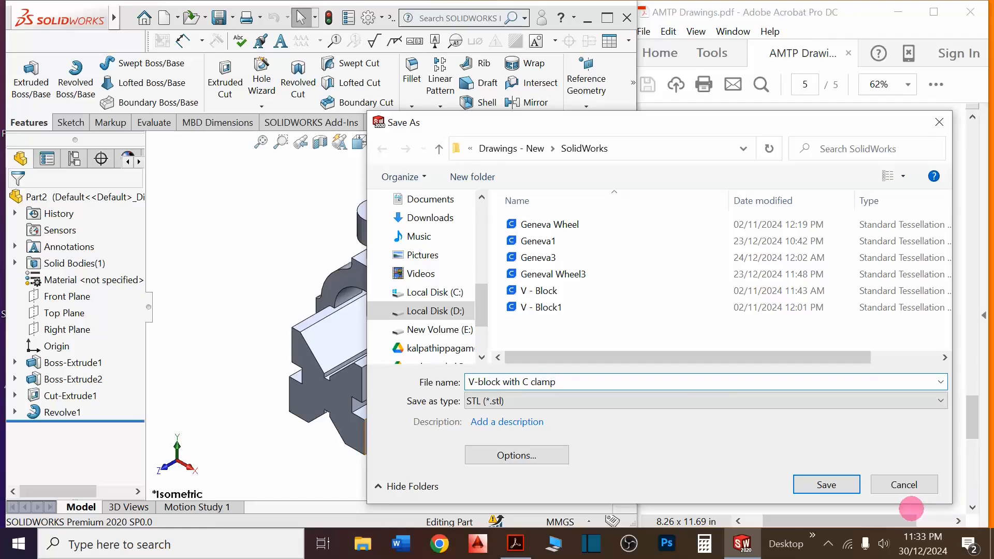
left_click(829, 485)
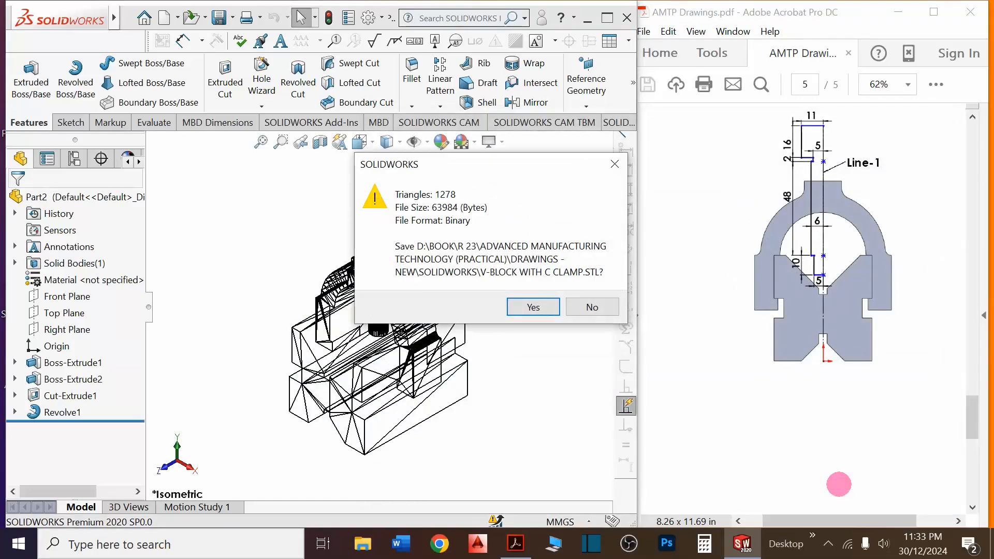
left_click(532, 307)
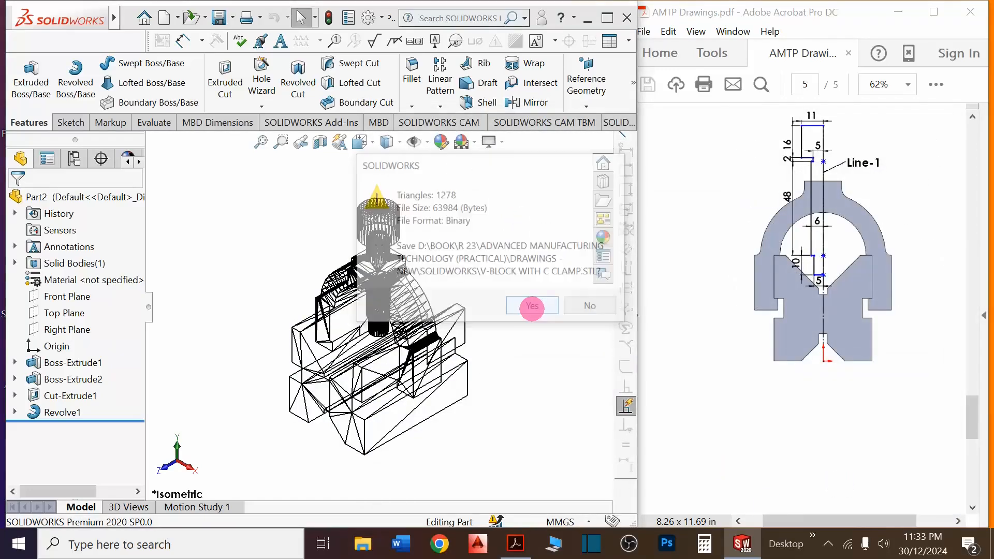